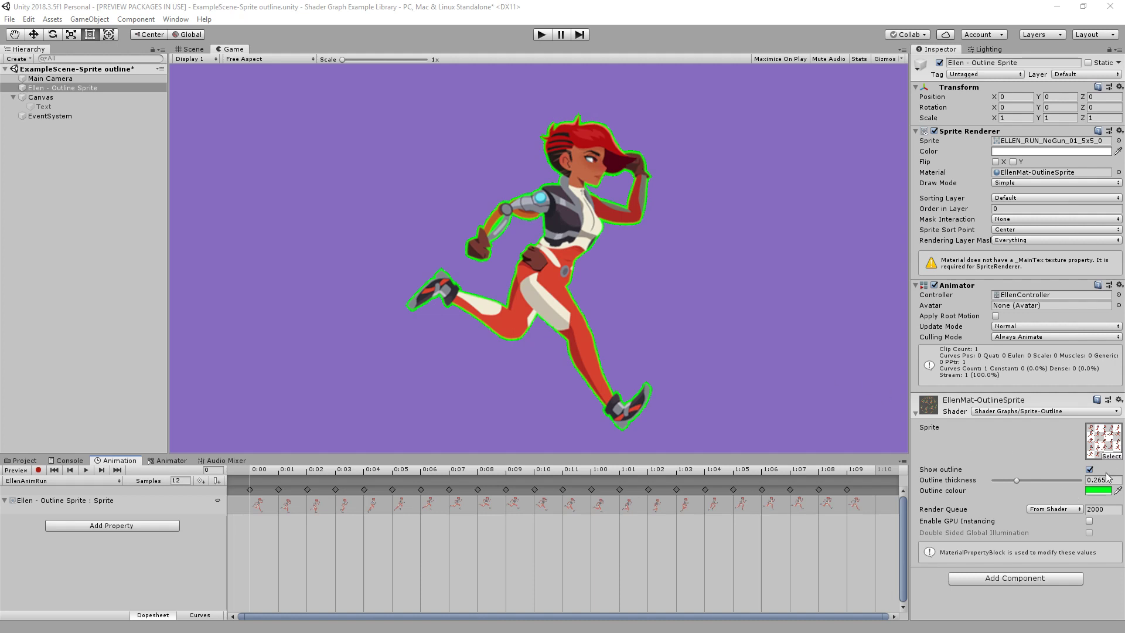
Adjust the sprite material's outline colour, keeping it green, and set the outline thickness to about 0.299
click(1099, 490)
mouse_move(908, 115)
mouse_down()
mouse_move(954, 126)
mouse_move(971, 184)
mouse_move(913, 230)
mouse_move(876, 209)
mouse_move(881, 122)
mouse_move(893, 118)
mouse_up()
click(978, 70)
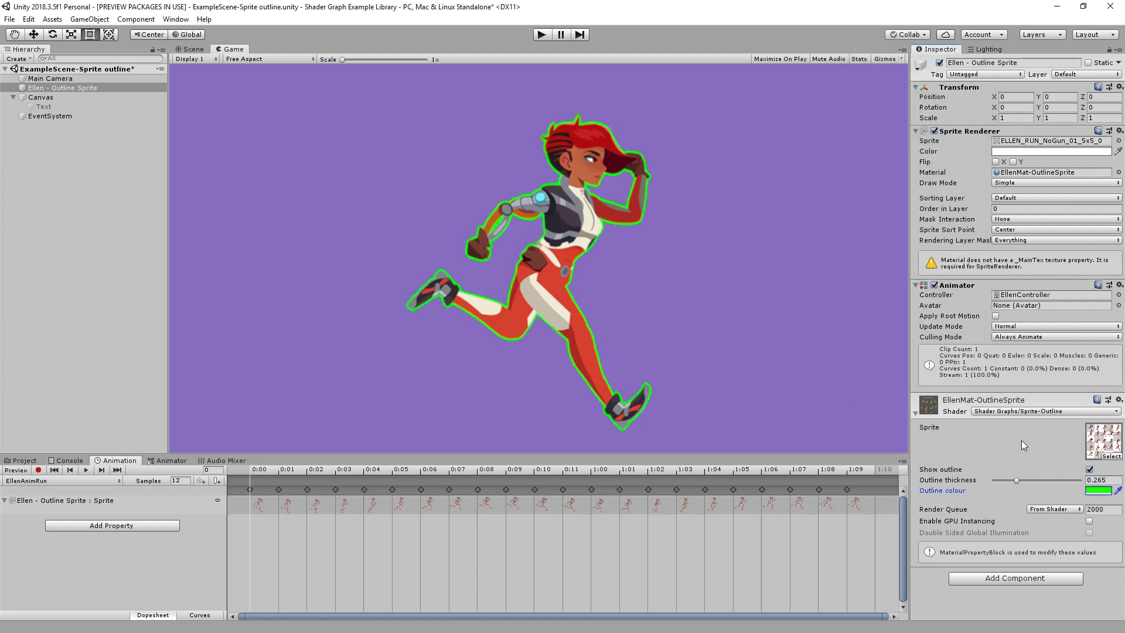
mouse_move(1015, 480)
mouse_down()
mouse_move(990, 480)
mouse_move(1032, 474)
mouse_move(989, 470)
mouse_move(1032, 468)
mouse_move(1022, 469)
mouse_up()
Toggle the material's Show outline option off and on to compare the sprite with and without its outline, leaving it enabled
click(1090, 469)
click(1089, 469)
click(1089, 469)
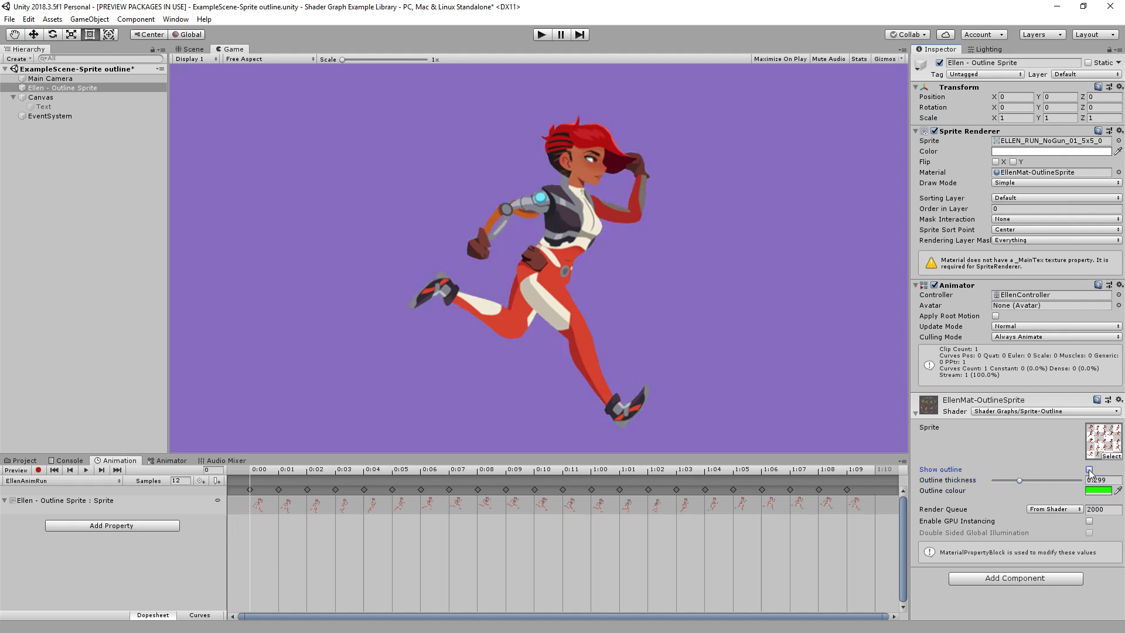
click(1089, 469)
click(1090, 469)
click(1090, 469)
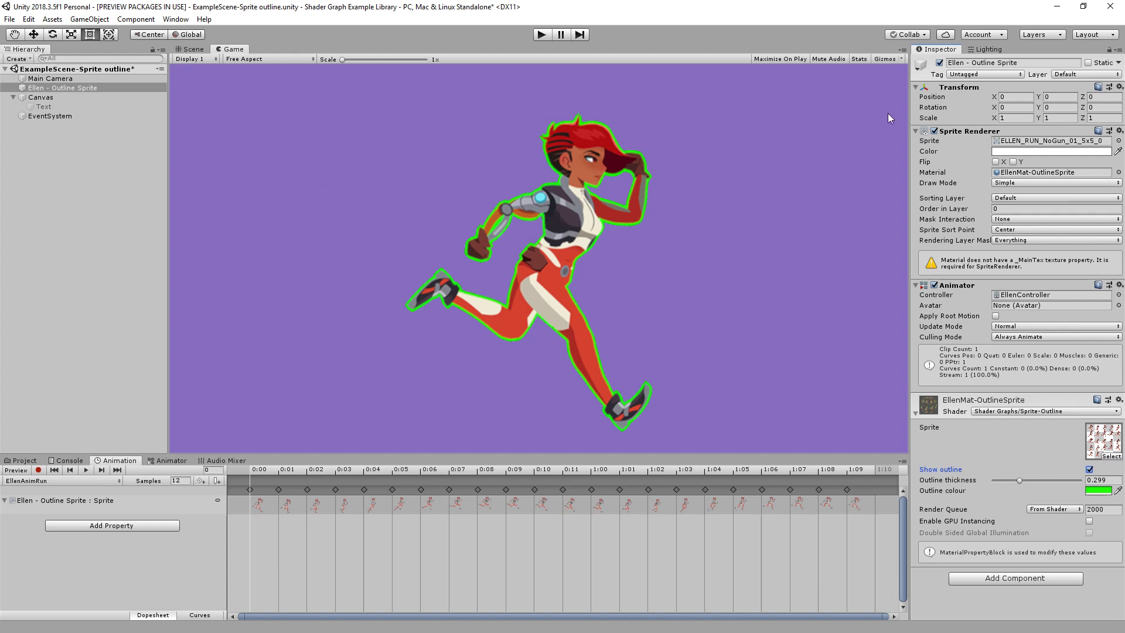
Deactivate the Ellen - Outline Sprite object and activate the Text object under the Canvas
click(940, 63)
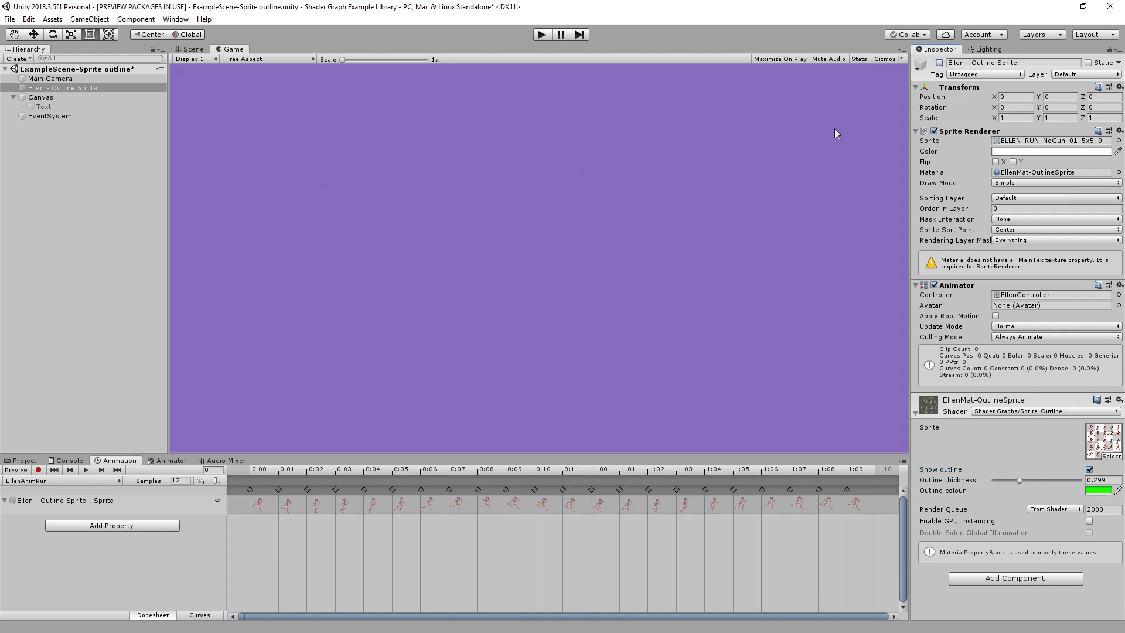
click(42, 108)
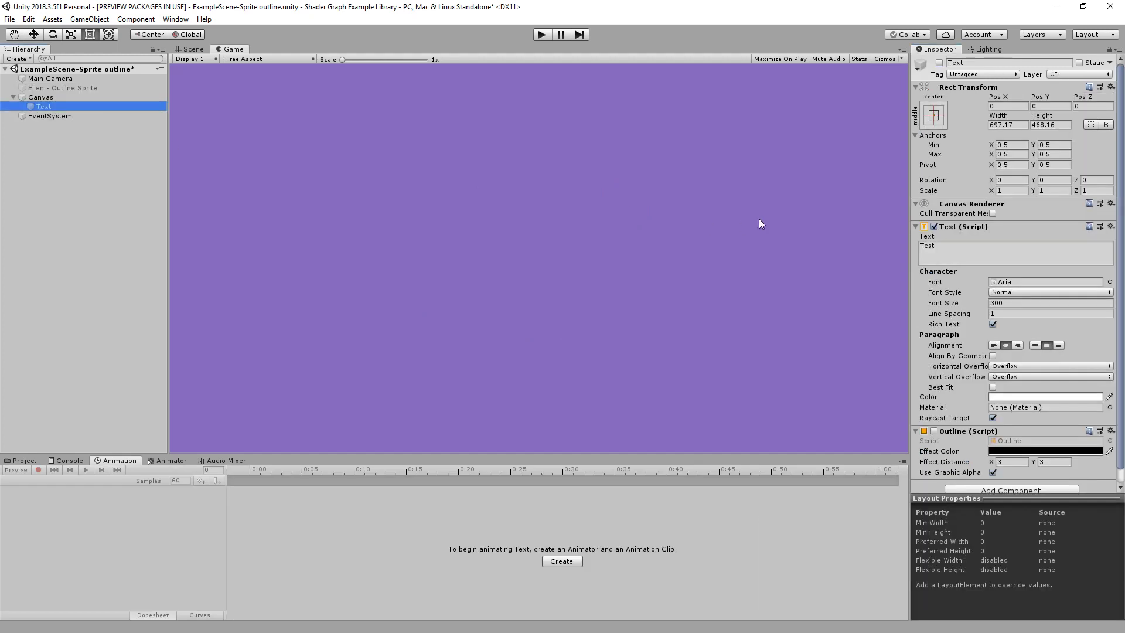
click(940, 63)
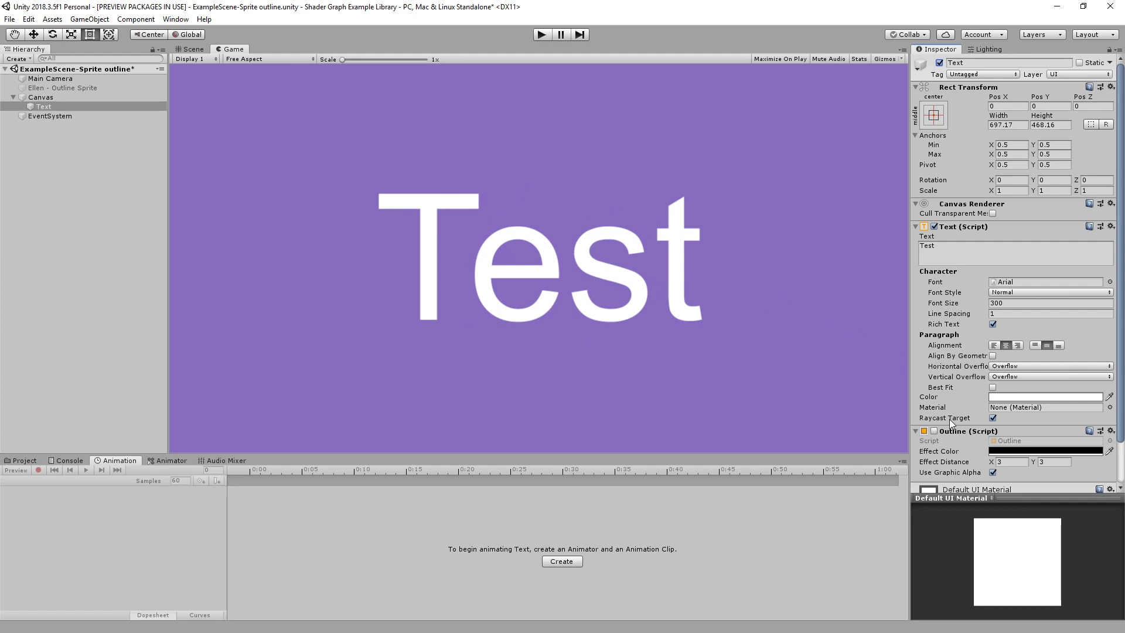
Enable the Text object's Outline component and try large Effect Distance offsets, ending at X 7 and Y 10.2
scroll(964, 392, down, 2)
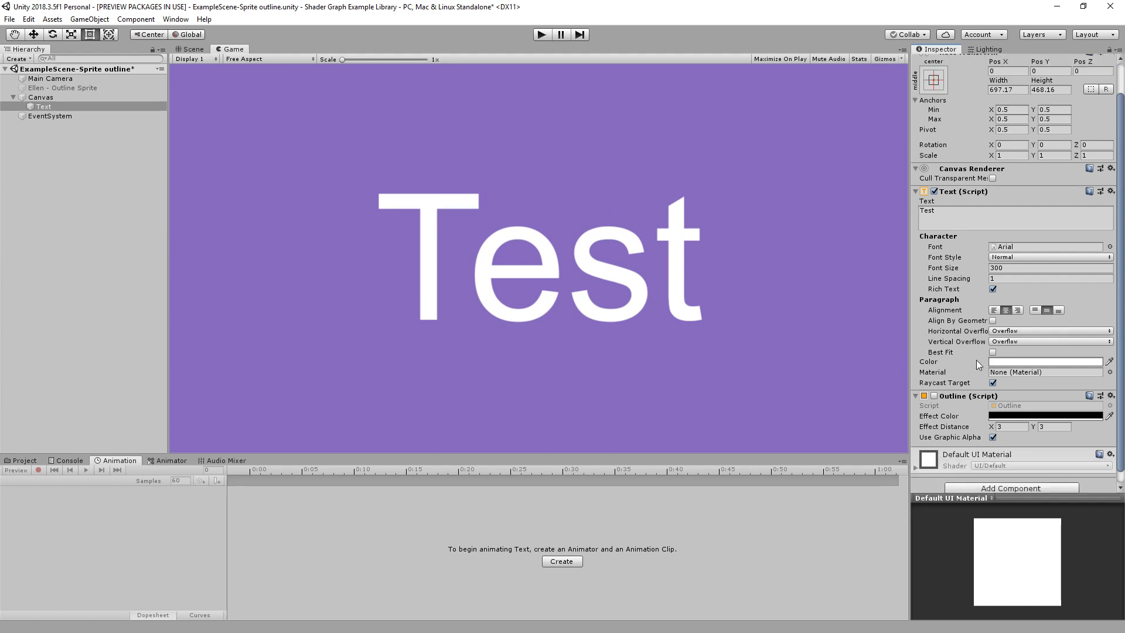
click(934, 396)
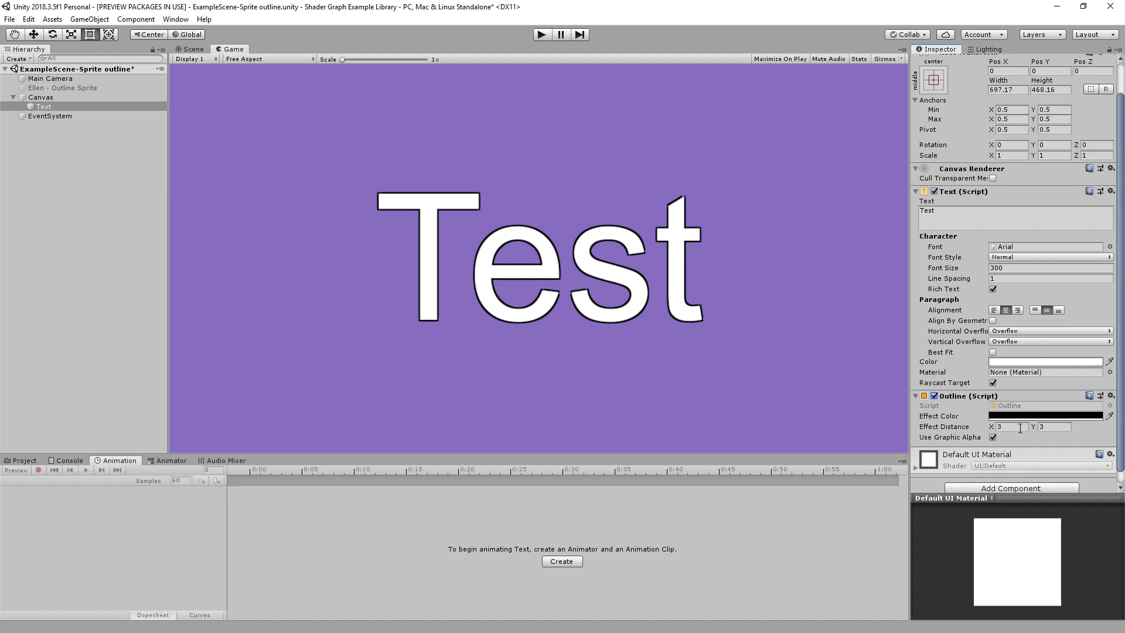
drag(1008, 426, 359, 234)
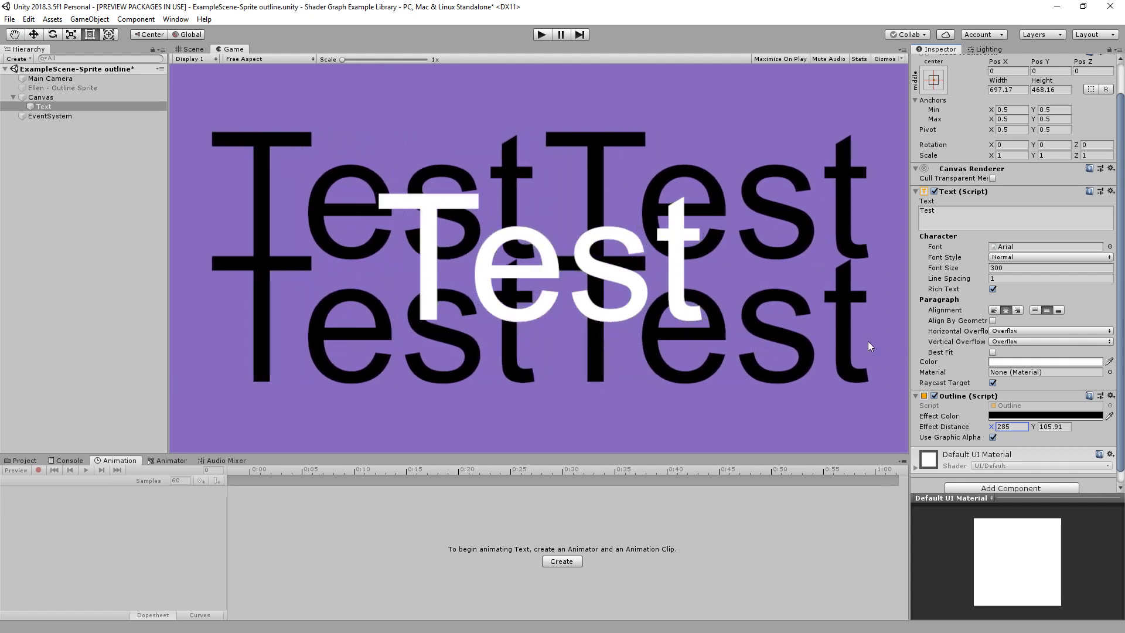
drag(1035, 429, 239, 352)
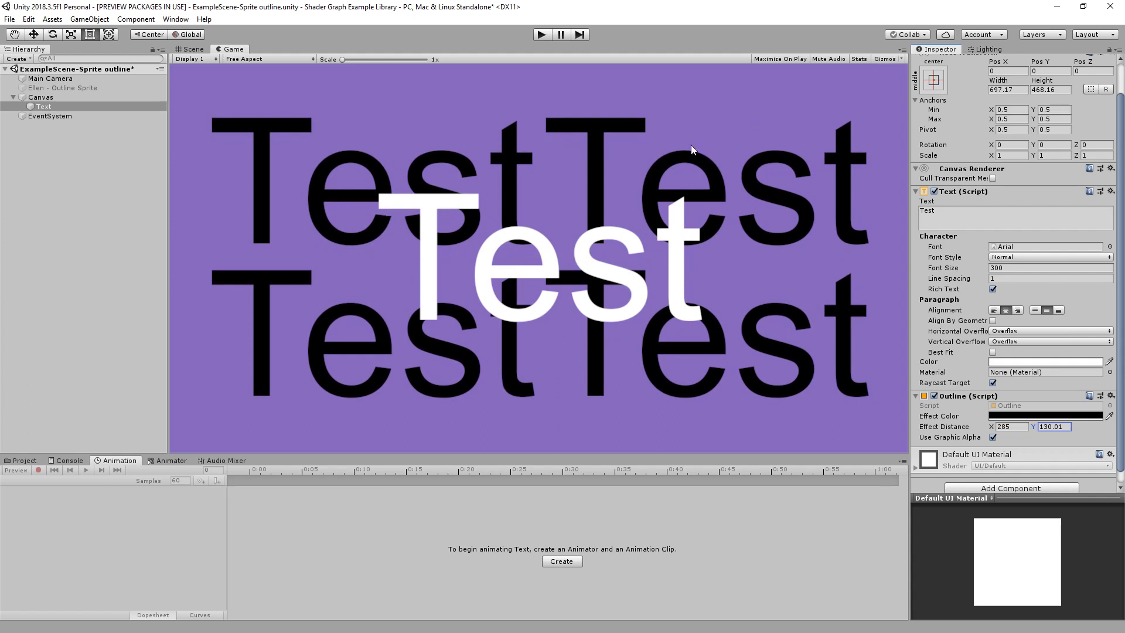
drag(992, 428, 472, 446)
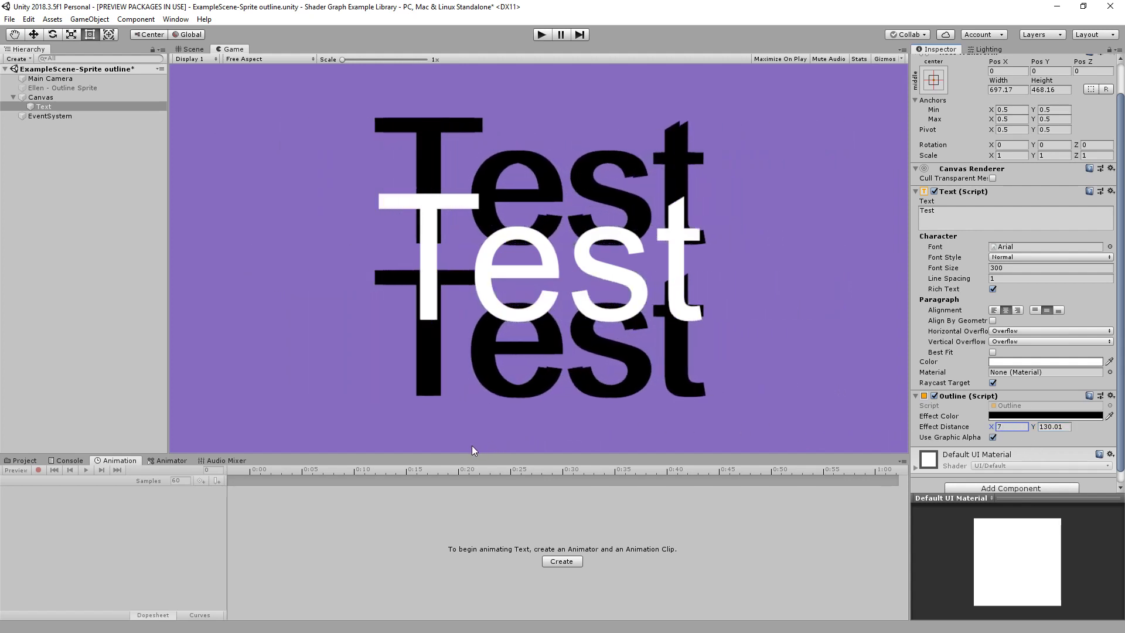
drag(1034, 428, 894, 438)
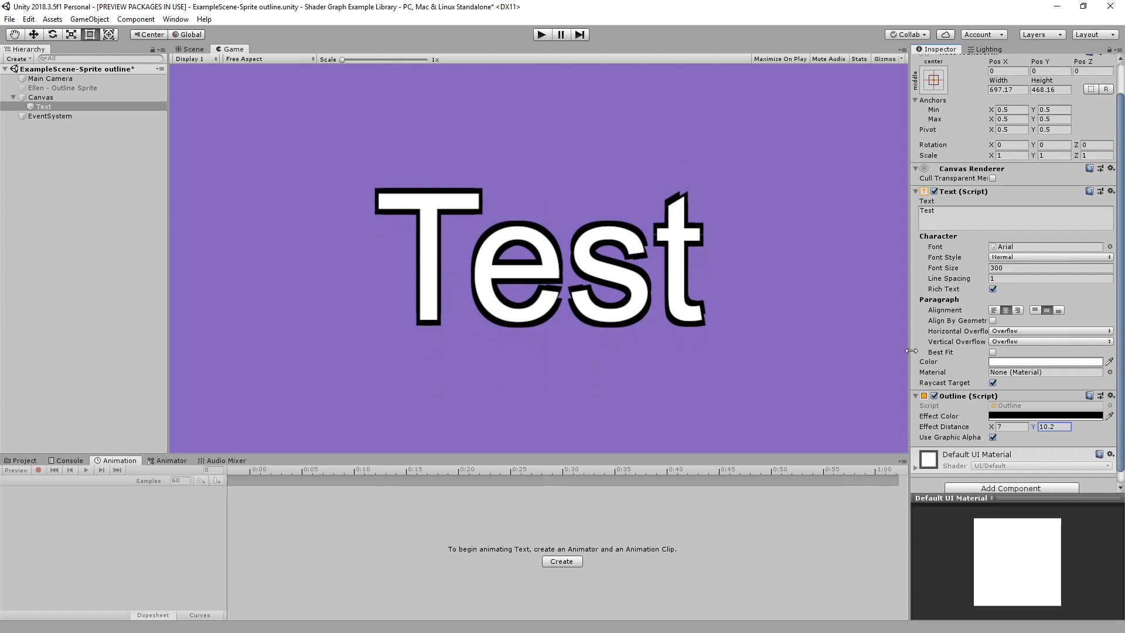
Deactivate the Text object and reactivate the Ellen - Outline Sprite object
scroll(1121, 113, up, 2)
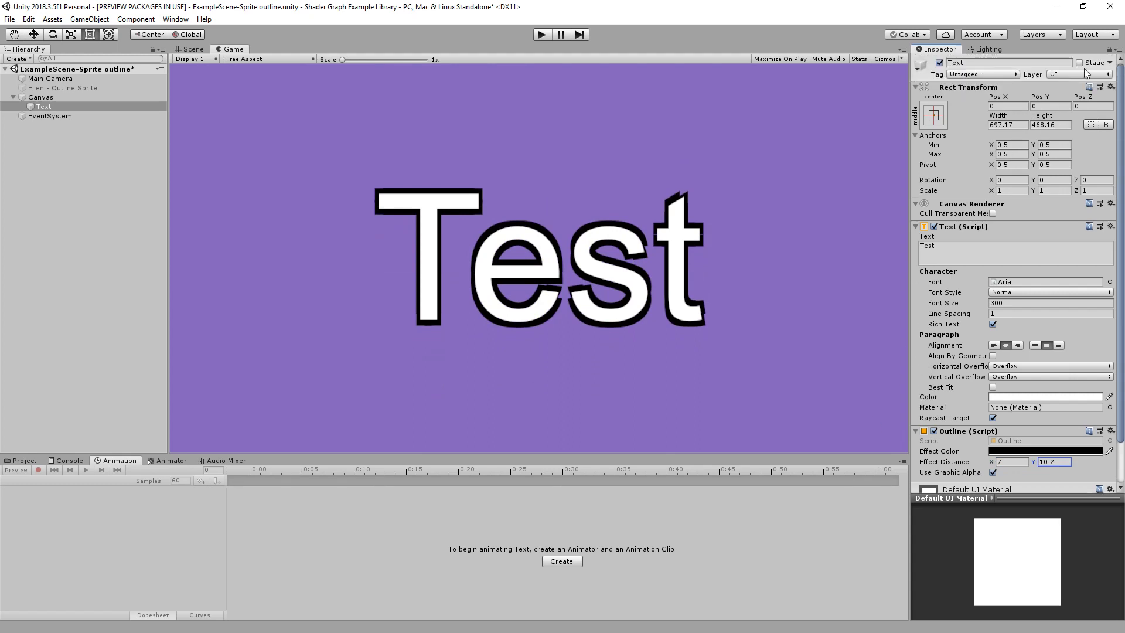
click(940, 63)
click(78, 87)
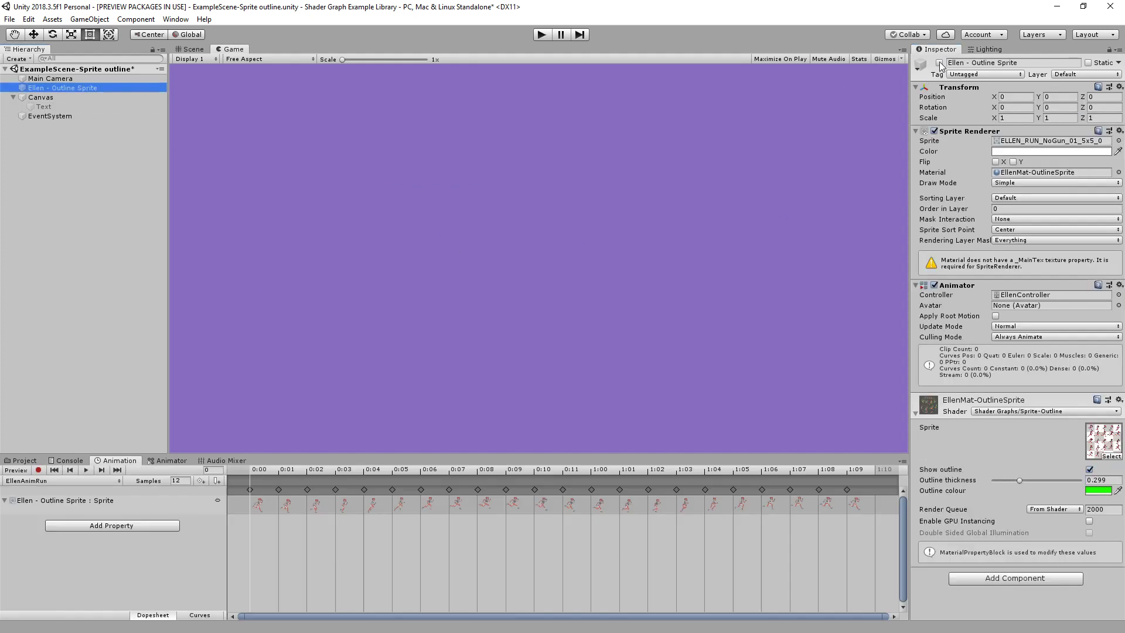
click(940, 62)
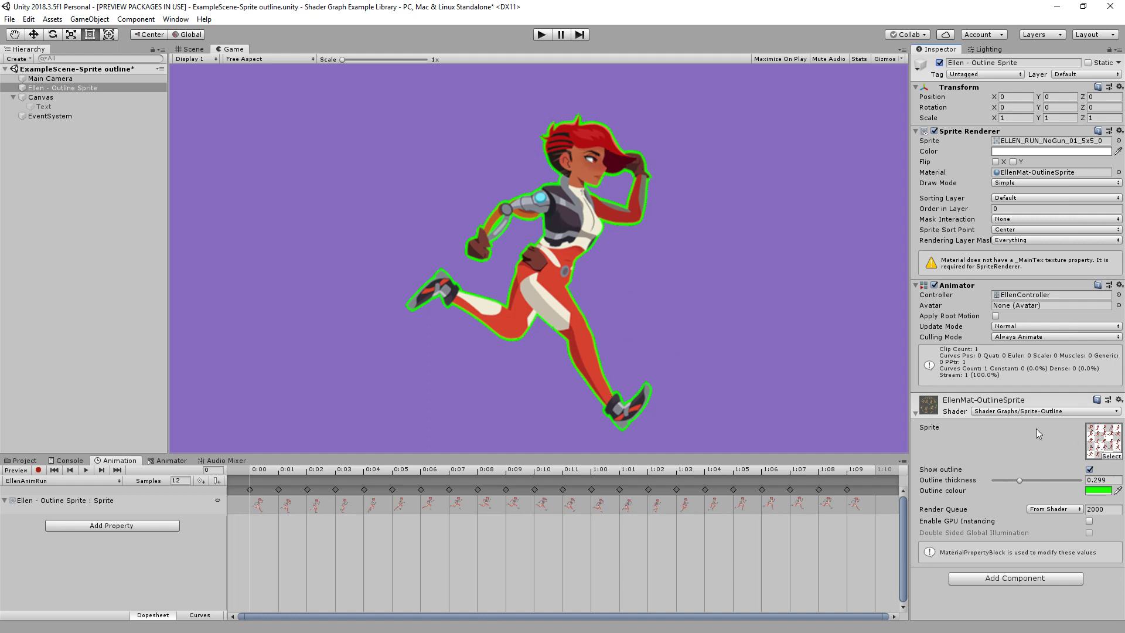
Locate the material's sprite texture among the project assets and examine its sprite sheet in an enlarged preview
click(1100, 443)
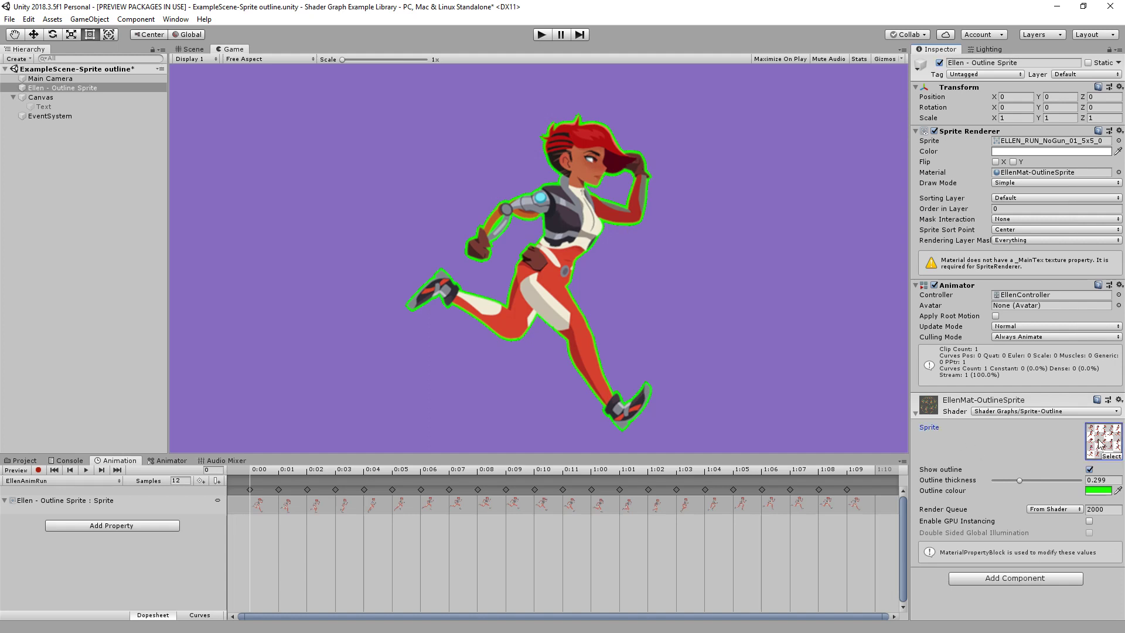
click(23, 461)
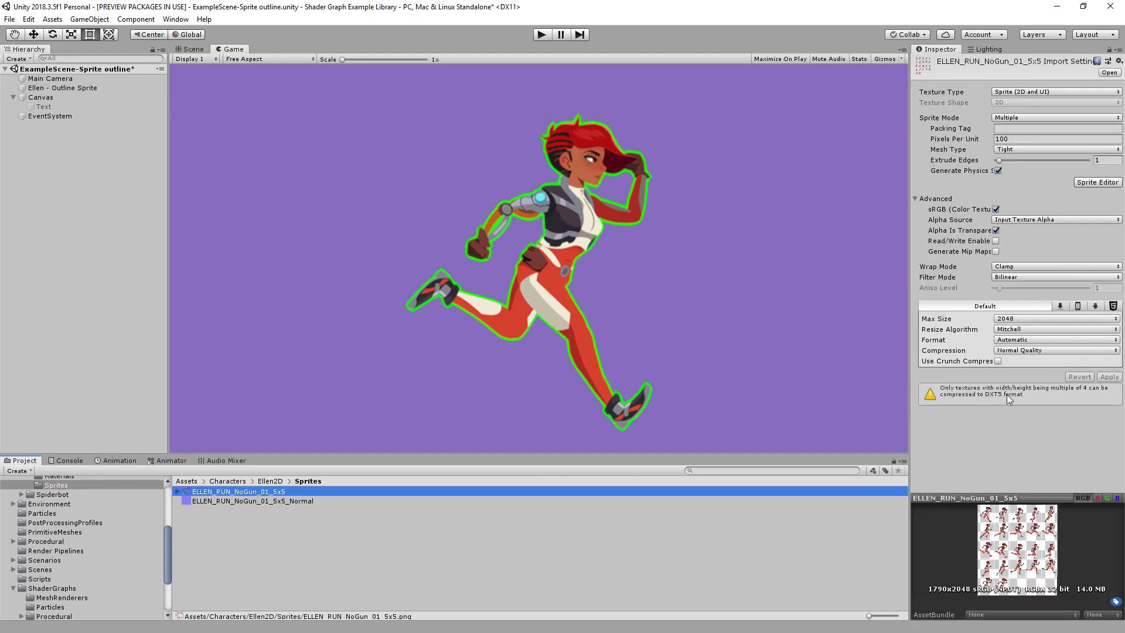
drag(1029, 507, 783, 329)
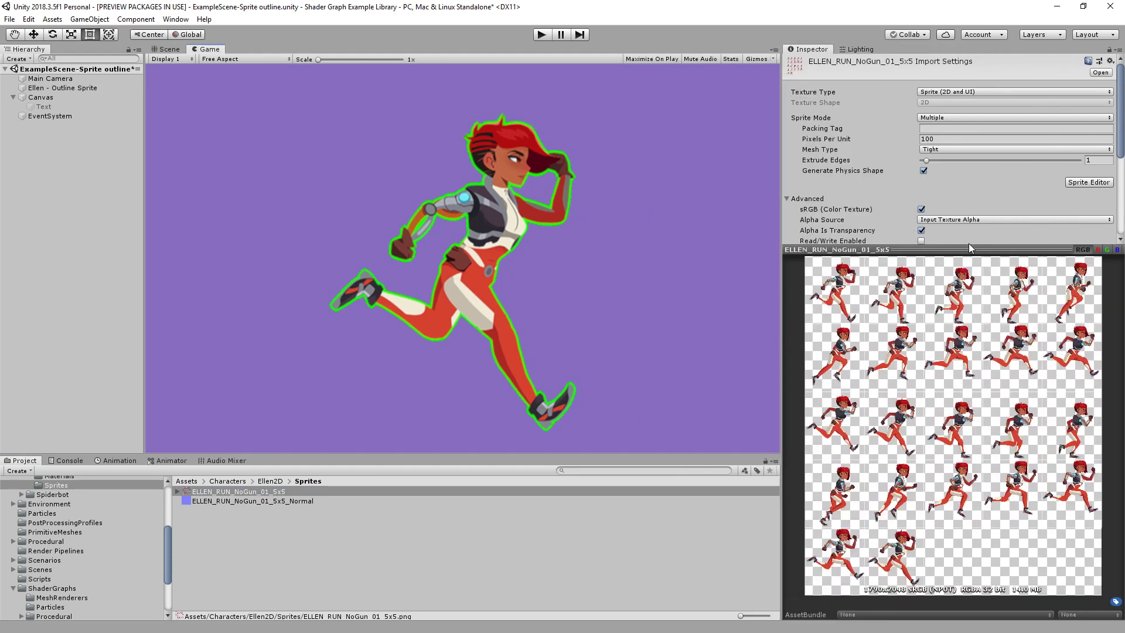
drag(966, 249, 966, 413)
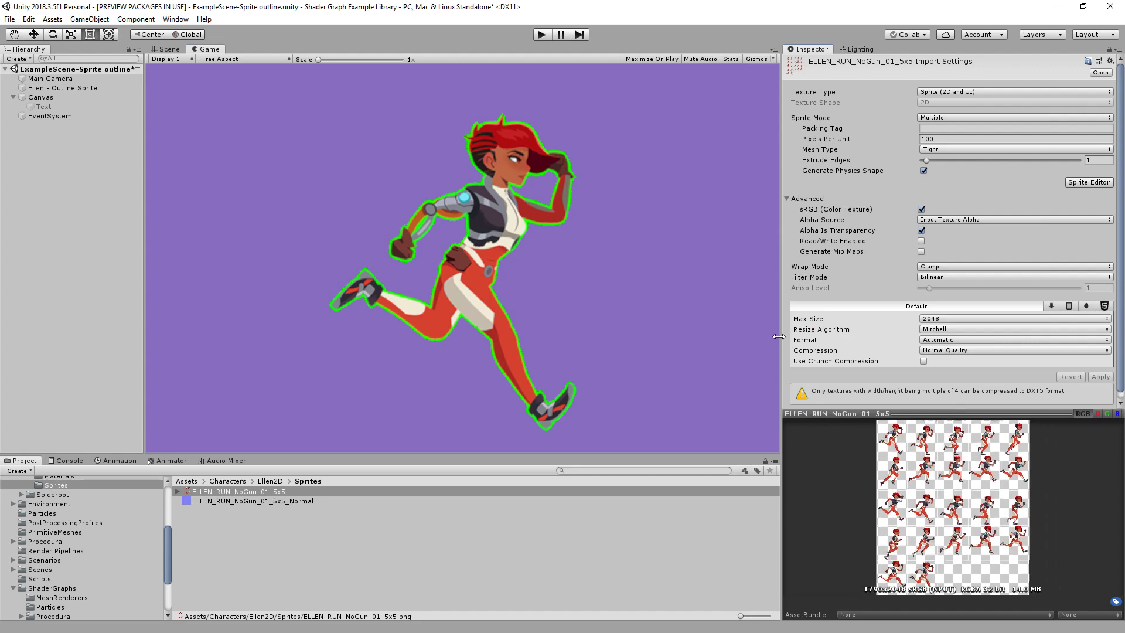
drag(780, 337, 919, 342)
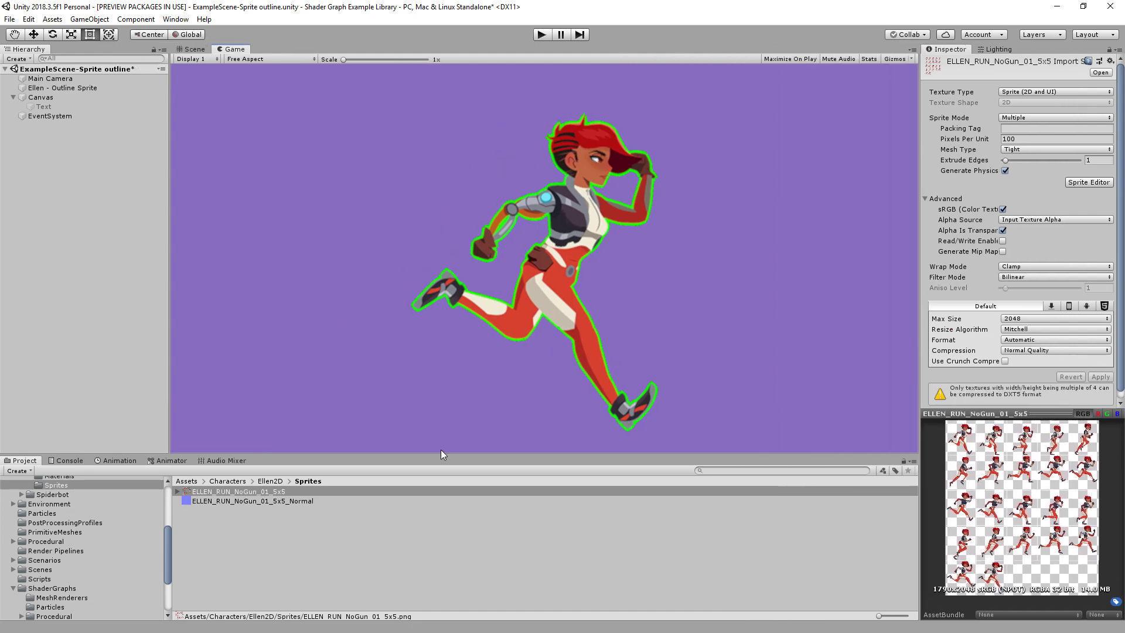
Select Ellen - Outline Sprite, toggle its outline off and on, and increase the outline thickness to about 0.462
click(61, 89)
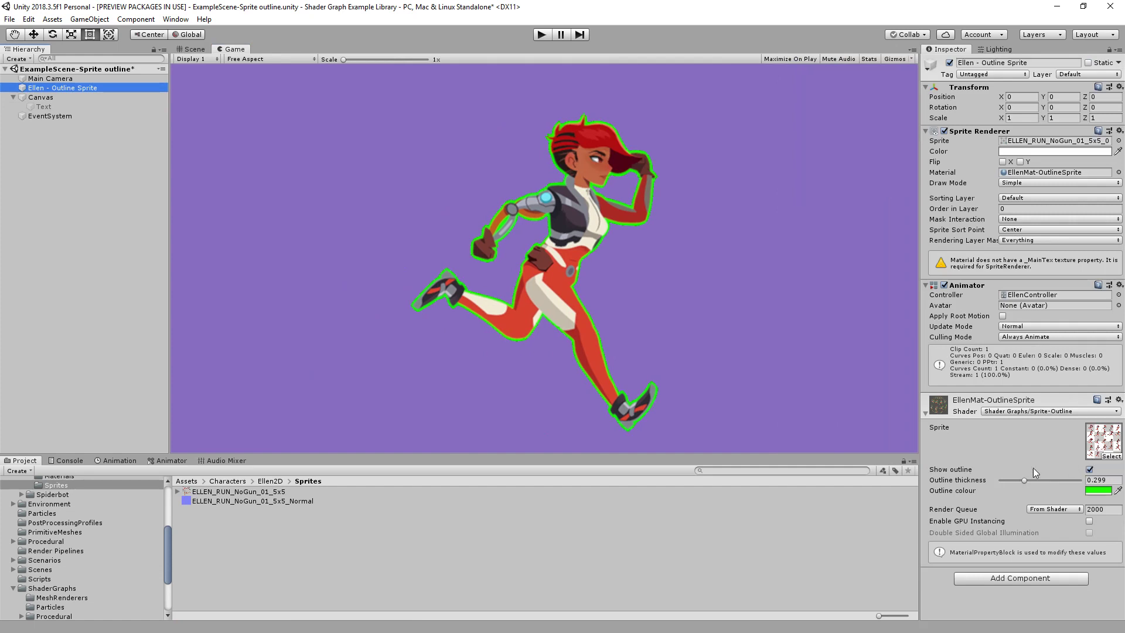
click(1090, 470)
click(1090, 470)
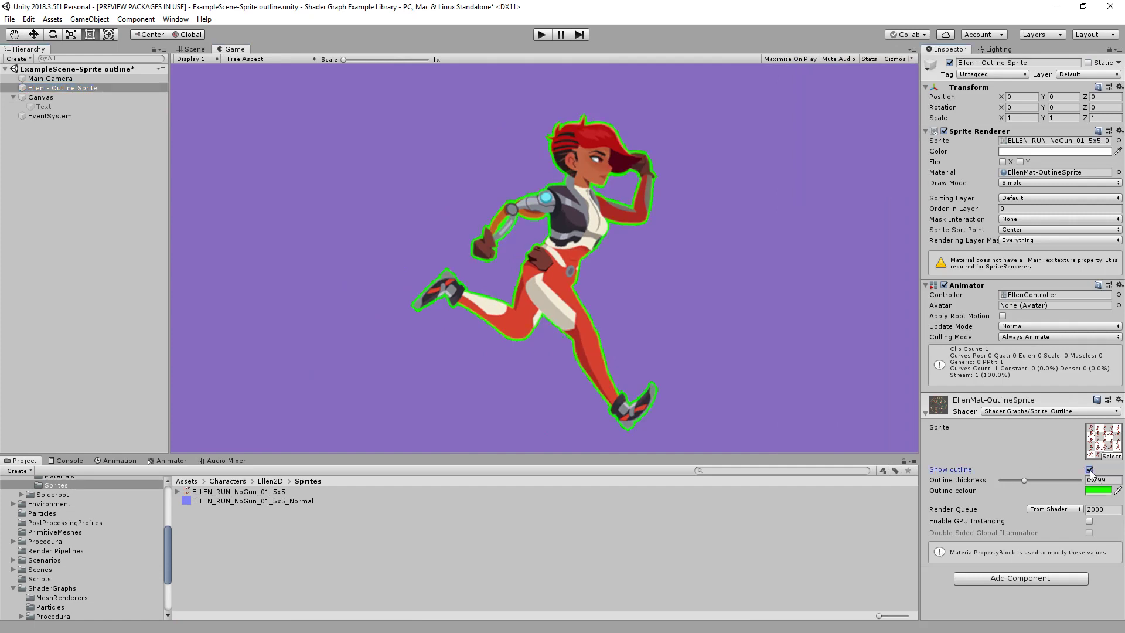
mouse_move(1024, 481)
mouse_down()
mouse_move(1011, 481)
mouse_move(1037, 481)
mouse_up()
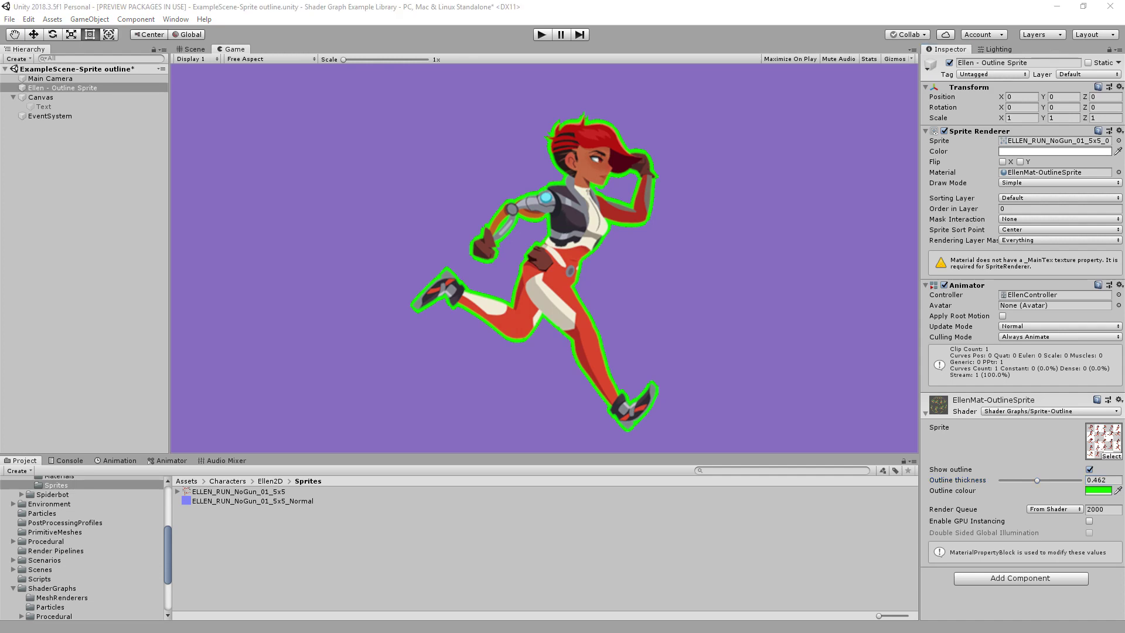
Bring up the Sprite-Outline shader graph over the scene and view its entire node network
drag(6, 630, 533, 18)
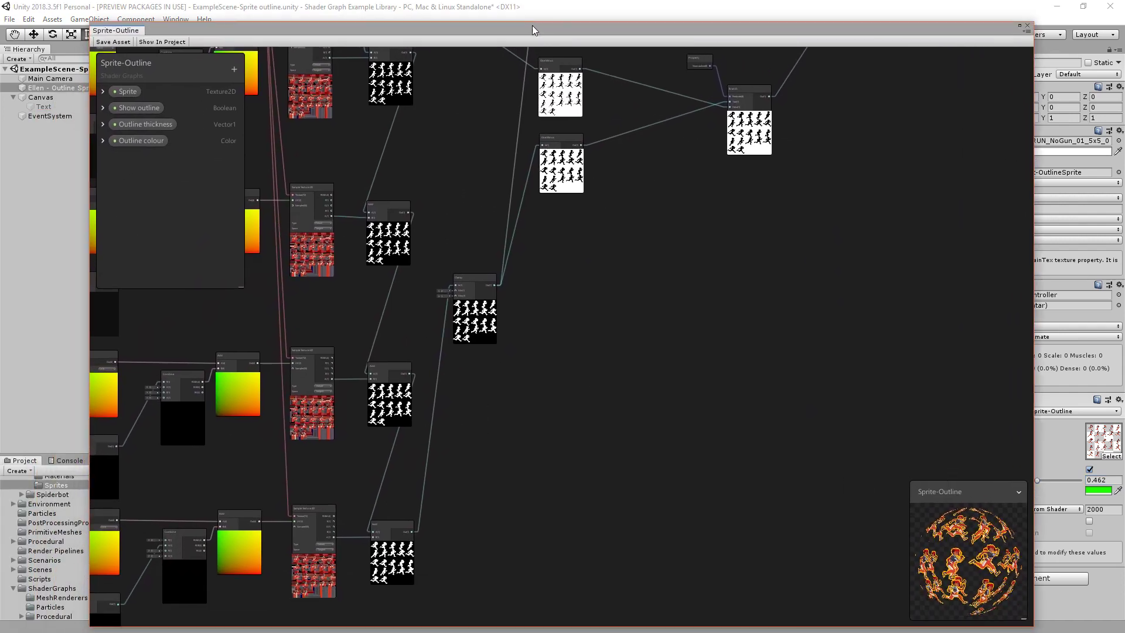
scroll(328, 352, down, 2)
scroll(295, 313, down, 2)
middle_drag(293, 312, 468, 381)
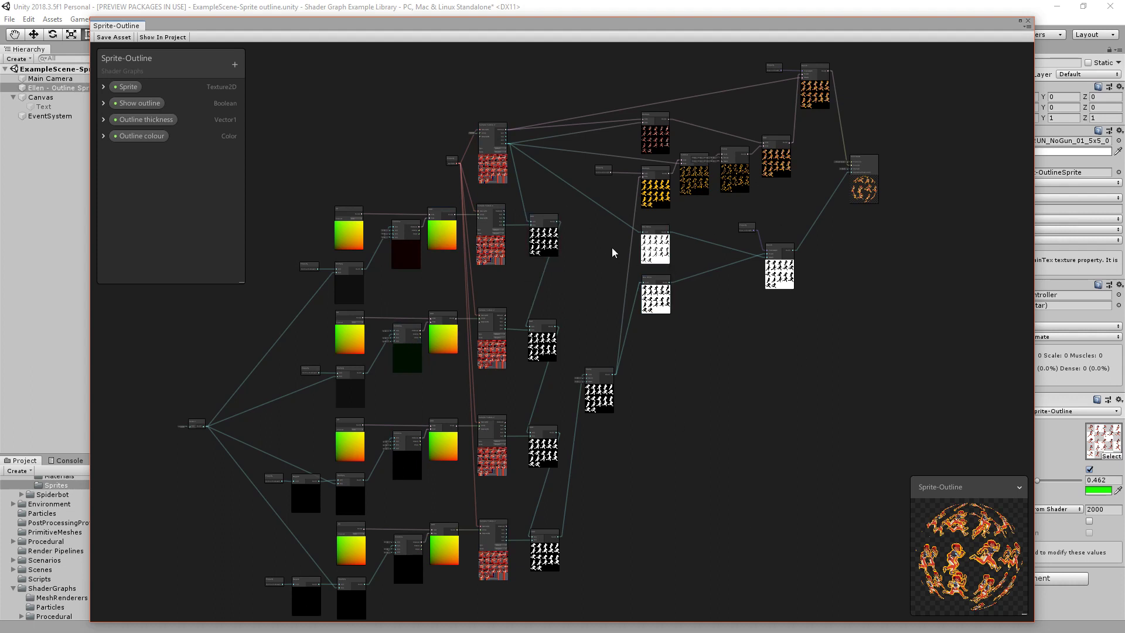
Follow the shader graph's node chain to the Unlit Master node and examine its colour and alpha clip inputs
scroll(578, 252, up, 5)
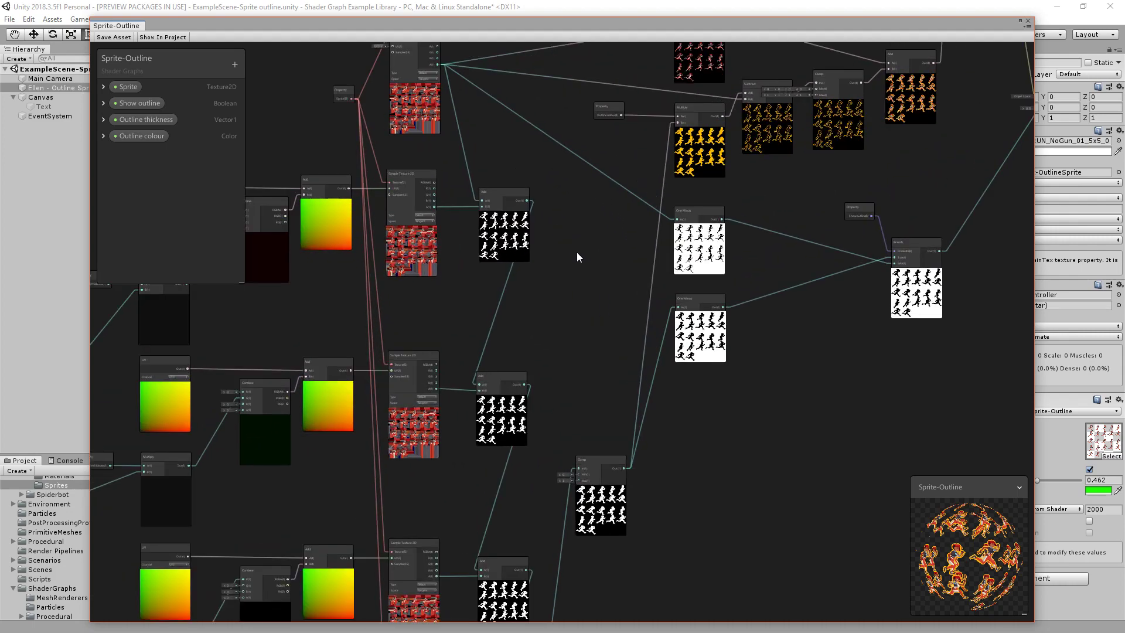
scroll(577, 243, up, 4)
drag(613, 230, 555, 292)
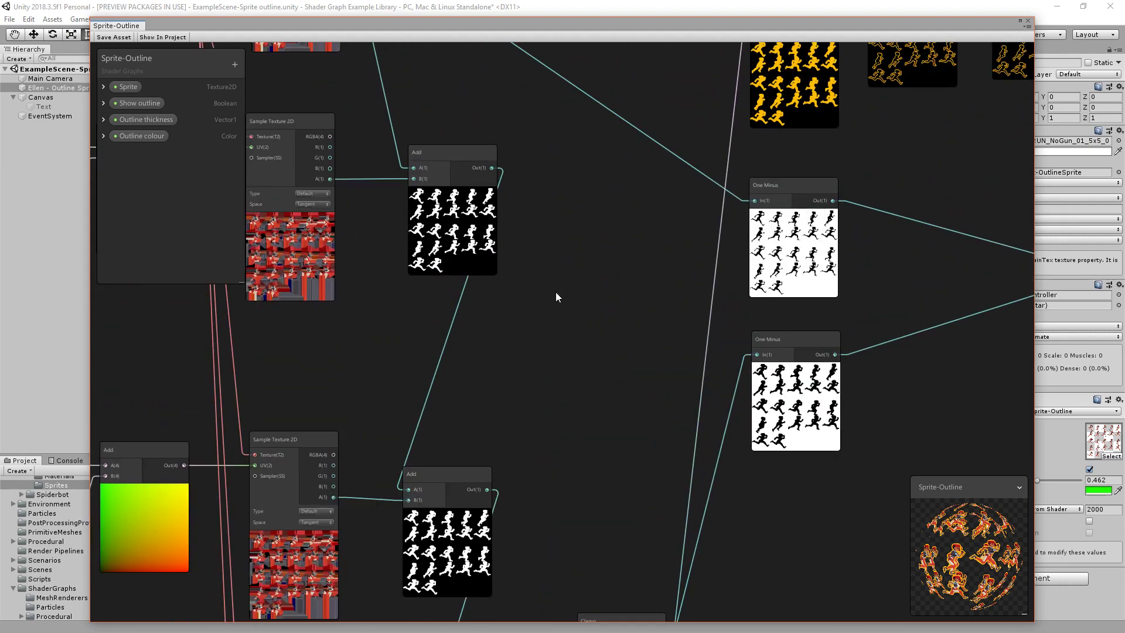
middle_drag(556, 292, 319, 464)
middle_drag(842, 355, 460, 444)
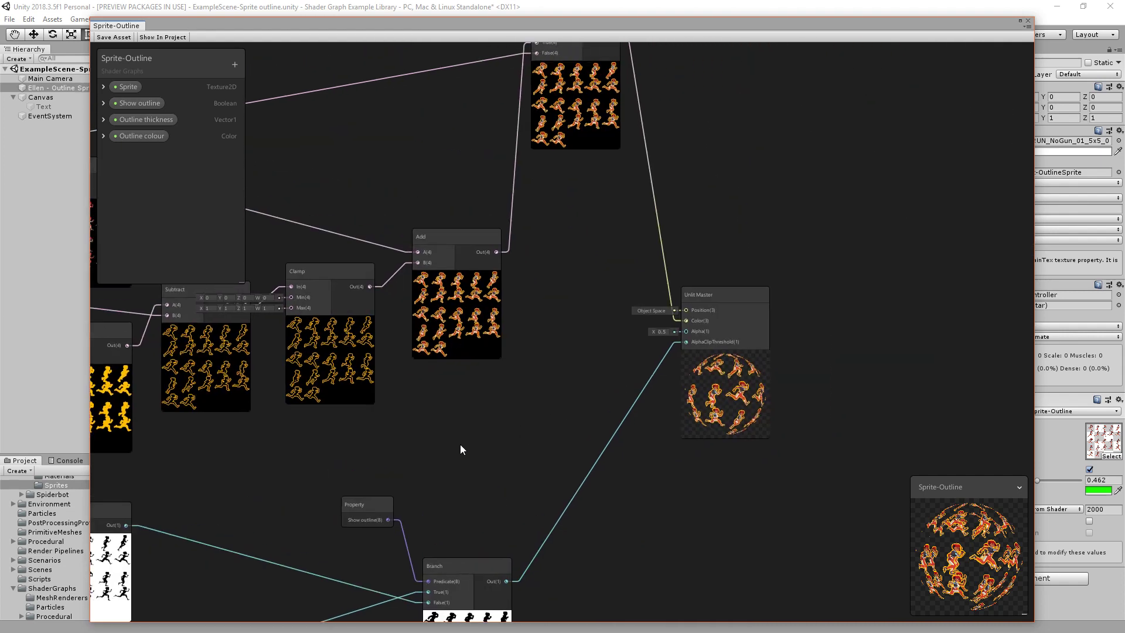
scroll(740, 337, up, 3)
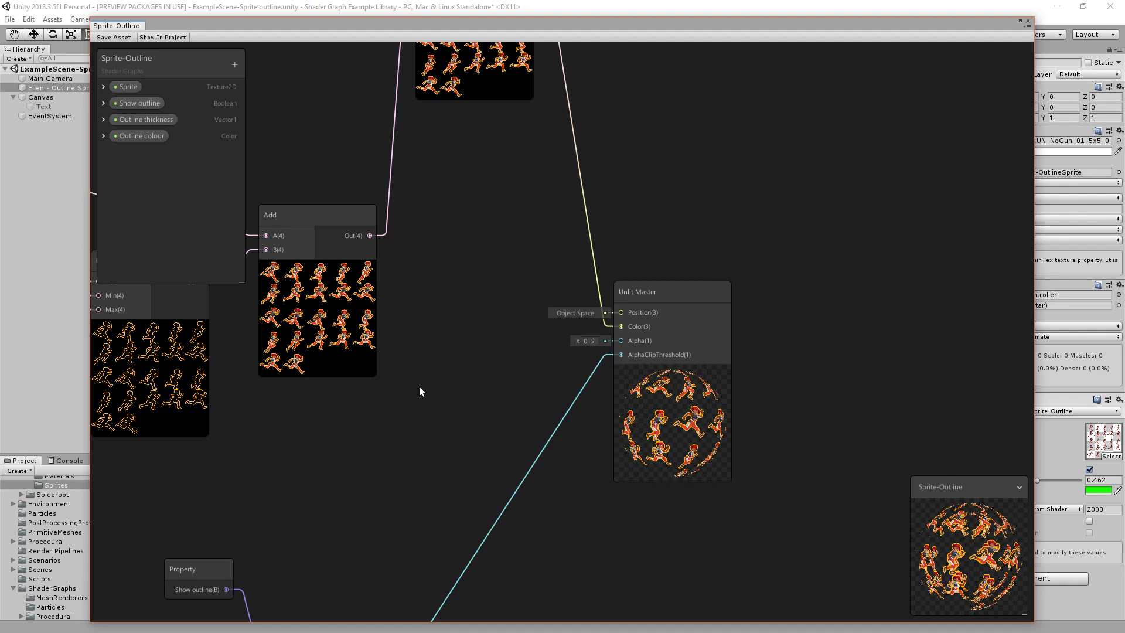
Trace the graph back from the Add node to the first Sample Texture 2D and inspect the Sprite property's default texture settings
middle_drag(354, 457, 596, 400)
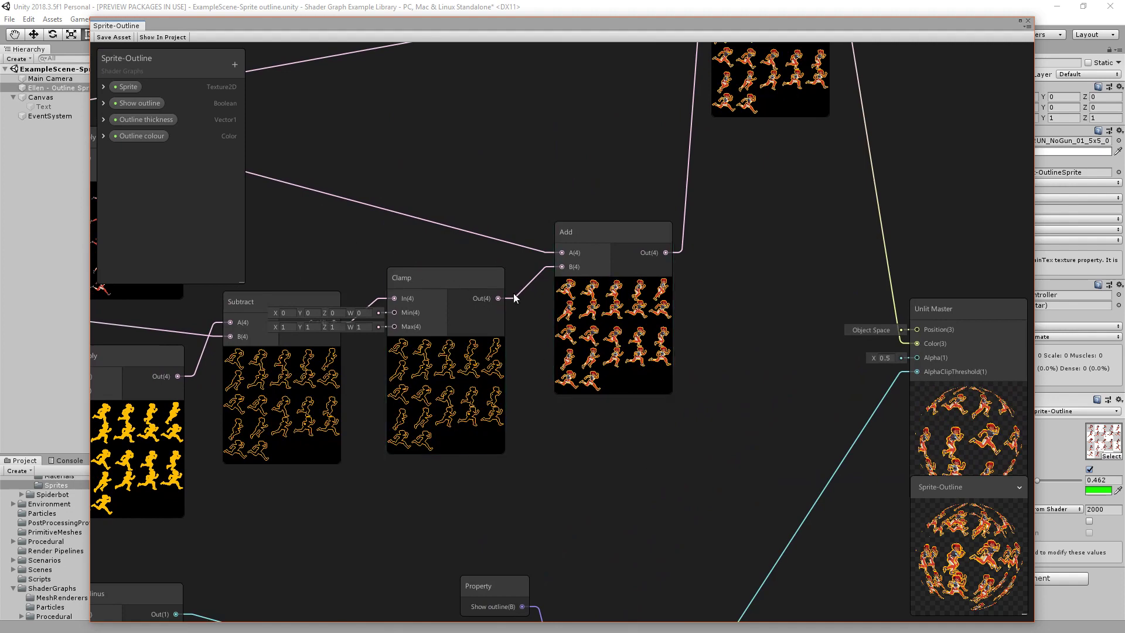
middle_drag(350, 262, 715, 329)
middle_drag(456, 322, 717, 292)
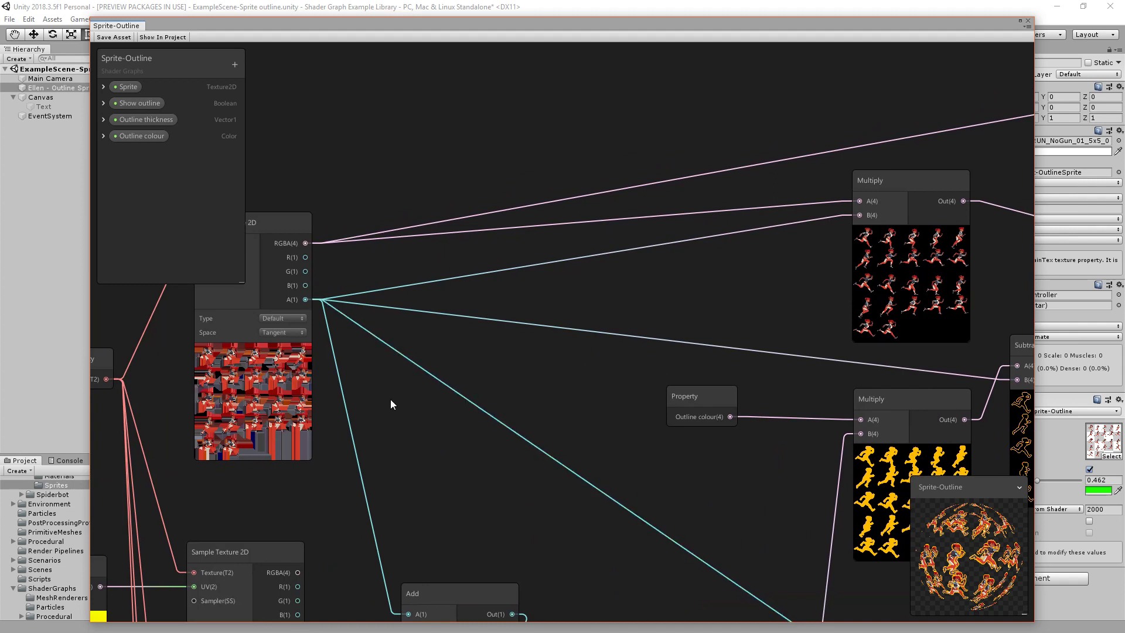
middle_drag(394, 422, 628, 381)
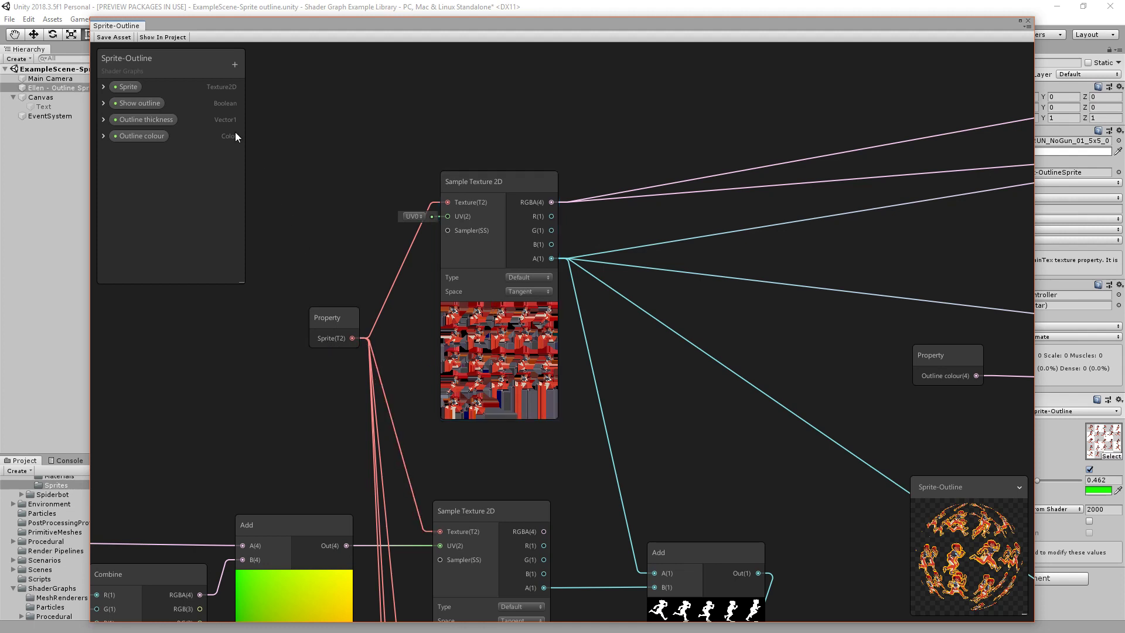
click(103, 86)
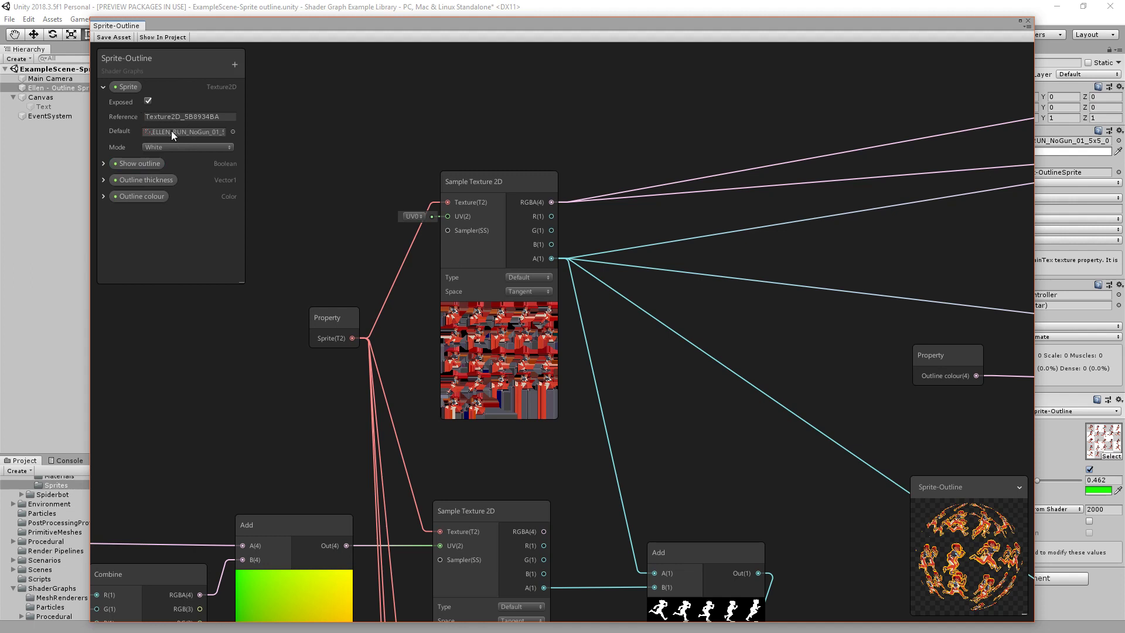
click(103, 88)
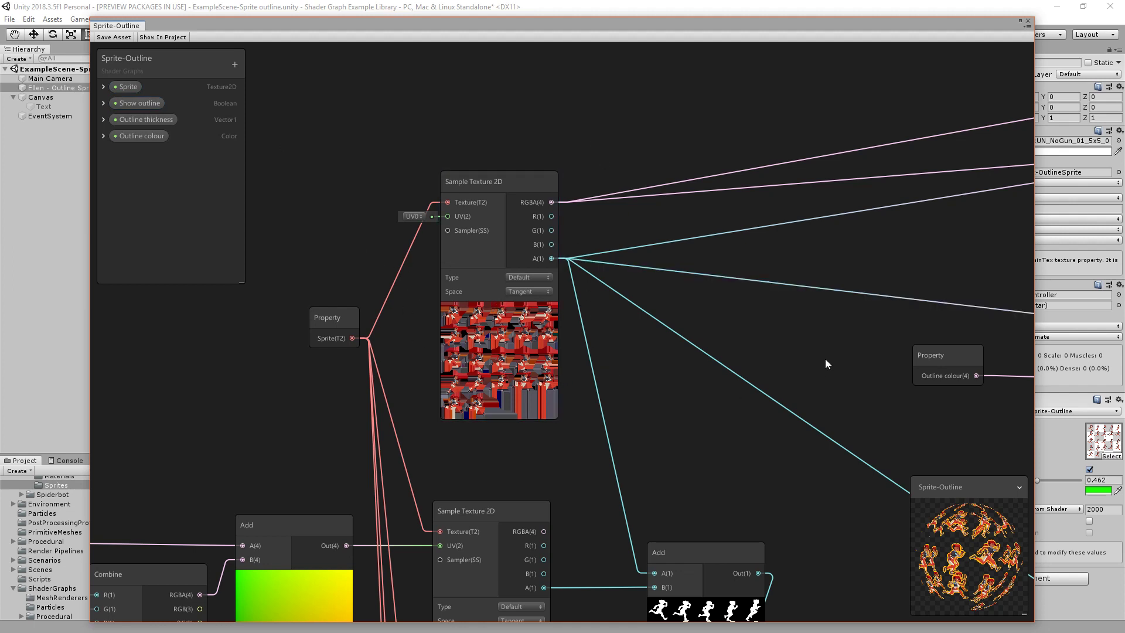
middle_drag(831, 364, 636, 408)
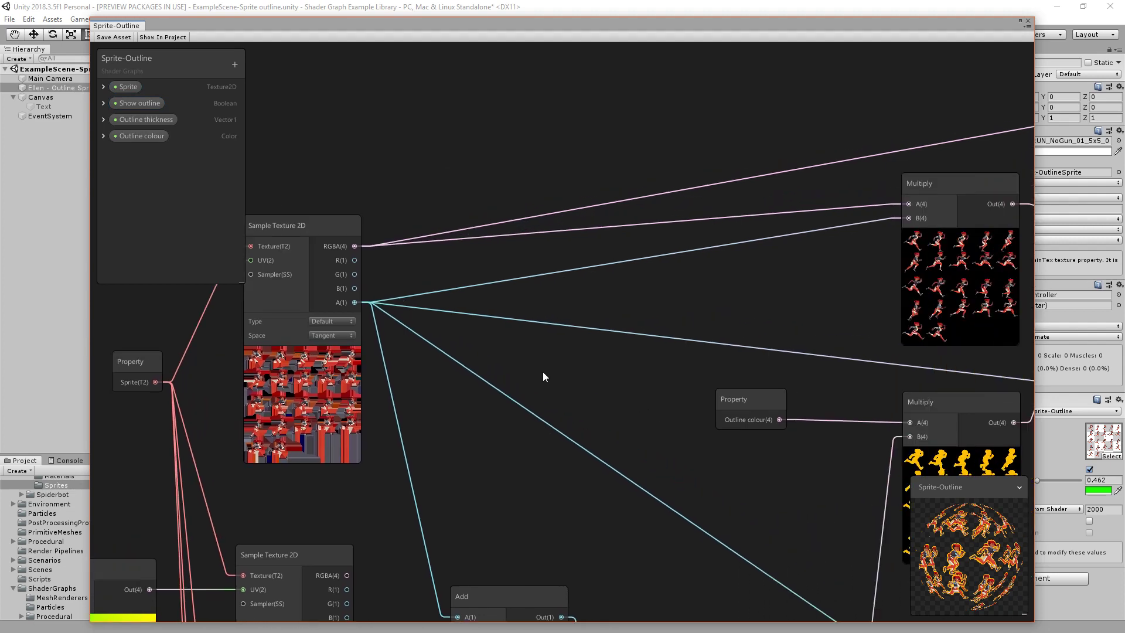
Trace the first Sample Texture 2D's RGBA output across the graph to the Unlit Master node's Color input
scroll(364, 340, down, 1)
scroll(364, 340, down, 1)
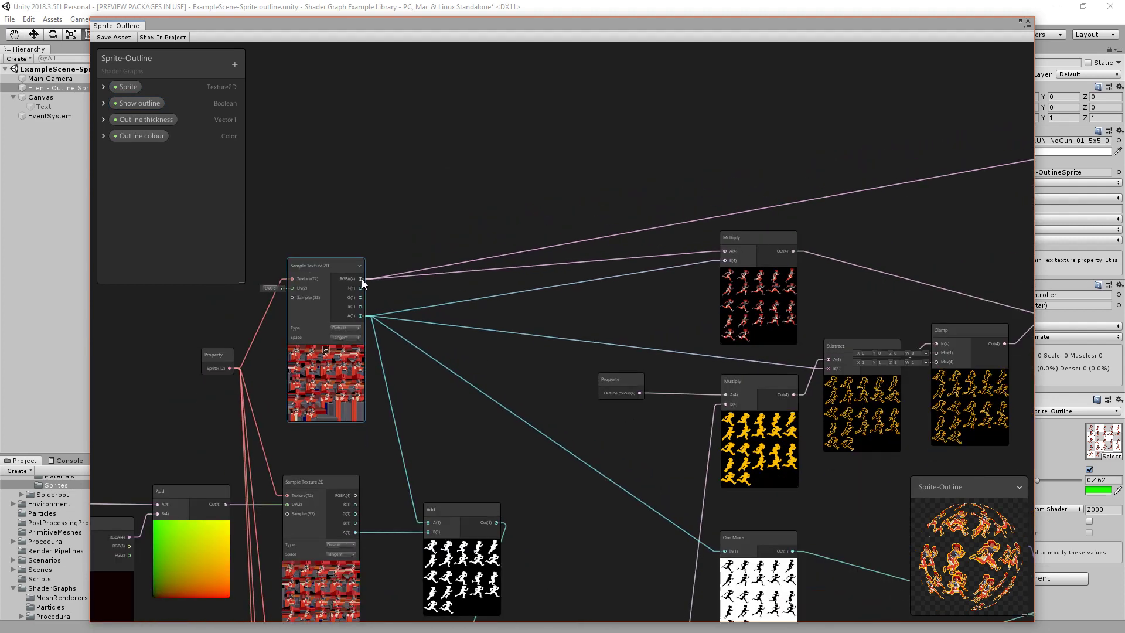
scroll(361, 279, up, 3)
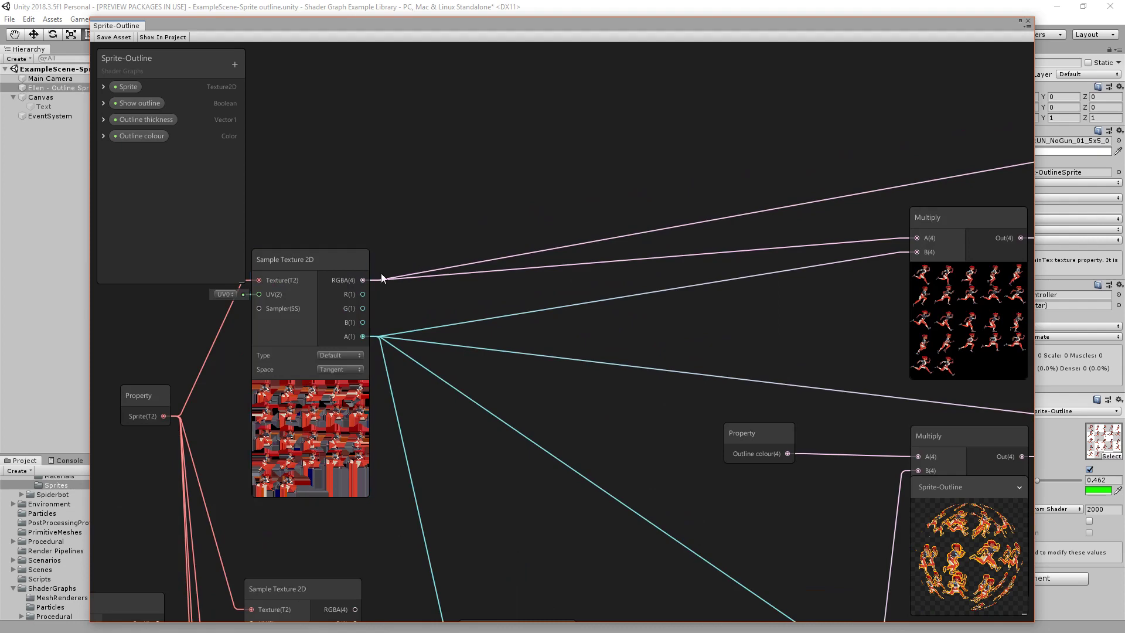
scroll(586, 339, down, 2)
middle_drag(530, 439, 176, 455)
middle_drag(884, 329, 526, 259)
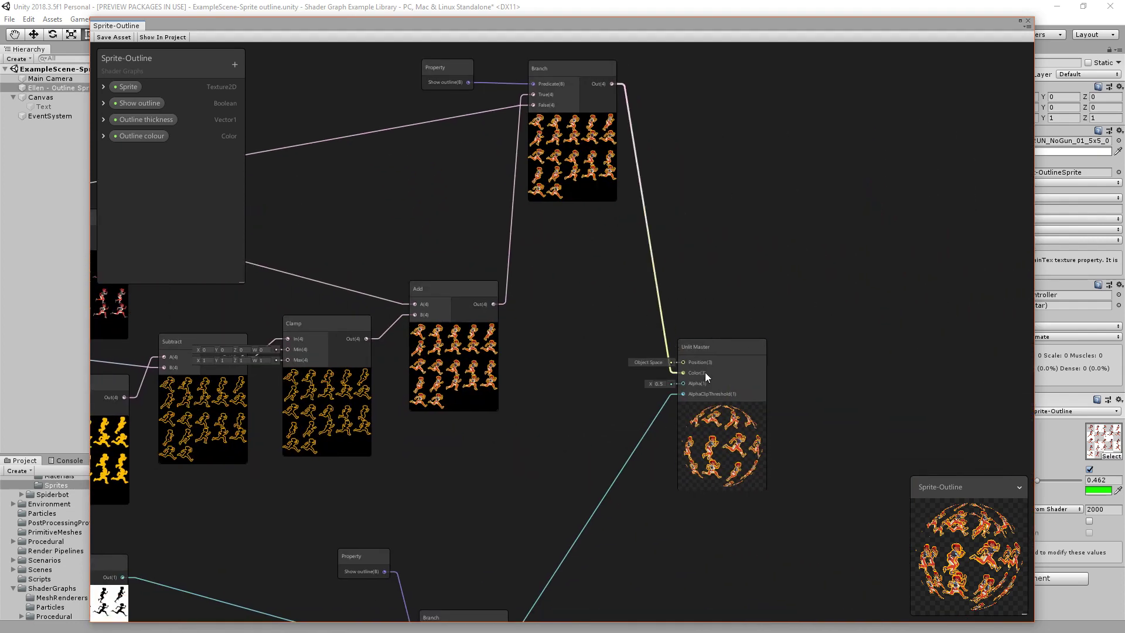
scroll(705, 374, up, 2)
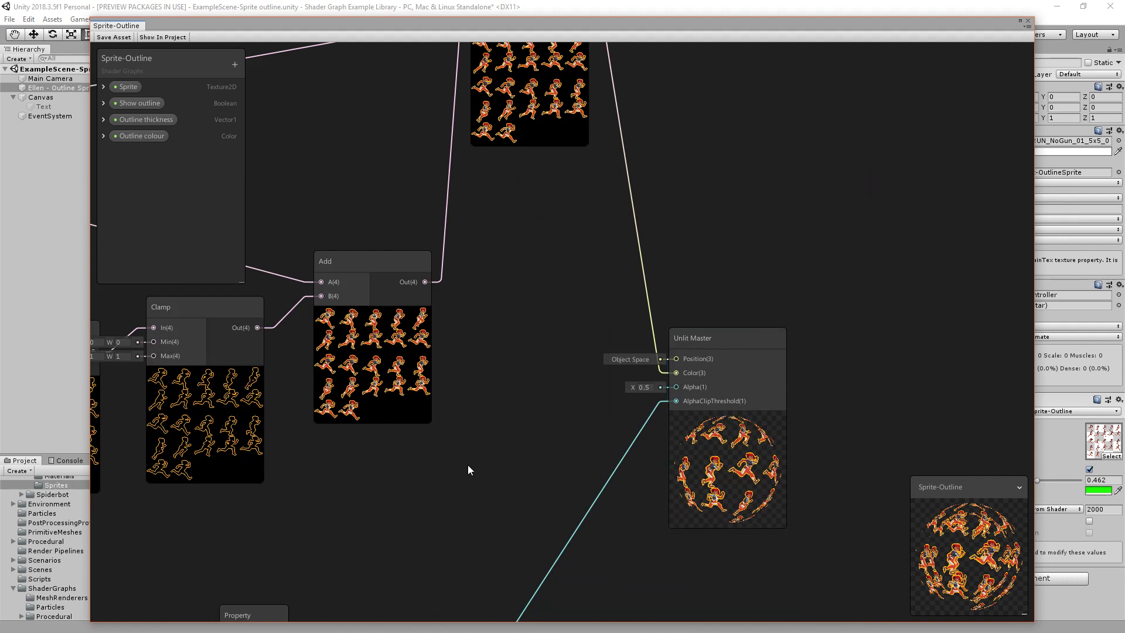
Follow the first Sample Texture 2D's alpha output through the One Minus and Branch nodes to the Unlit Master's AlphaClipThreshold input
scroll(468, 466, down, 4)
middle_drag(379, 509, 943, 368)
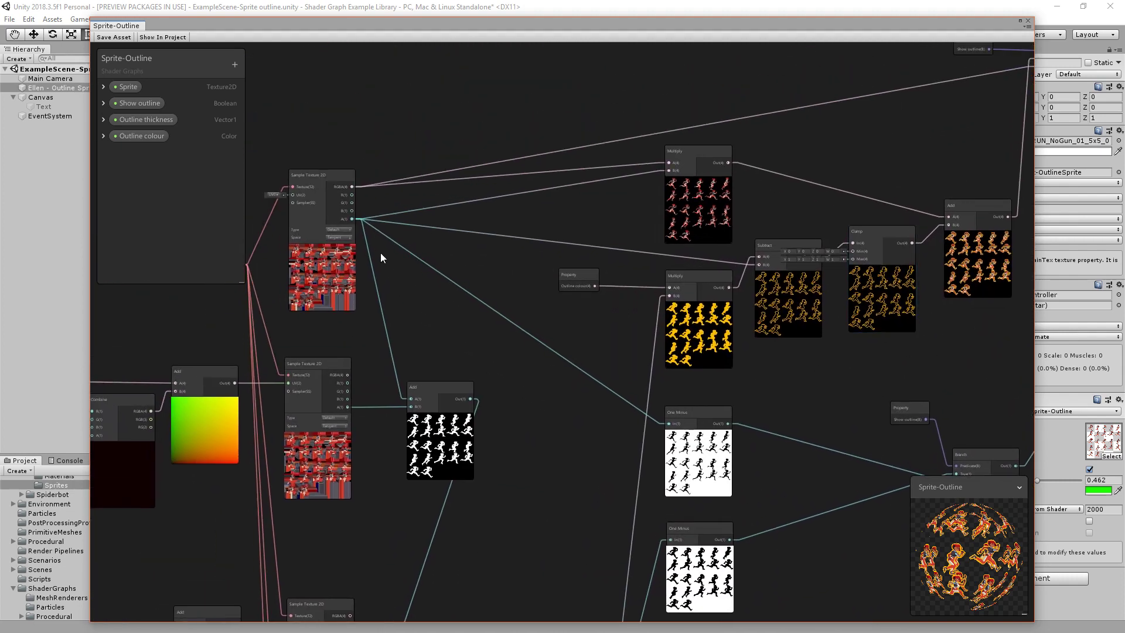
scroll(381, 257, up, 4)
middle_drag(452, 316, 500, 314)
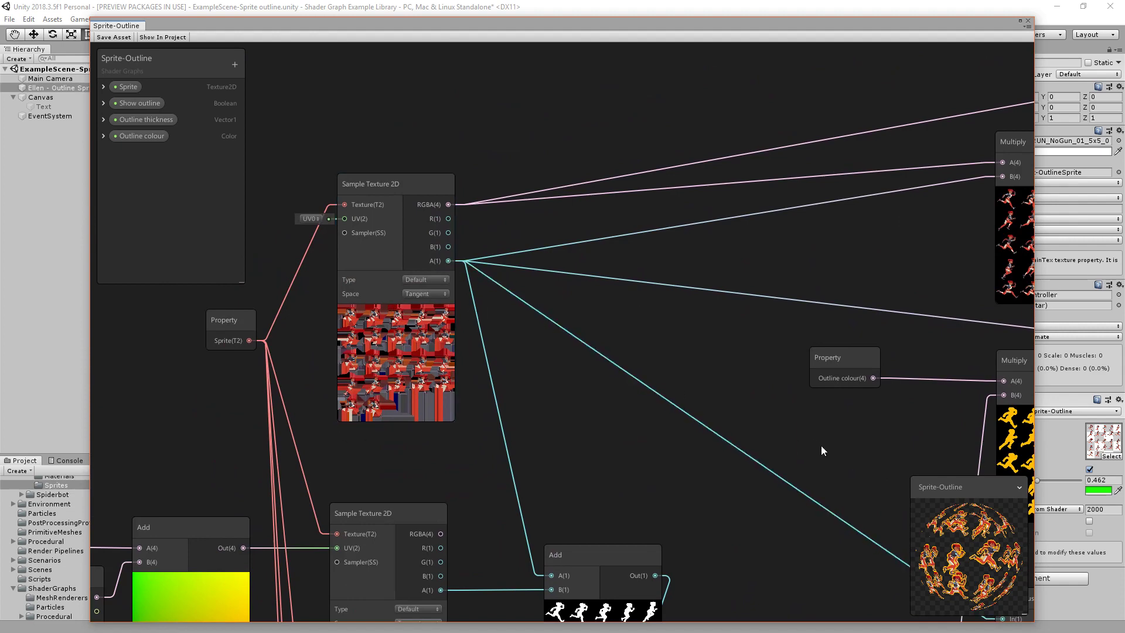
mouse_move(821, 445)
middle_down()
mouse_move(472, 409)
mouse_move(375, 418)
middle_up()
middle_drag(503, 405, 564, 281)
middle_drag(542, 426, 421, 286)
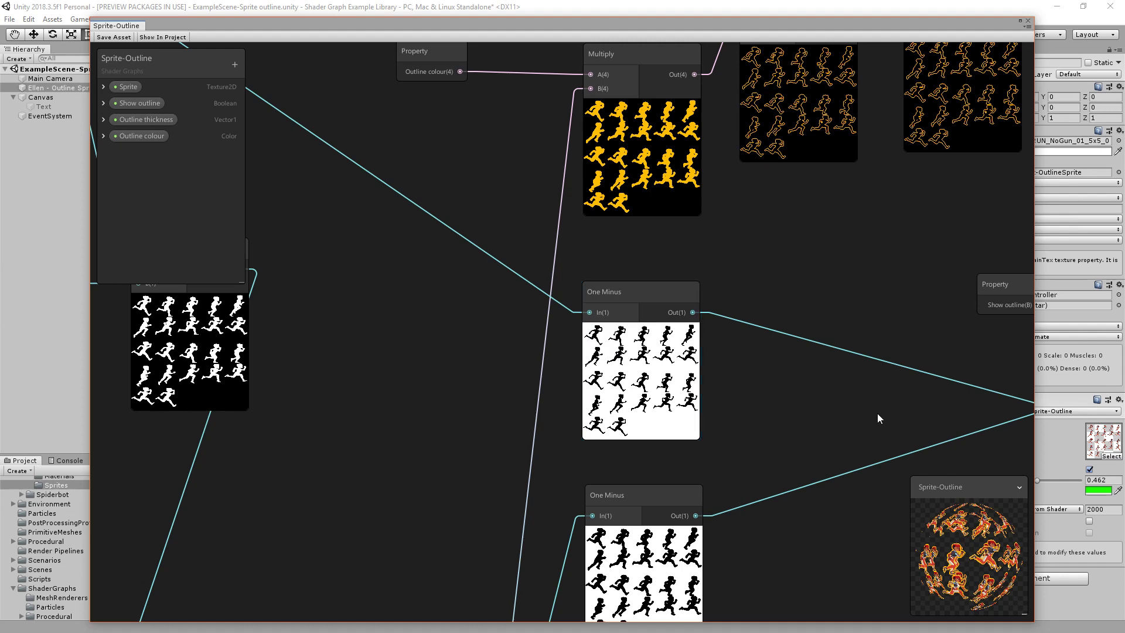
middle_drag(744, 410, 368, 435)
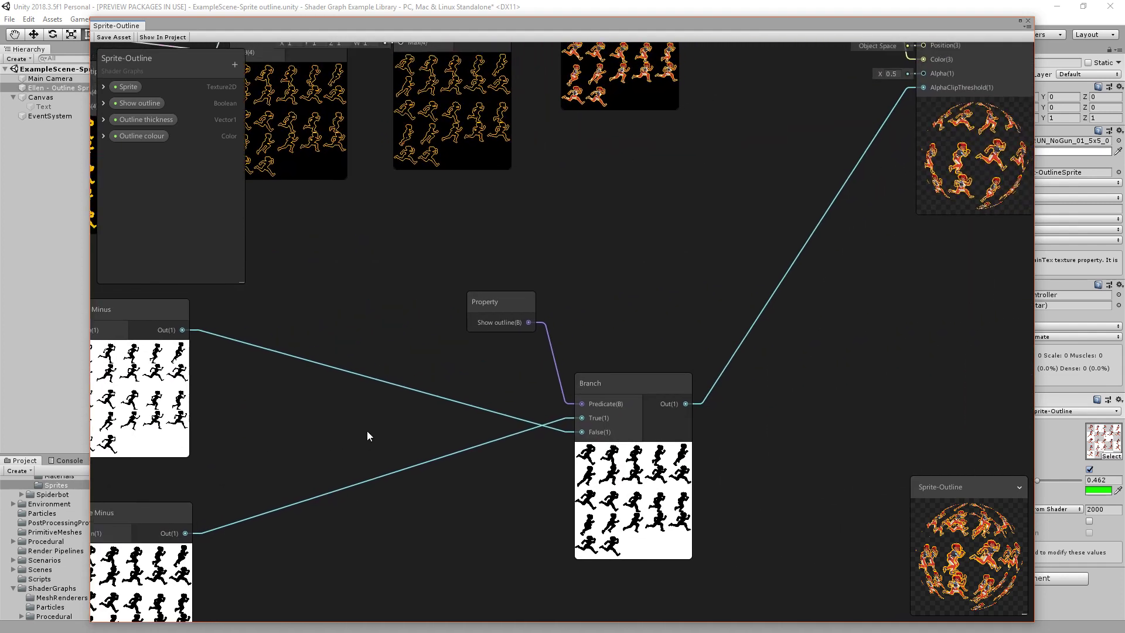
middle_drag(844, 283, 538, 364)
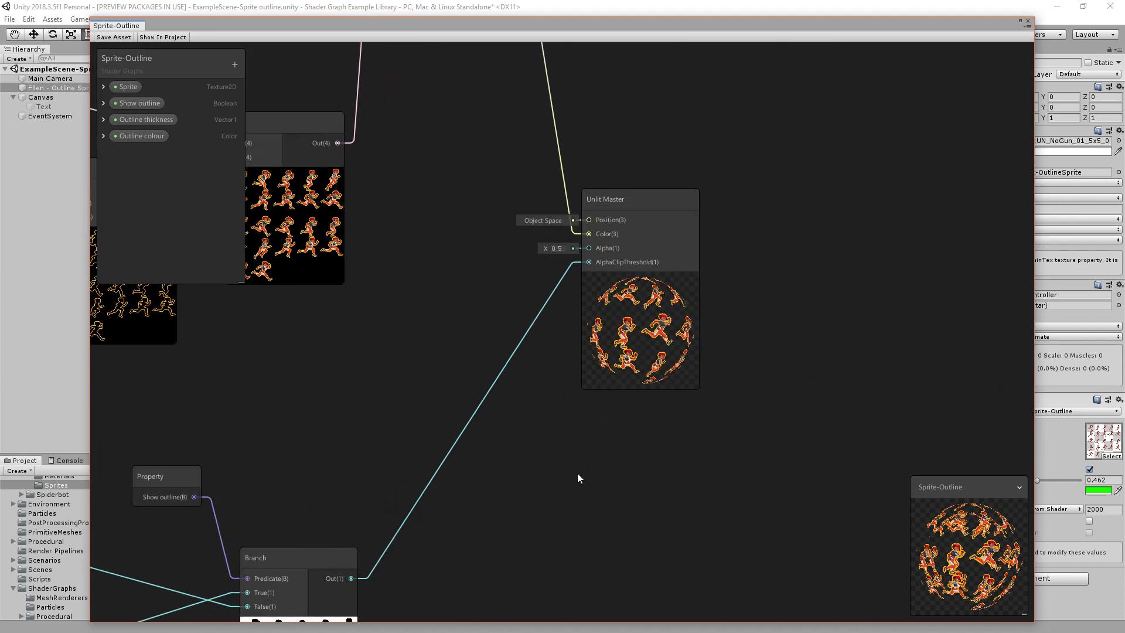
Examine the alpha Branch node, its Show outline predicate, and the two One Minus nodes feeding its True and False inputs
scroll(363, 384, down, 2)
middle_drag(377, 414, 597, 287)
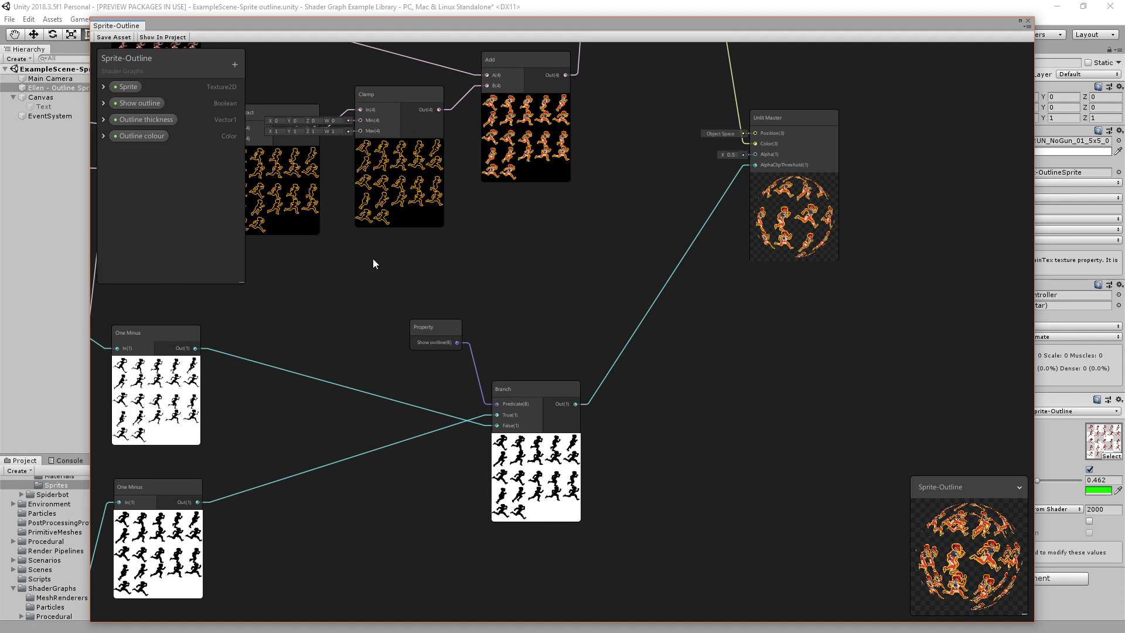
click(102, 103)
click(102, 103)
click(430, 321)
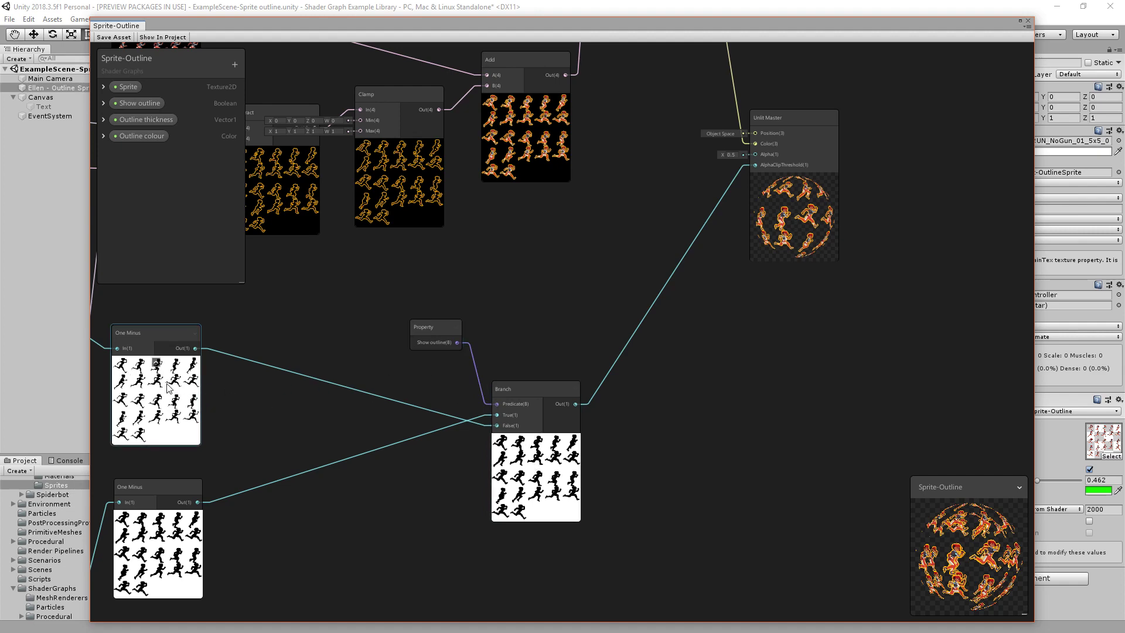
middle_drag(338, 269, 798, 238)
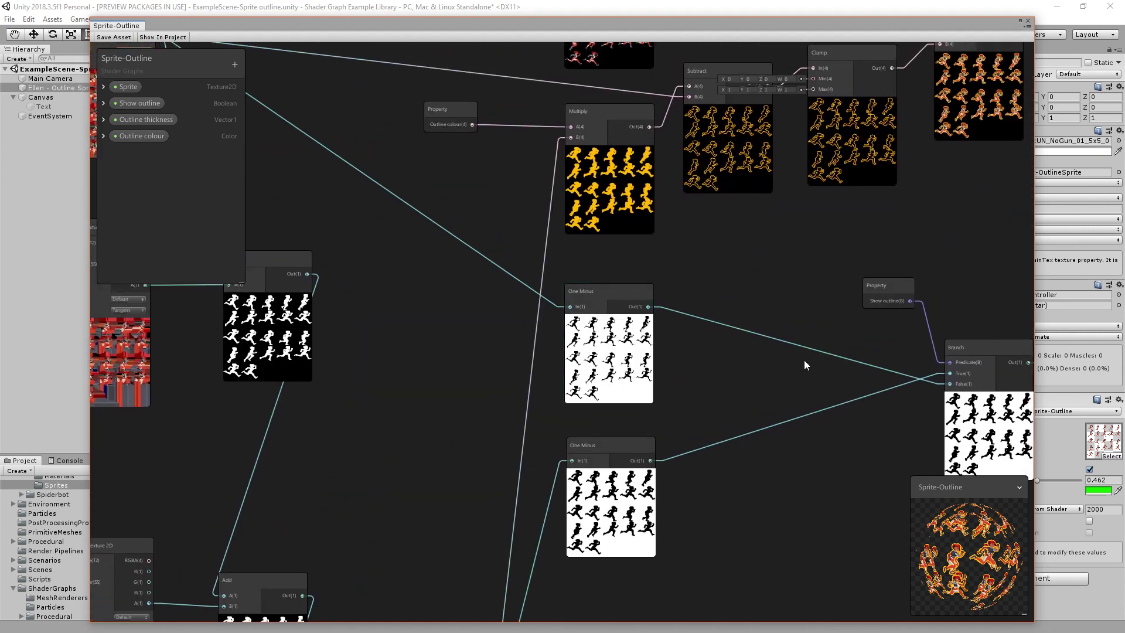
middle_drag(805, 361, 417, 411)
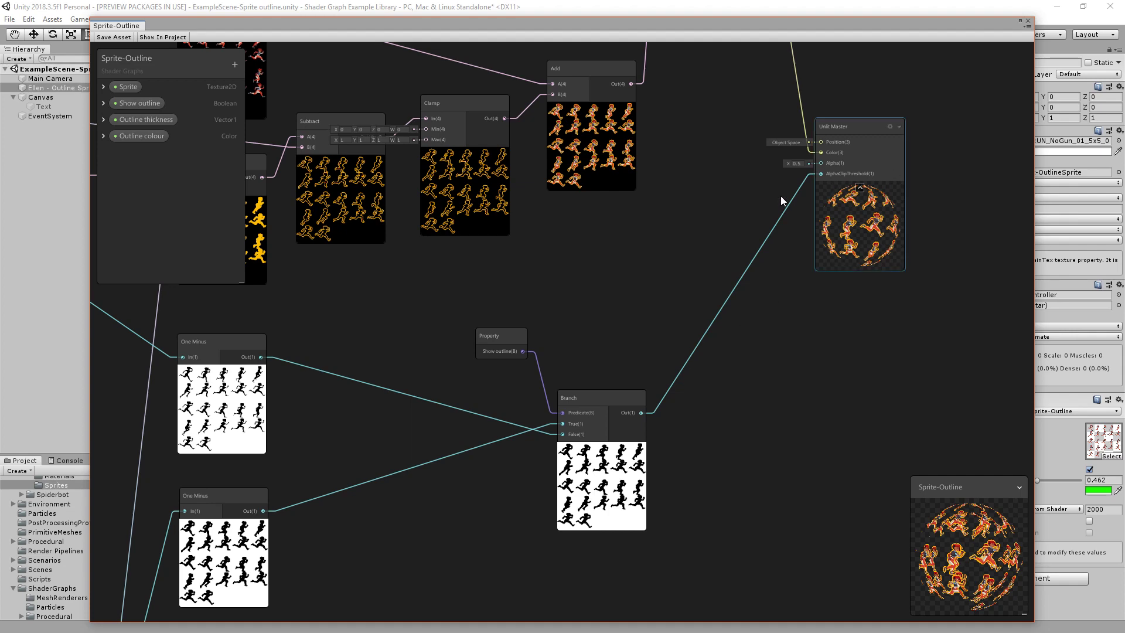
Inspect the colour Branch node and the Show outline property connected to its Predicate input
middle_drag(587, 313, 399, 464)
scroll(709, 345, up, 2)
scroll(547, 363, down, 1)
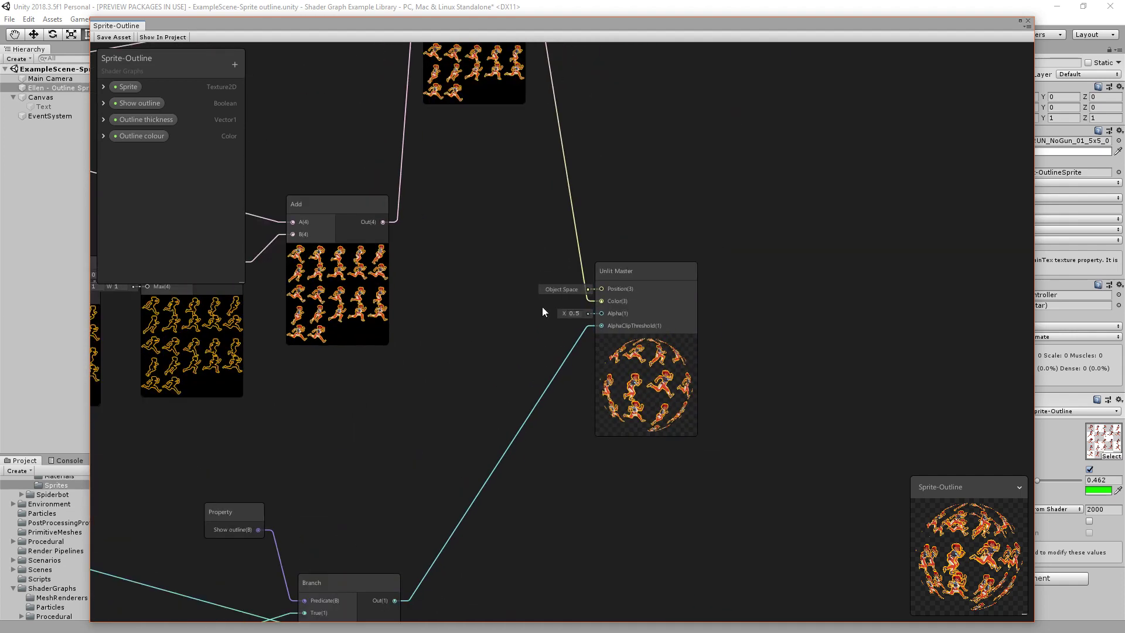
scroll(543, 310, down, 1)
middle_drag(481, 235, 685, 454)
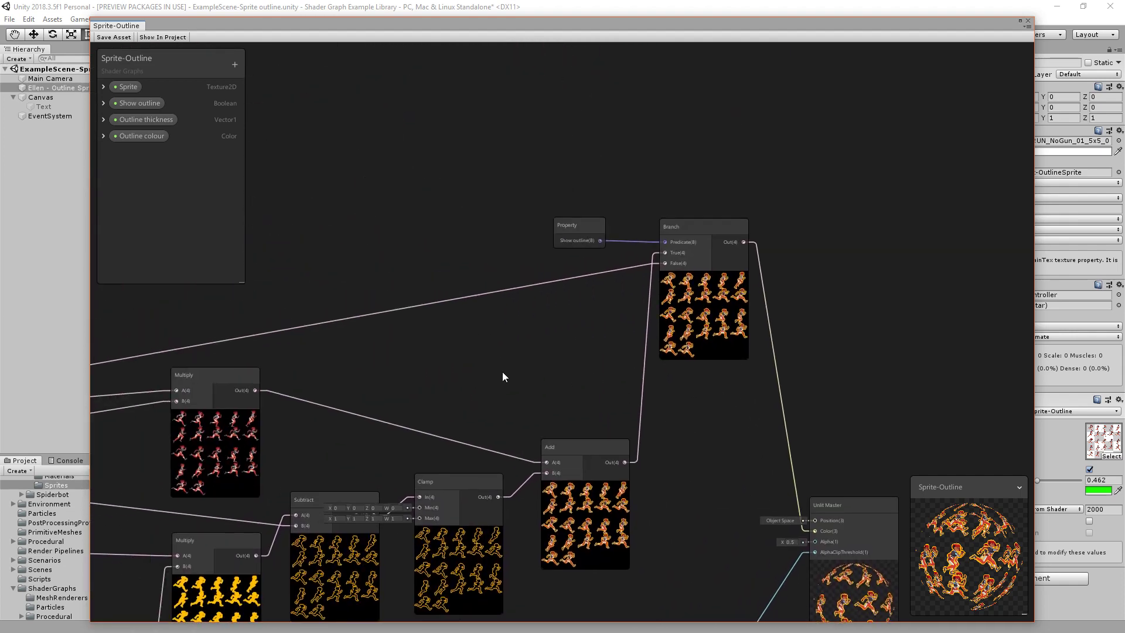
scroll(502, 376, down, 1)
click(579, 266)
scroll(578, 265, up, 2)
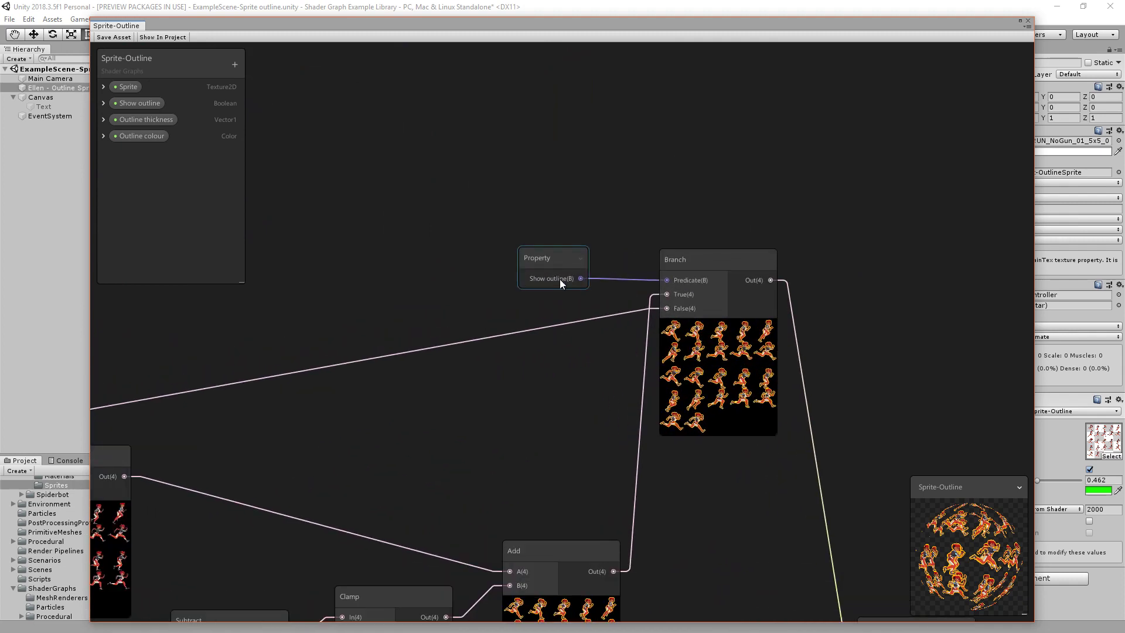
Trace the colour Branch's False input back to its source and follow its output to the Unlit Master's Color input
middle_drag(428, 427, 932, 359)
scroll(410, 416, down, 3)
middle_drag(206, 442, 433, 384)
middle_drag(838, 211, 258, 248)
middle_drag(615, 422, 532, 290)
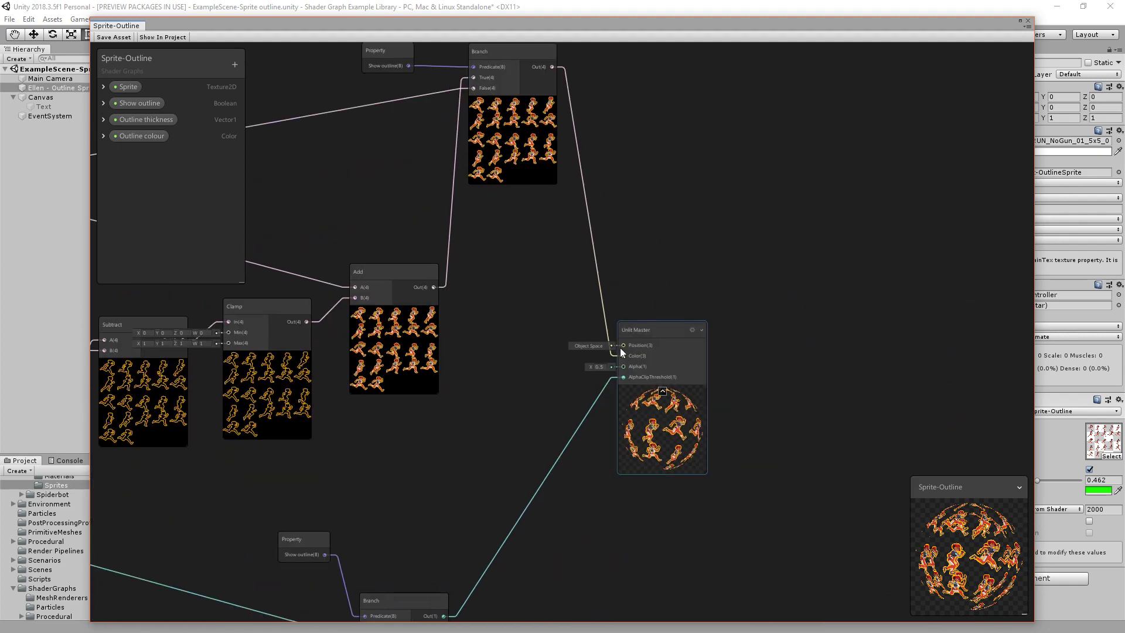
scroll(619, 347, up, 2)
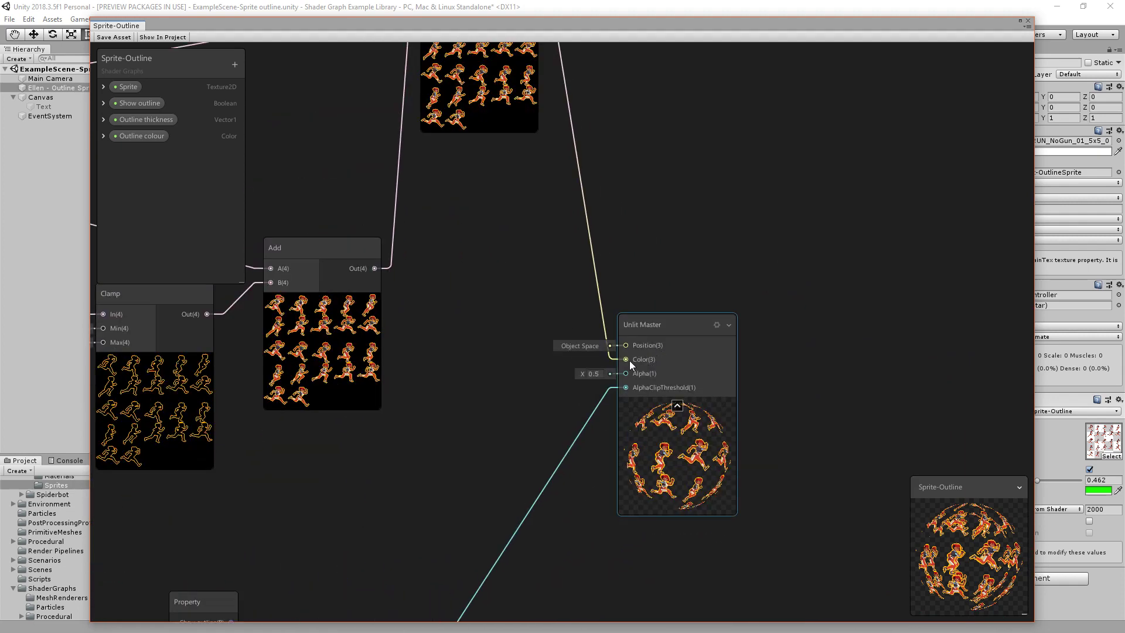
Move the shader graph window off the scene and toggle Show outline off and on for Ellen - Outline Sprite
drag(625, 25, 0, 563)
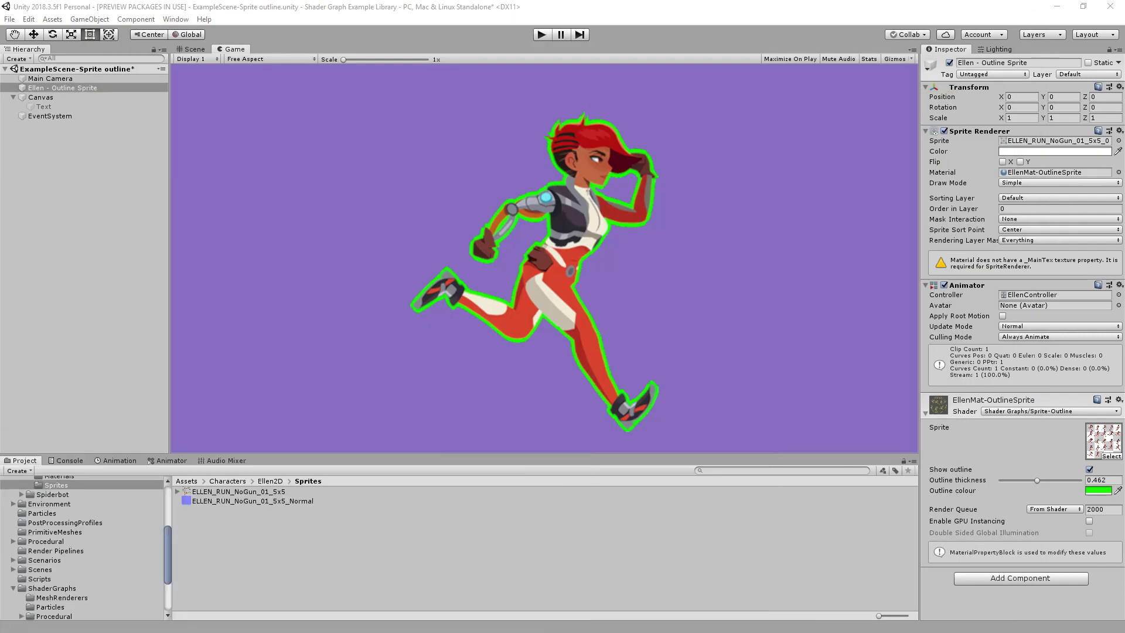
click(1089, 469)
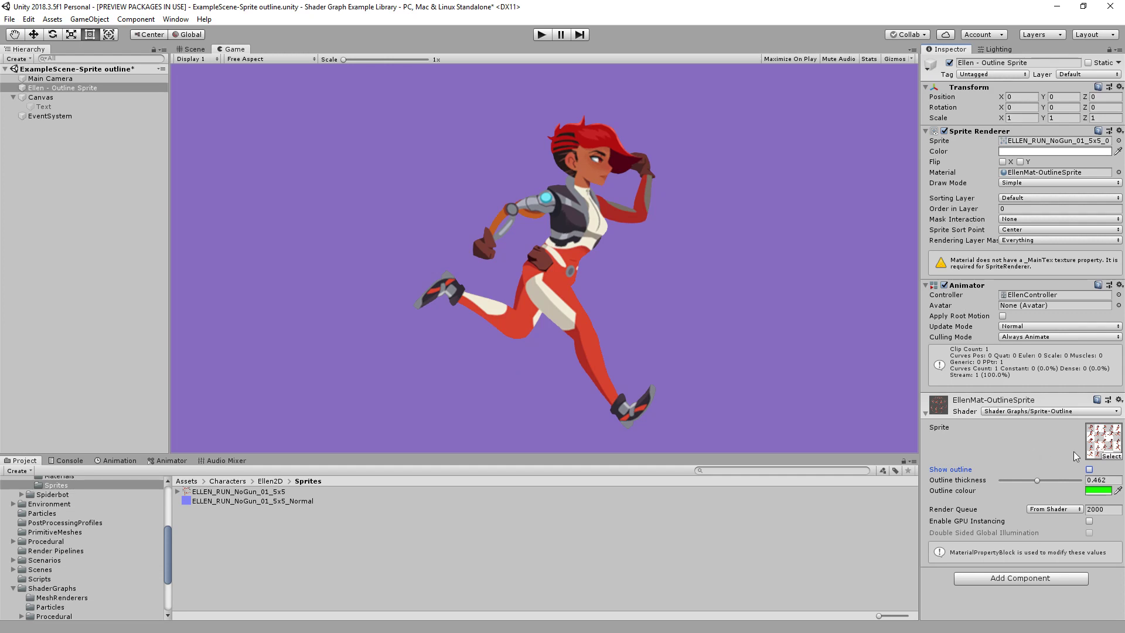
click(1089, 469)
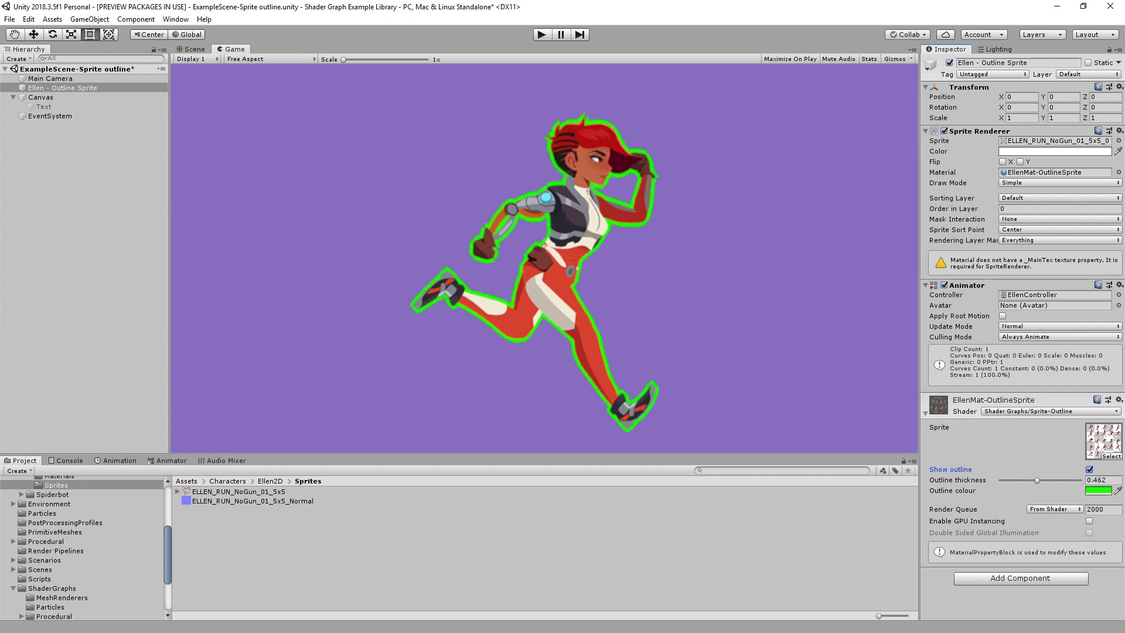
Bring the Sprite-Outline graph back over the scene and examine how the first two texture samples' alphas feed the Add node
drag(0, 434, 475, 15)
scroll(310, 491, down, 2)
middle_drag(303, 483, 800, 423)
middle_drag(284, 438, 774, 348)
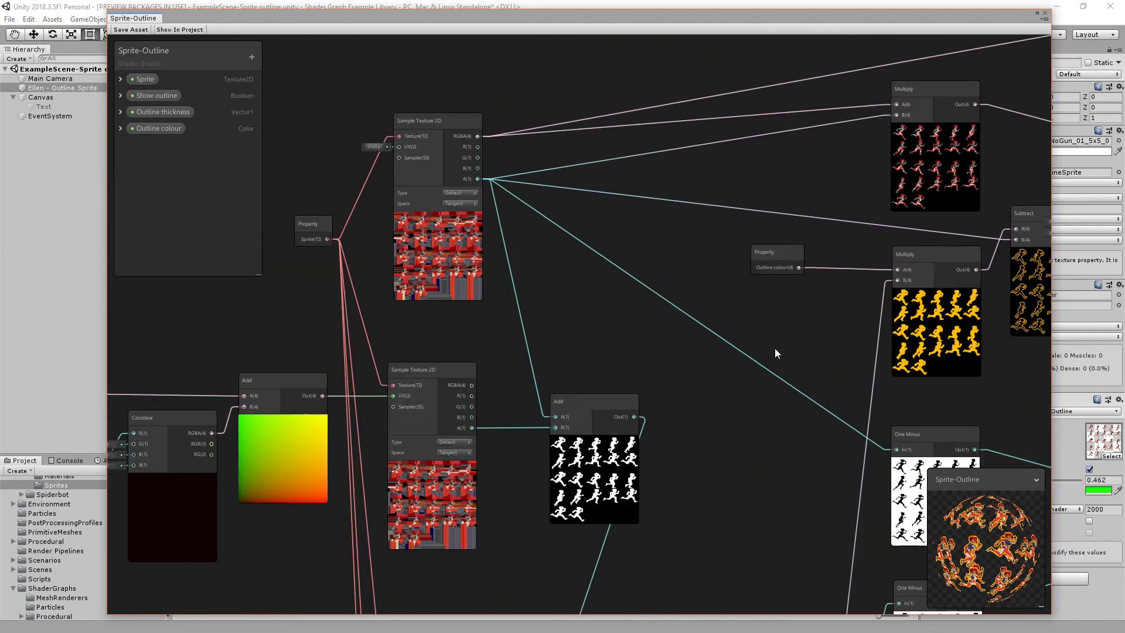
scroll(439, 344, up, 2)
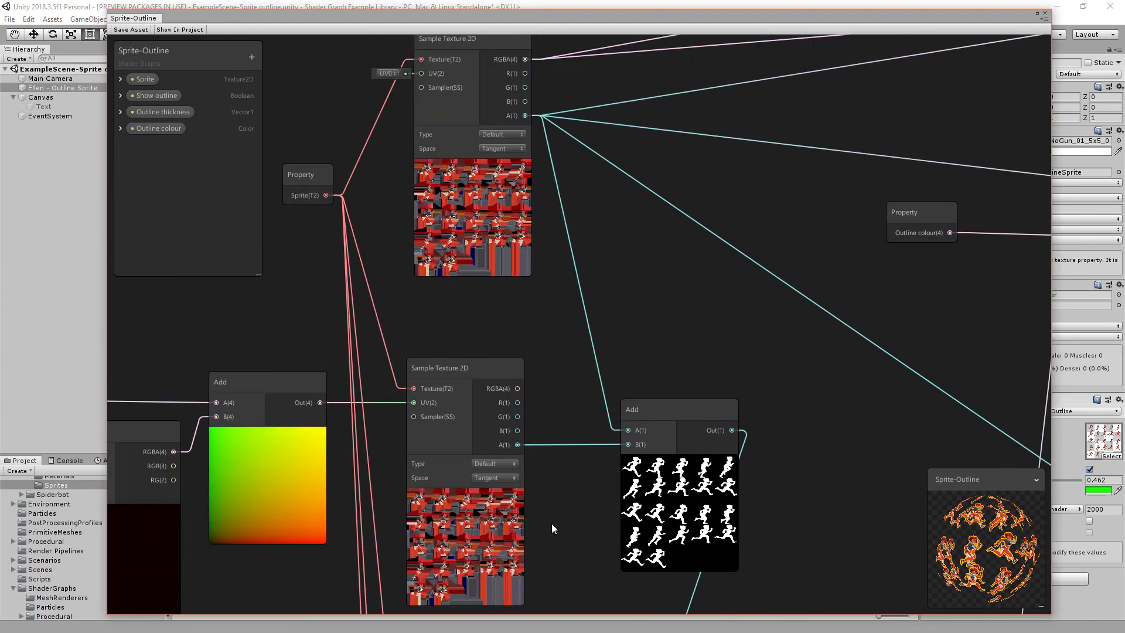
middle_drag(552, 524, 597, 393)
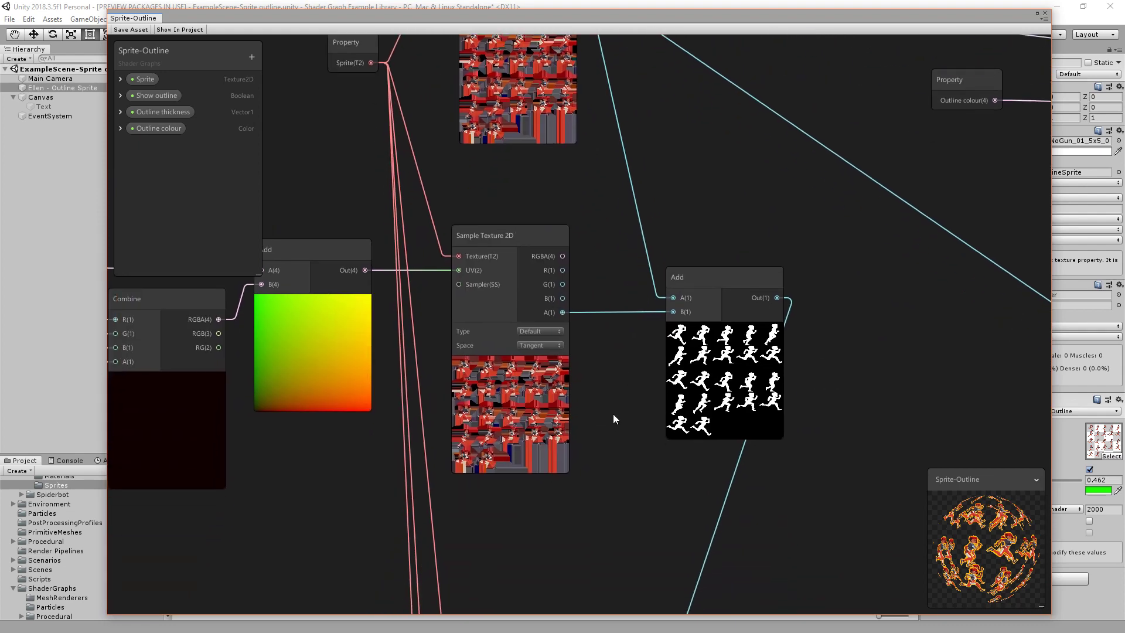
scroll(621, 313, down, 1)
middle_drag(536, 196, 557, 307)
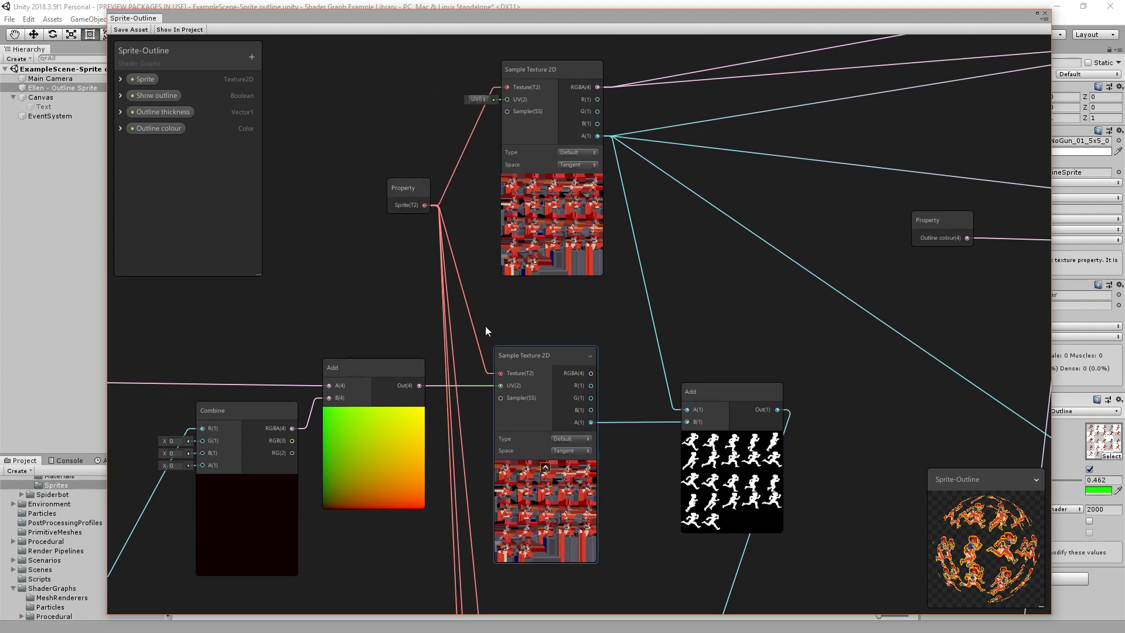
Follow the chain of offset Sample Texture 2D and Add nodes down to the last Add and back up to the first
middle_drag(622, 554, 630, 248)
middle_drag(631, 463, 616, 226)
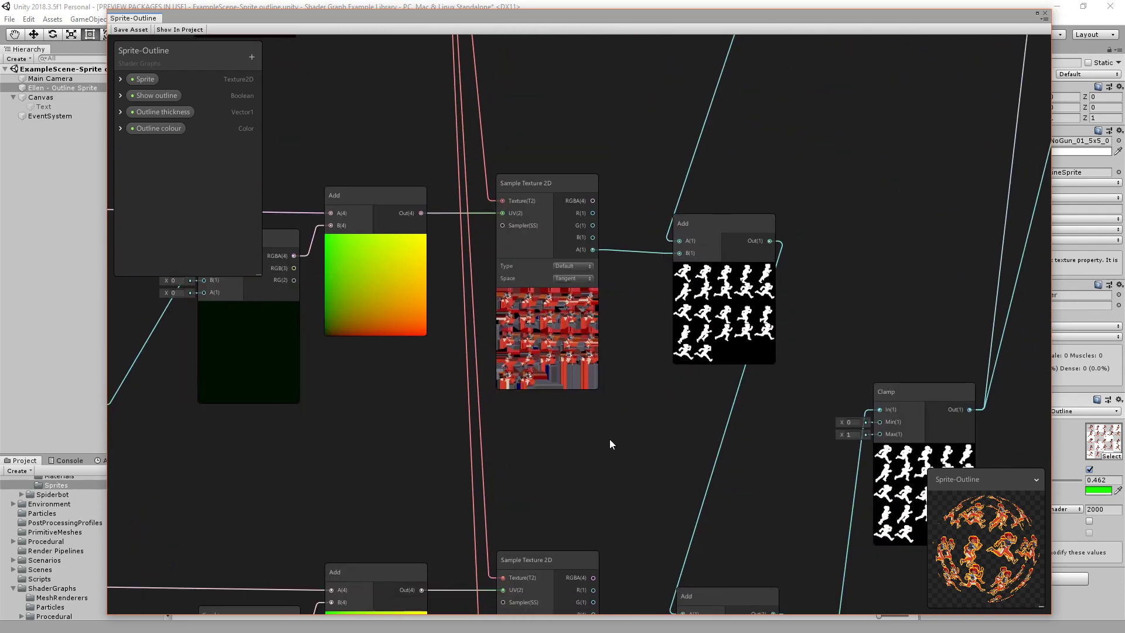
middle_drag(610, 440, 628, 293)
middle_drag(626, 437, 624, 532)
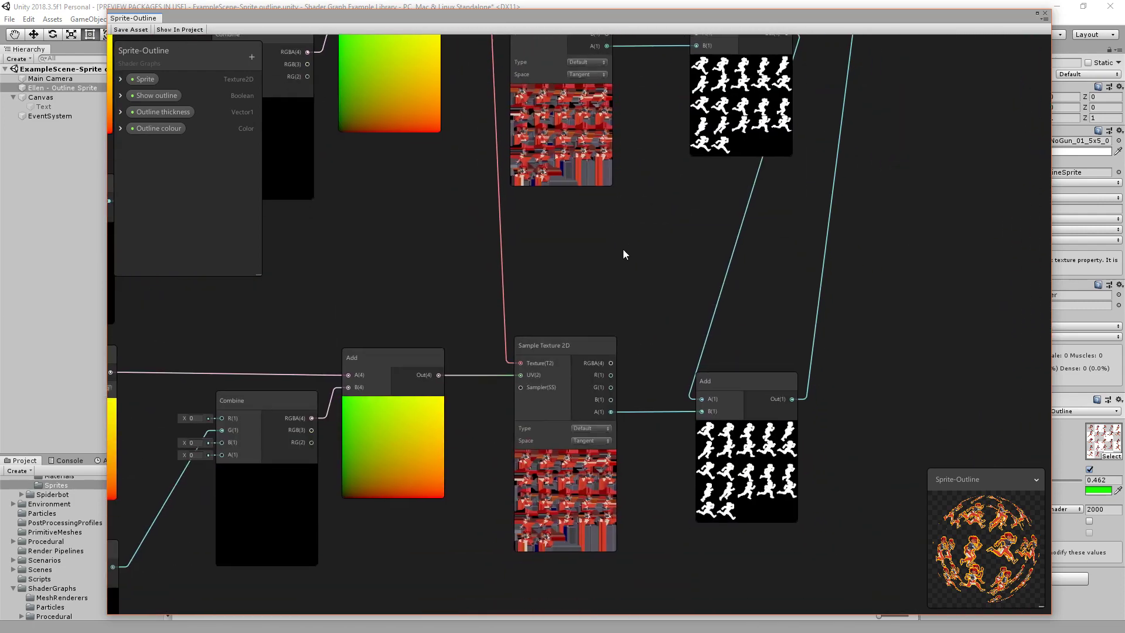
middle_drag(623, 249, 545, 576)
middle_drag(578, 234, 529, 499)
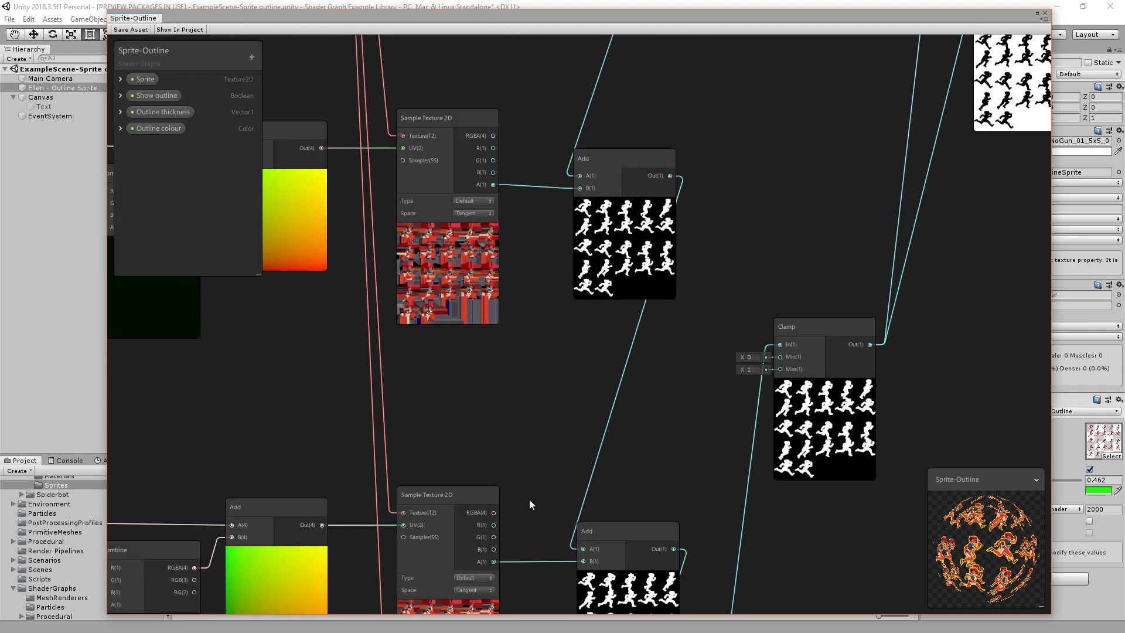
scroll(520, 248, up, 1)
mouse_move(520, 247)
middle_down()
mouse_move(504, 475)
mouse_move(527, 496)
middle_up()
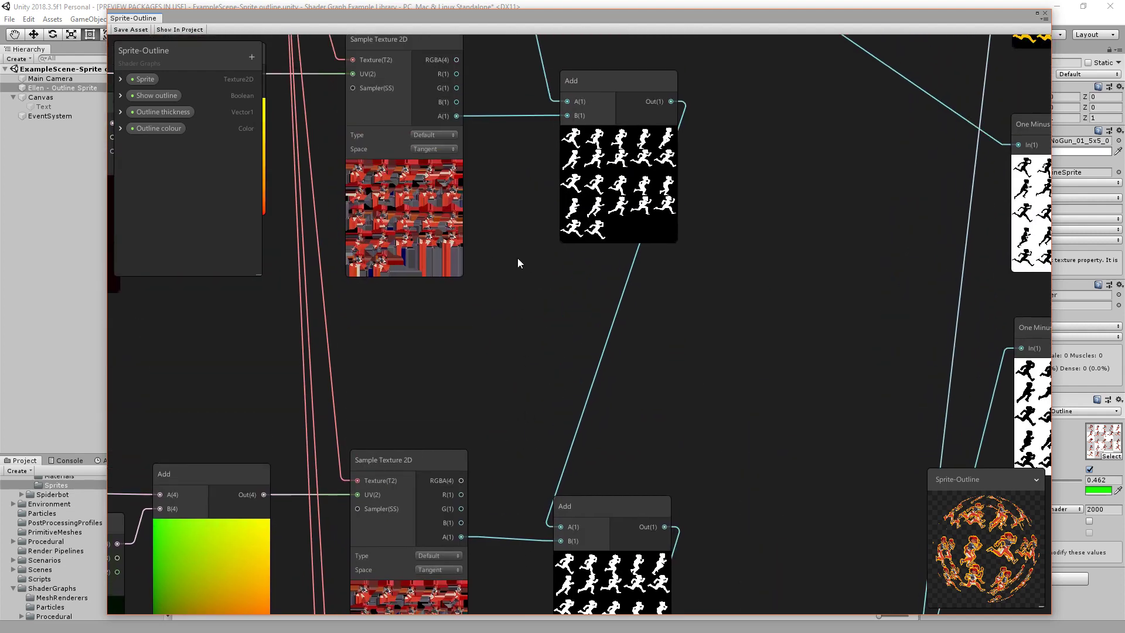
middle_drag(518, 270, 551, 450)
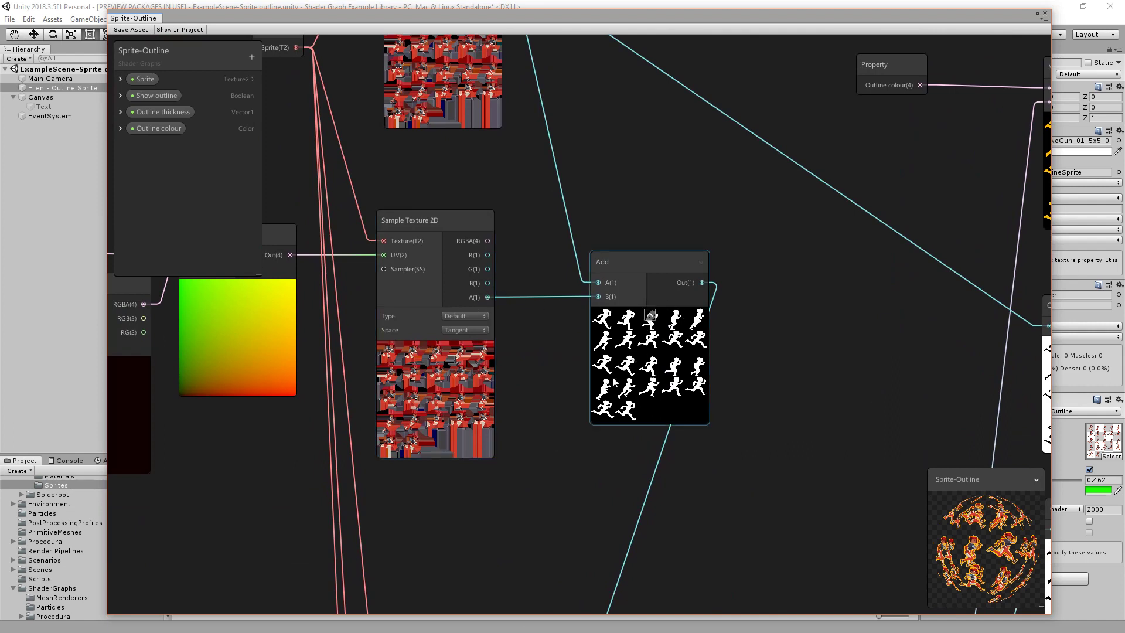
Trace the second Sample Texture 2D's UV input back through the Add, Combine and Multiply nodes to the Outline thickness property
middle_drag(554, 403, 586, 475)
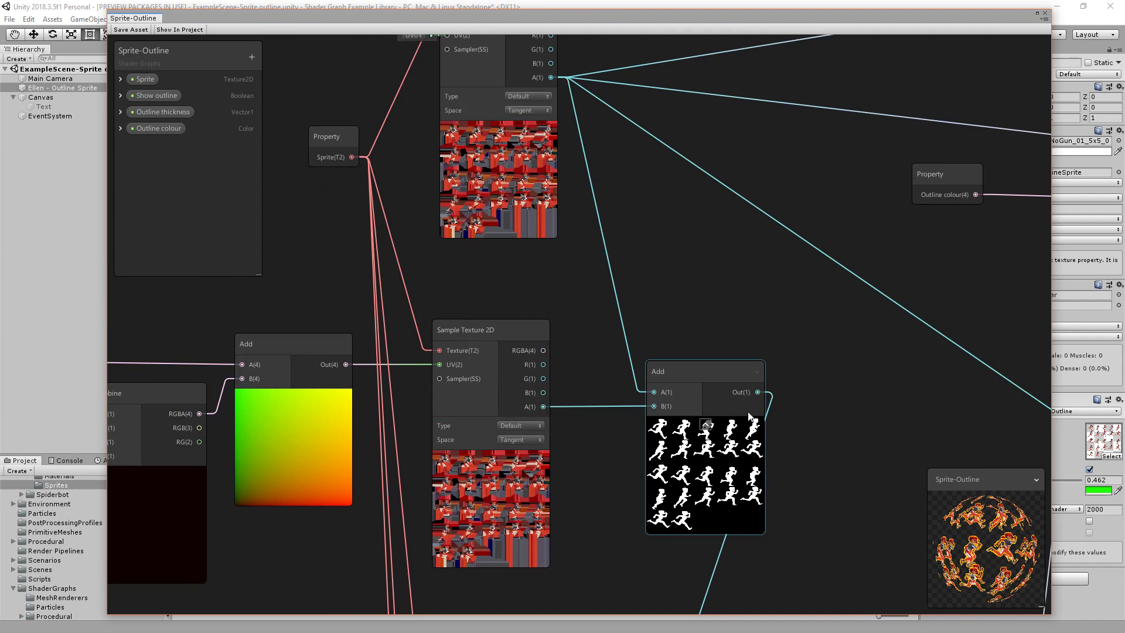
middle_drag(581, 493, 673, 448)
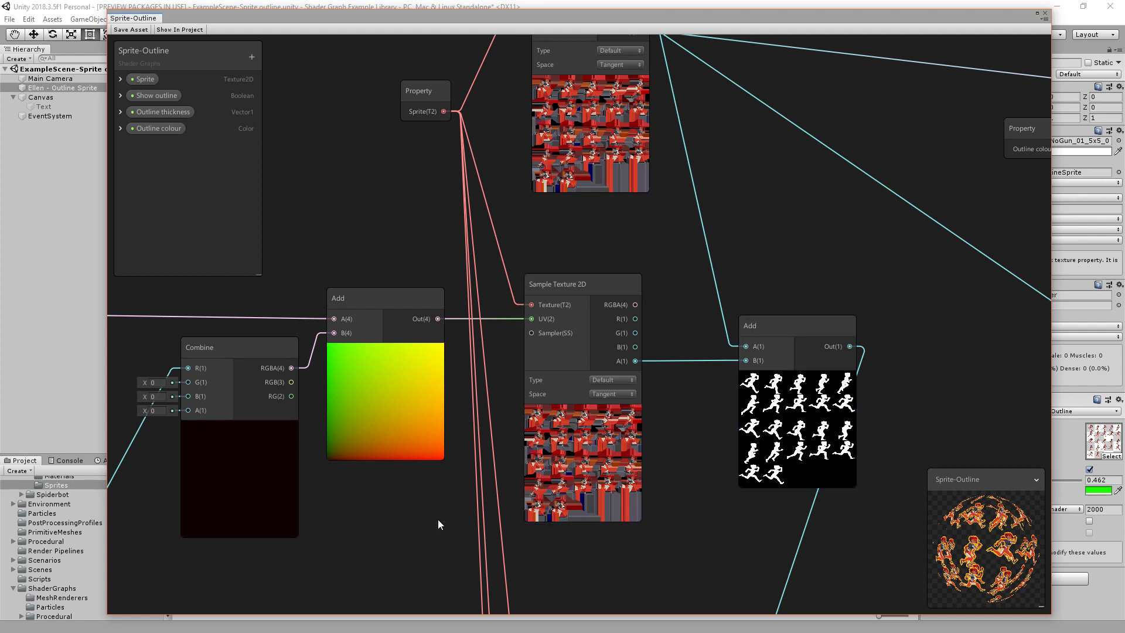
middle_drag(452, 515, 674, 479)
scroll(449, 543, down, 2)
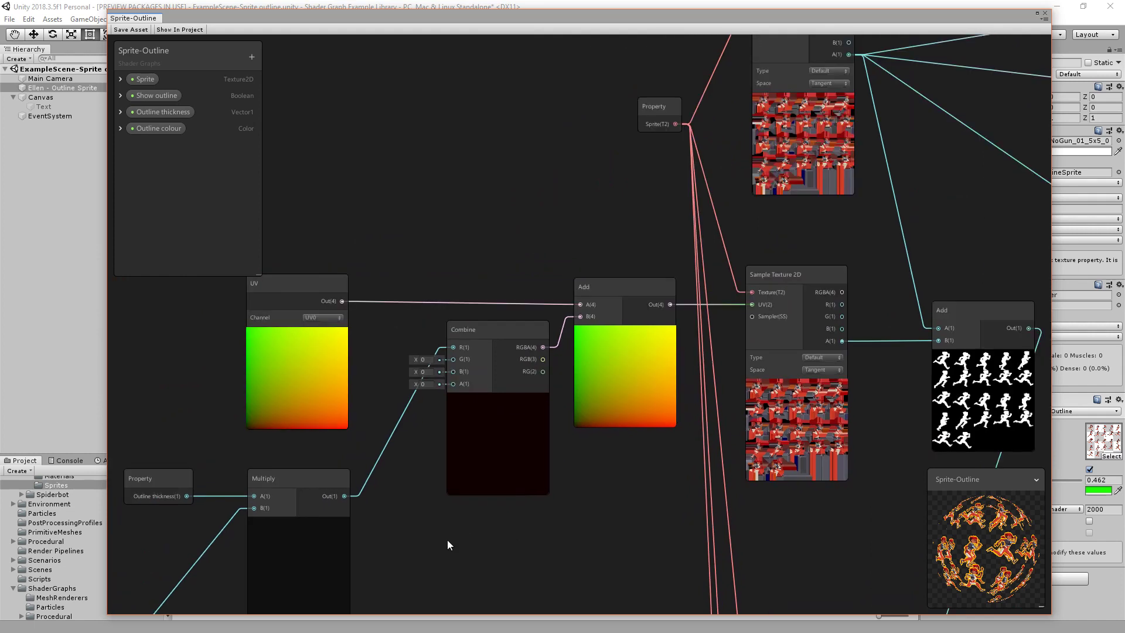
middle_drag(449, 544, 573, 474)
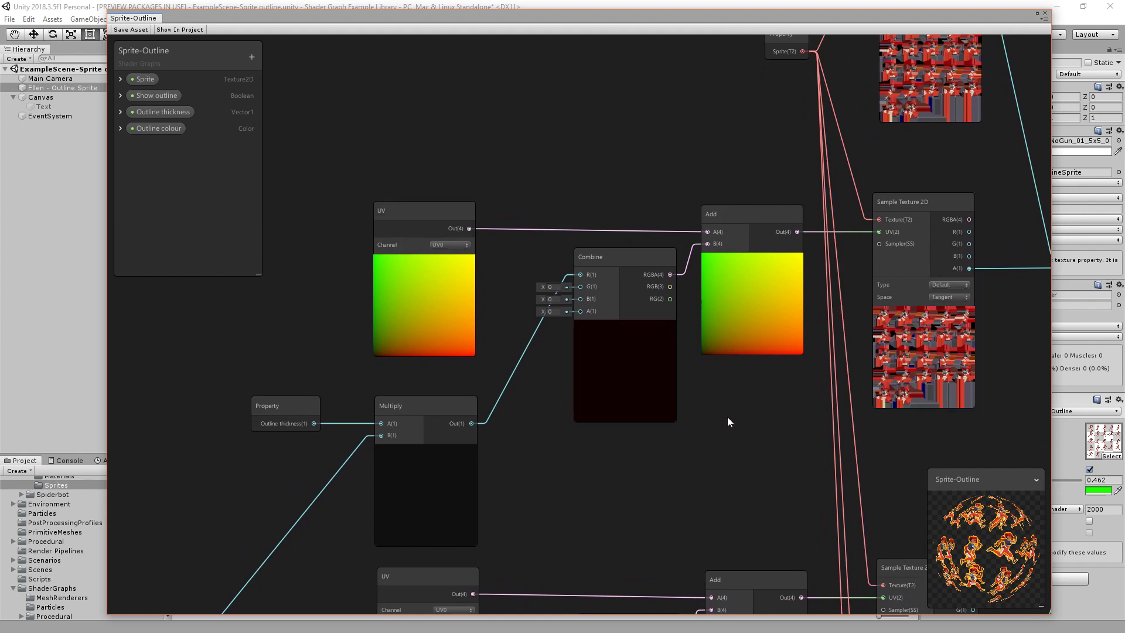
scroll(750, 417, up, 1)
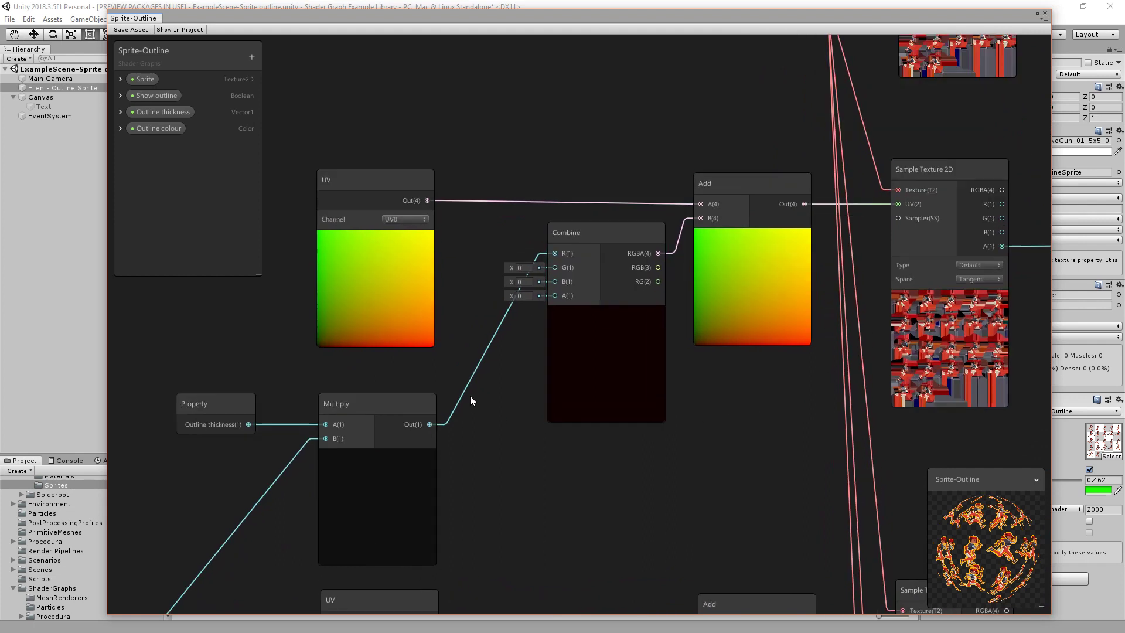
Trace the Multiply node's inputs back to the Outline thickness property and the Vector 1 node, and expand the Outline thickness property's settings
middle_drag(519, 418, 562, 457)
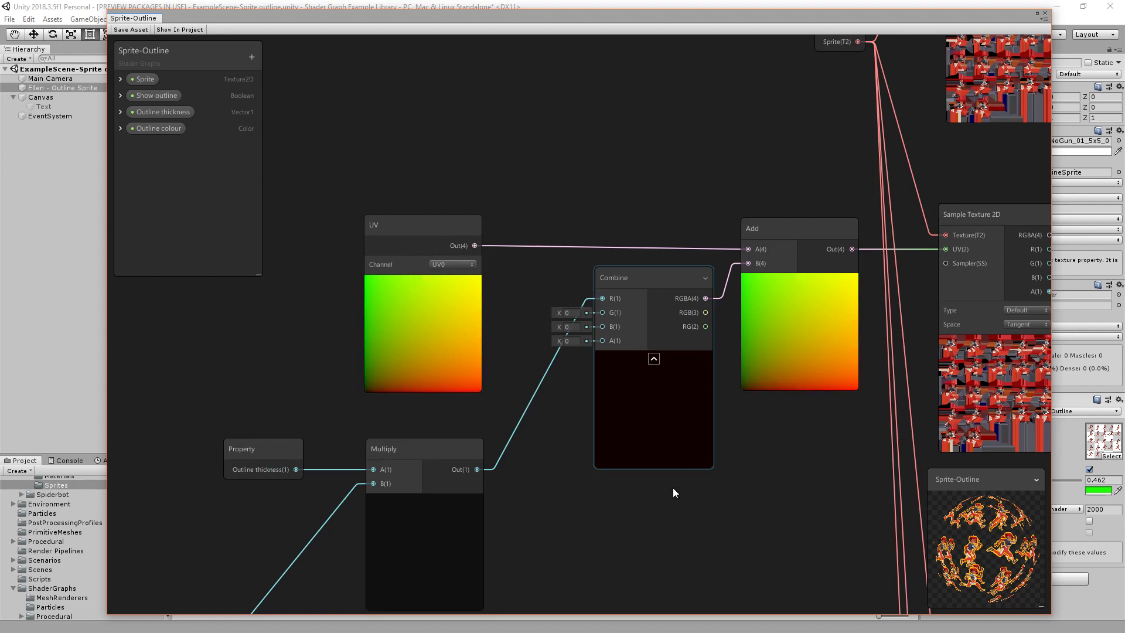
middle_drag(595, 542, 690, 393)
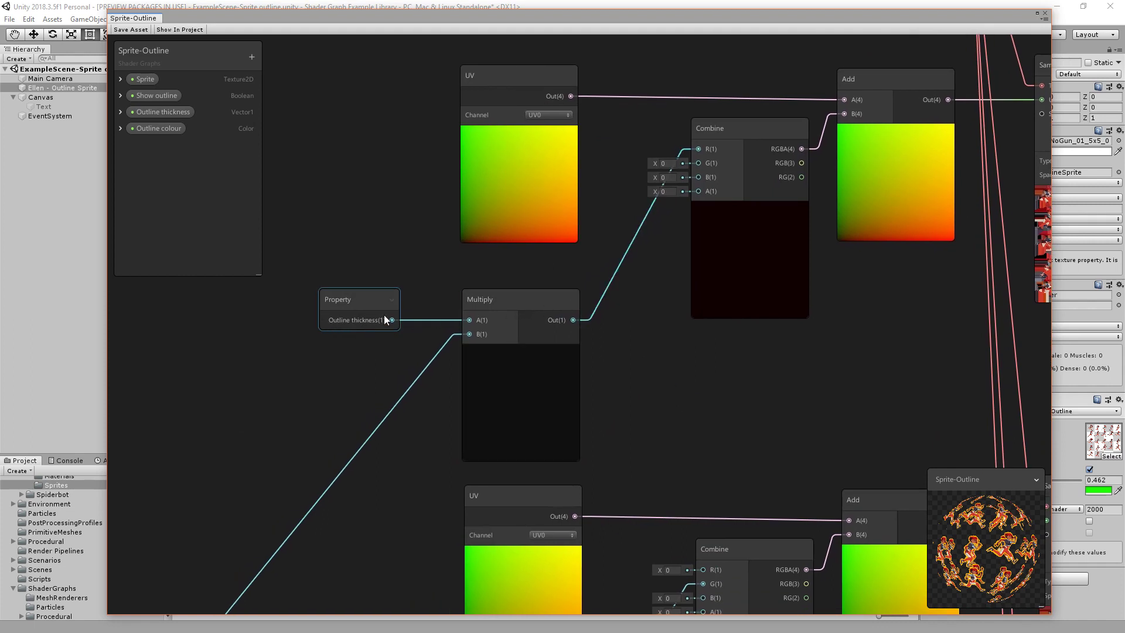
middle_drag(302, 481, 681, 98)
middle_drag(360, 533, 449, 381)
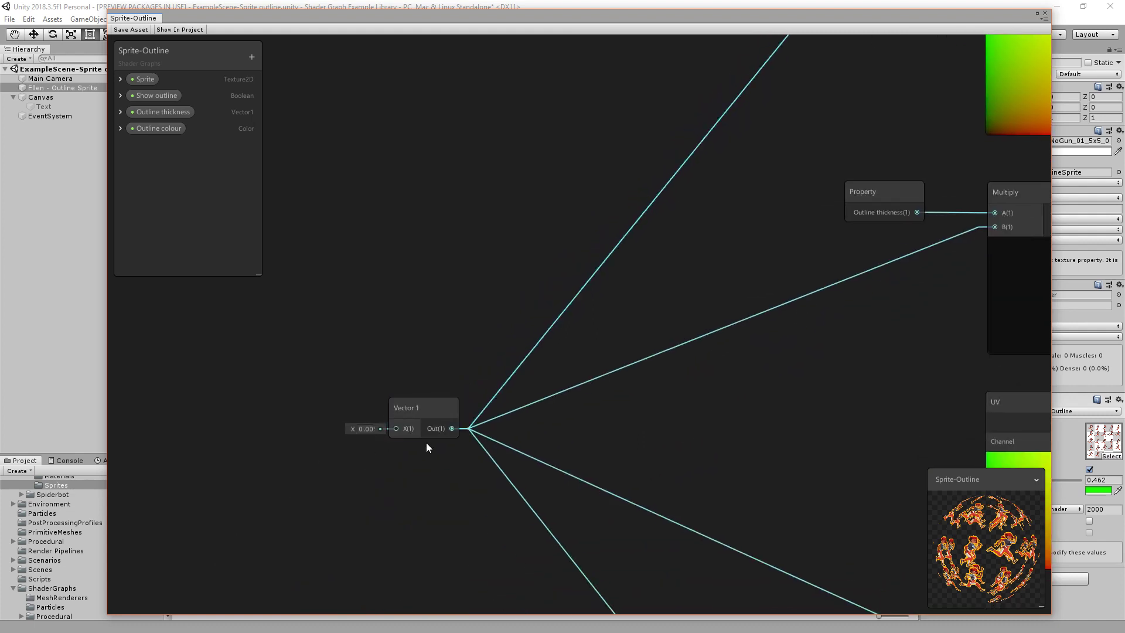
click(366, 429)
click(120, 112)
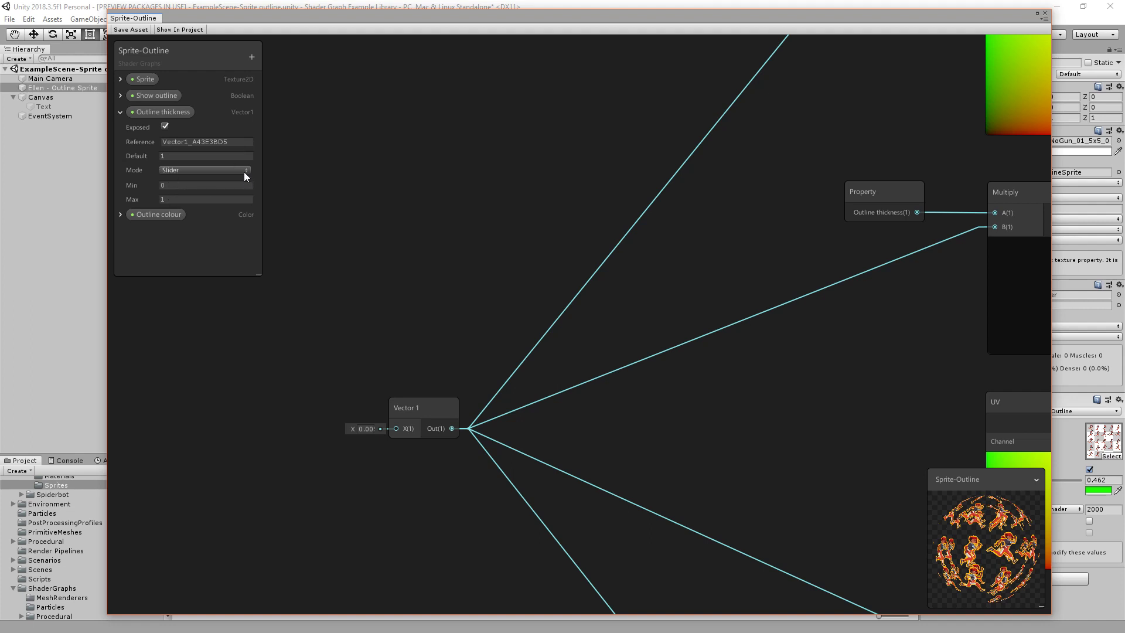
Follow the Vector 1 output through Multiply, Combine and Add into the second Sample Texture 2D and its alpha's Add node
middle_drag(785, 391, 658, 470)
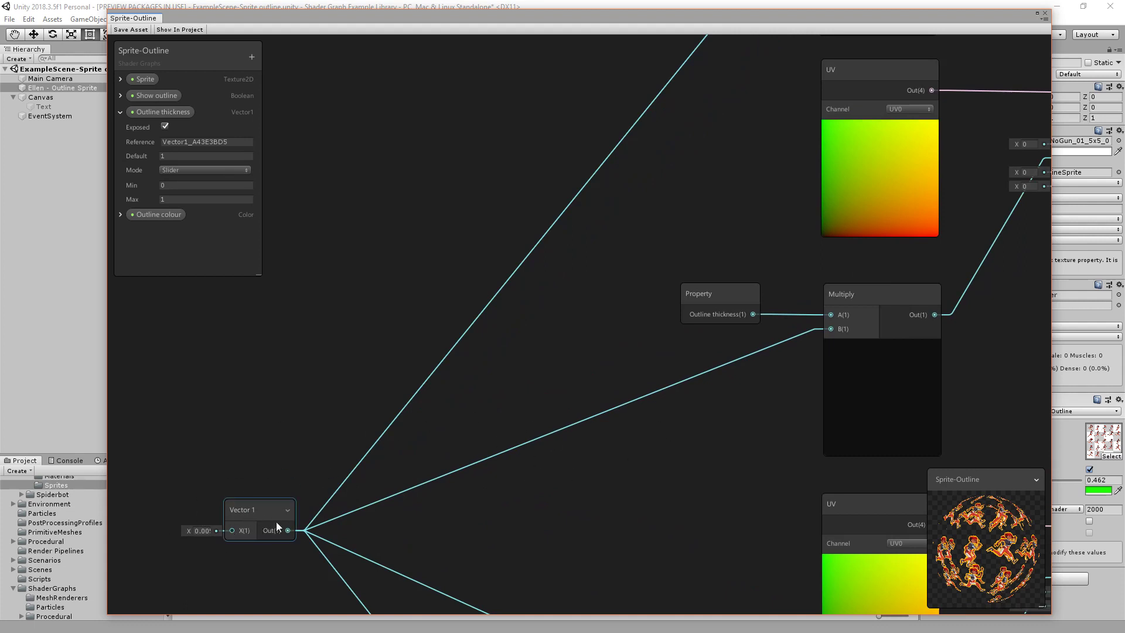
middle_drag(754, 400, 574, 525)
scroll(544, 289, down, 1)
middle_drag(544, 289, 393, 482)
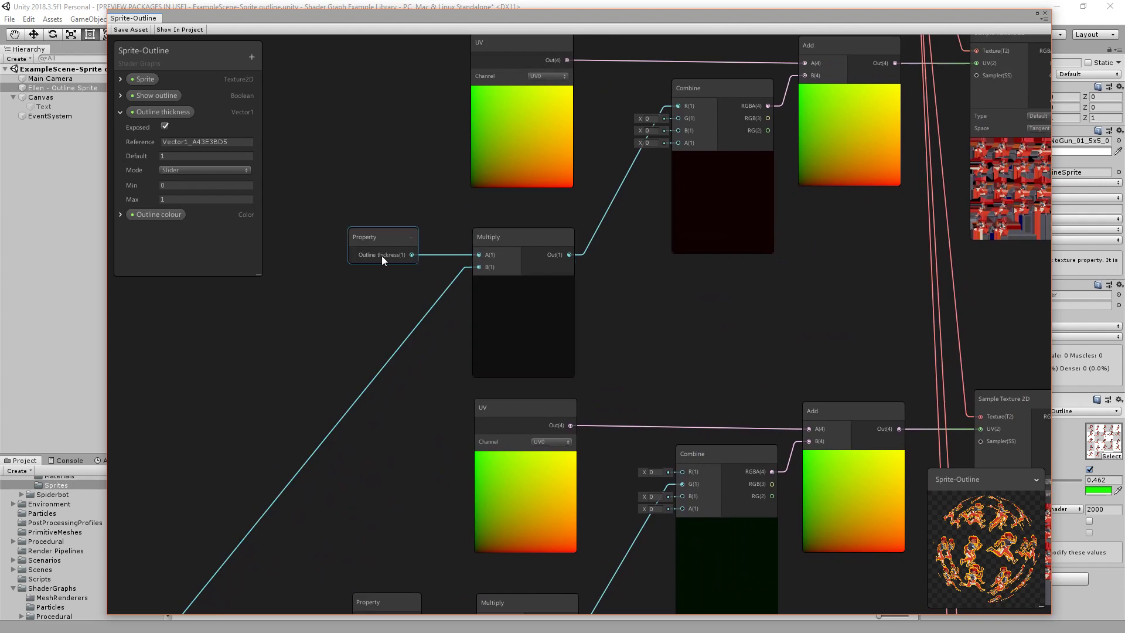
scroll(382, 255, up, 1)
middle_drag(634, 340, 410, 493)
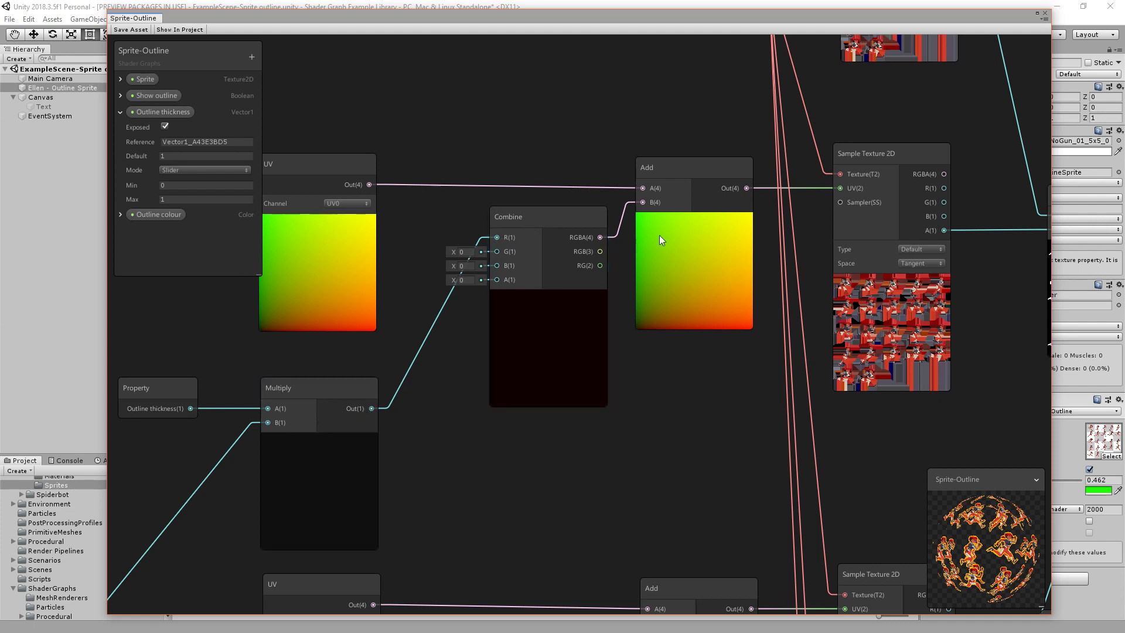
middle_drag(697, 442, 331, 486)
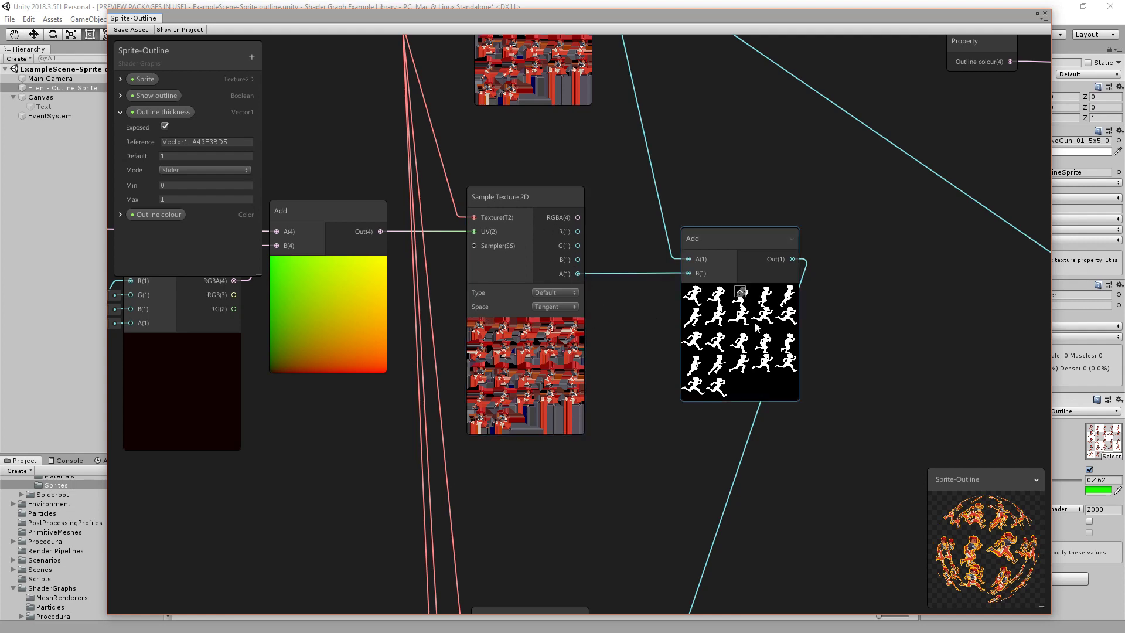
middle_drag(843, 333, 766, 421)
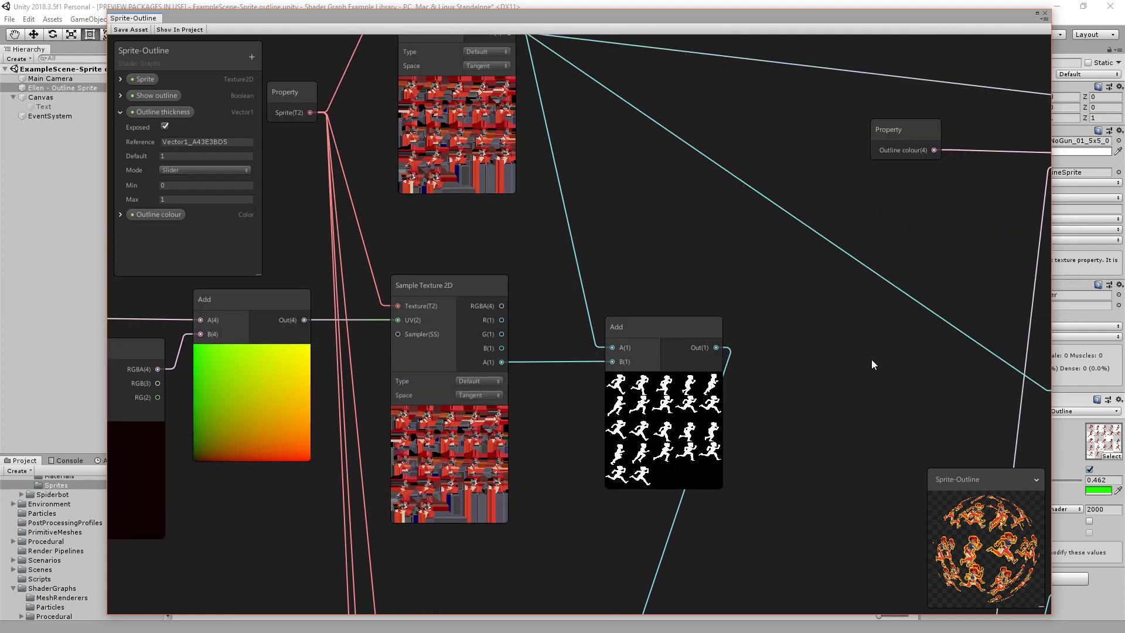
Connect the first alpha Add node's output to the lower One Minus node that feeds the Branch
scroll(821, 423, down, 4)
middle_drag(838, 420, 440, 402)
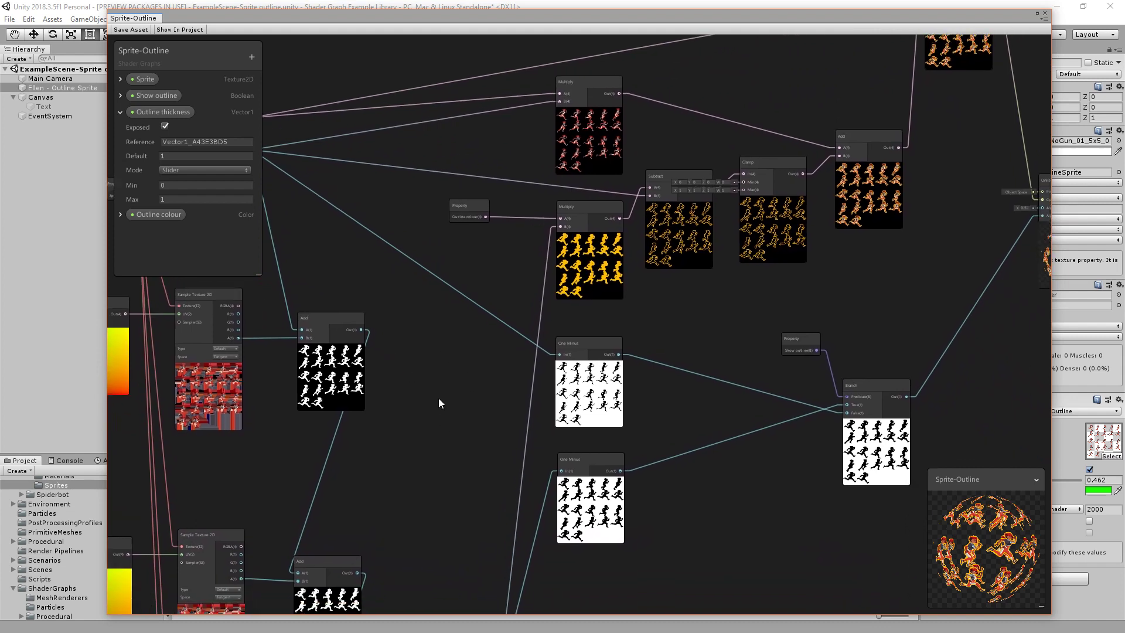
drag(405, 357, 564, 474)
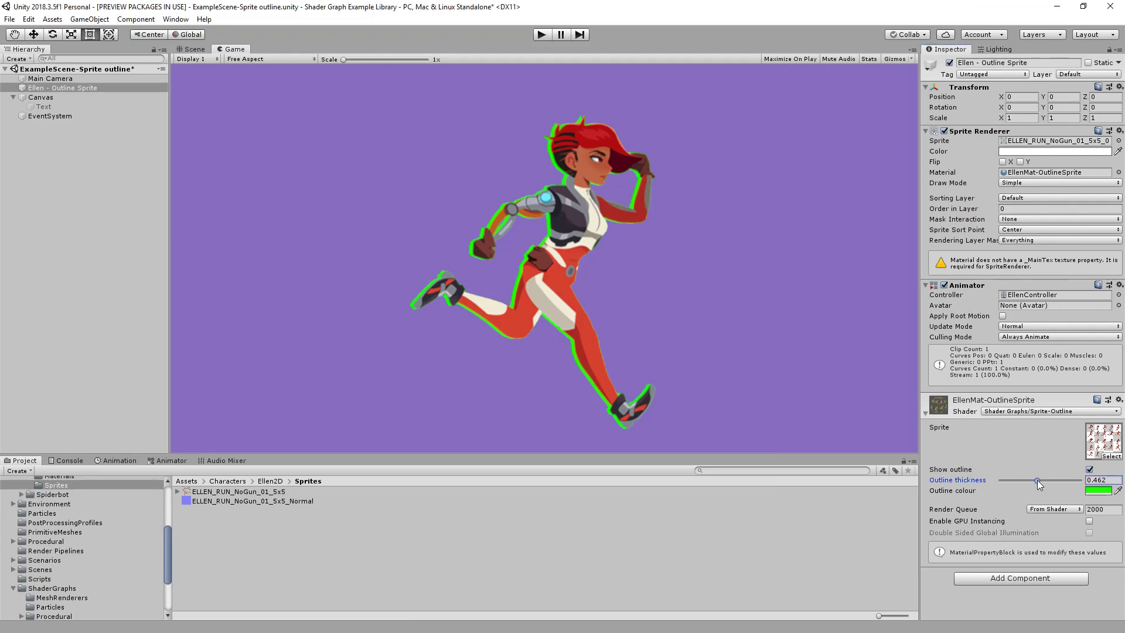
Vary the Outline thickness on Ellen's EllenMat-OutlineSprite material, raising it to 0.973 and settling on 0.277
drag(1037, 479, 987, 490)
drag(998, 493, 1109, 480)
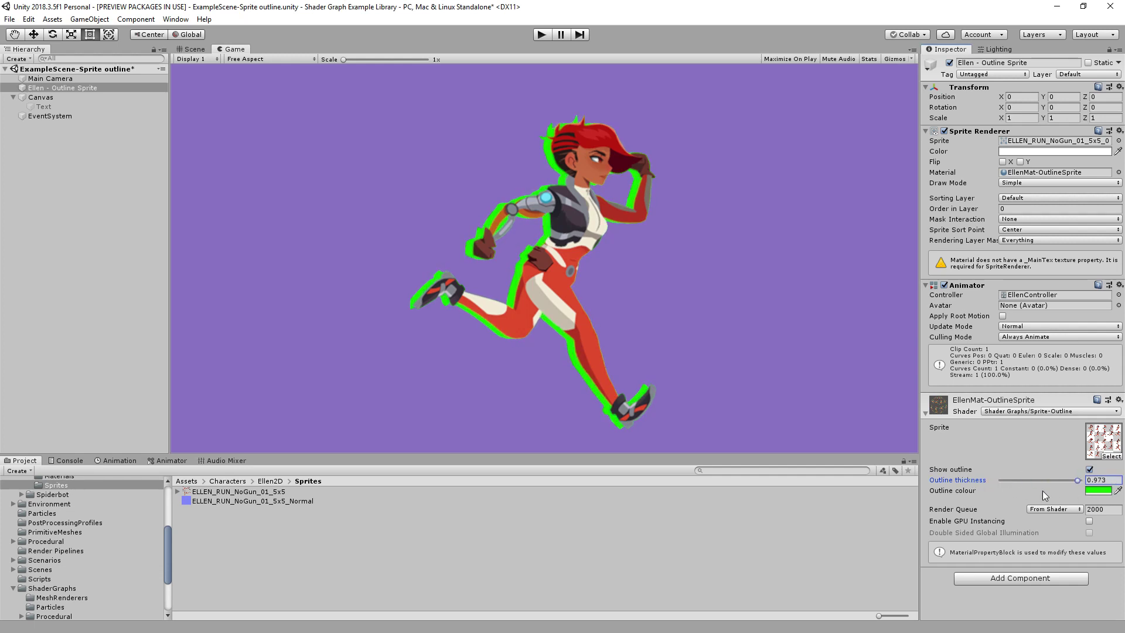
mouse_move(1043, 491)
mouse_down()
mouse_move(968, 498)
mouse_move(1022, 497)
mouse_up()
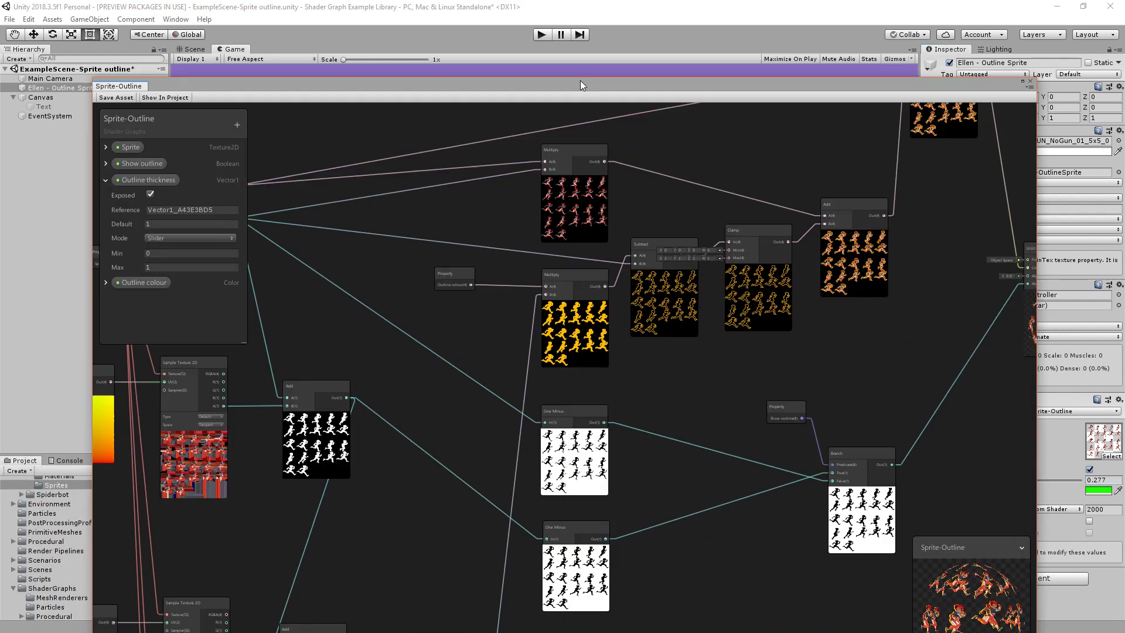
Bring the Sprite-Outline graph back over the scene and examine the offset branch where Outline thickness feeds the Combine node's G input
drag(580, 80, 586, 14)
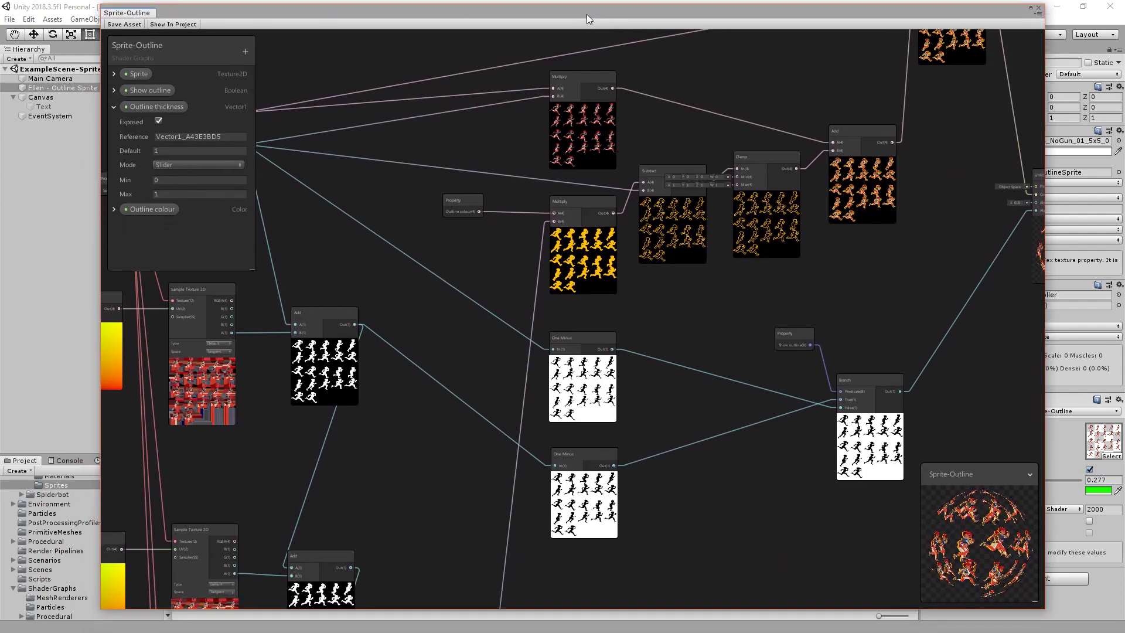
middle_drag(370, 437, 440, 296)
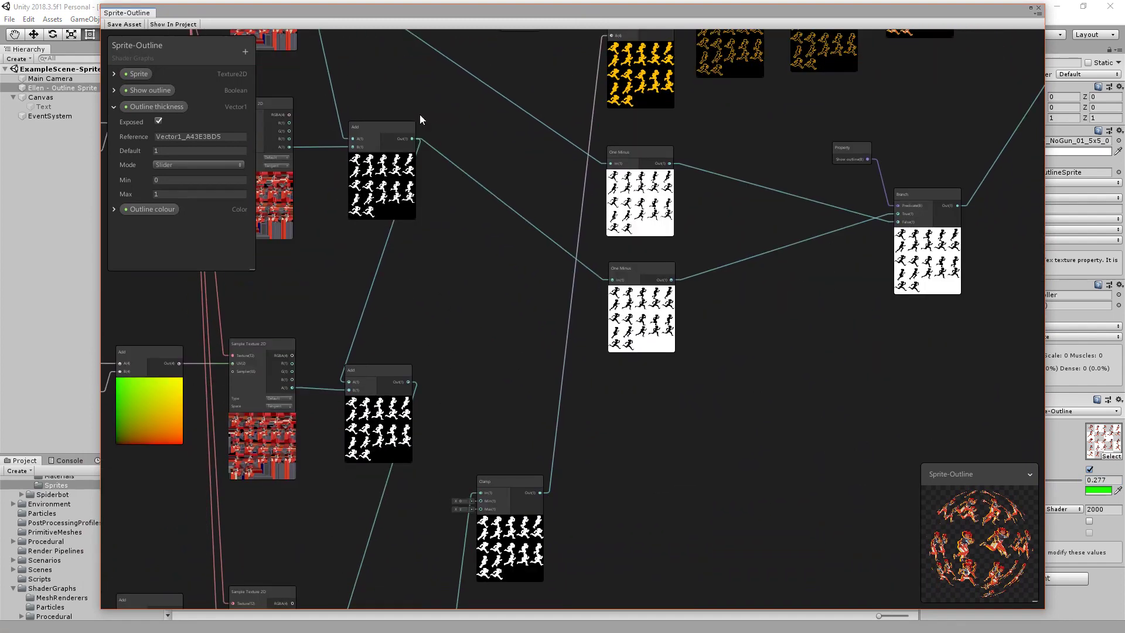
scroll(454, 363, down, 3)
middle_drag(537, 419, 666, 244)
middle_drag(554, 491, 761, 386)
scroll(491, 205, up, 5)
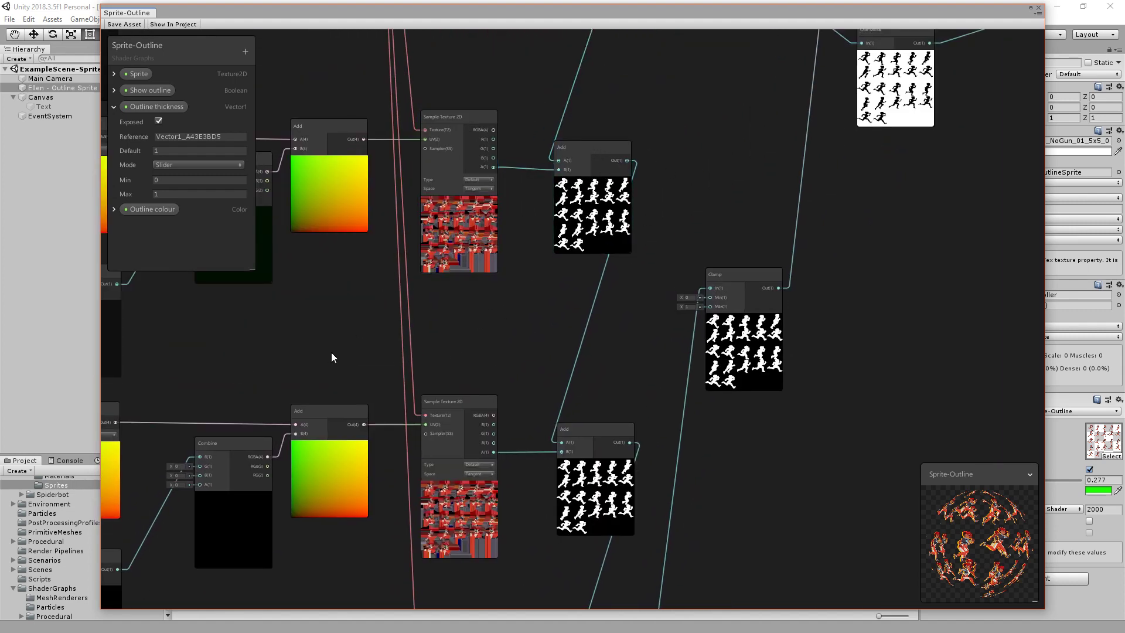
middle_drag(332, 355, 725, 384)
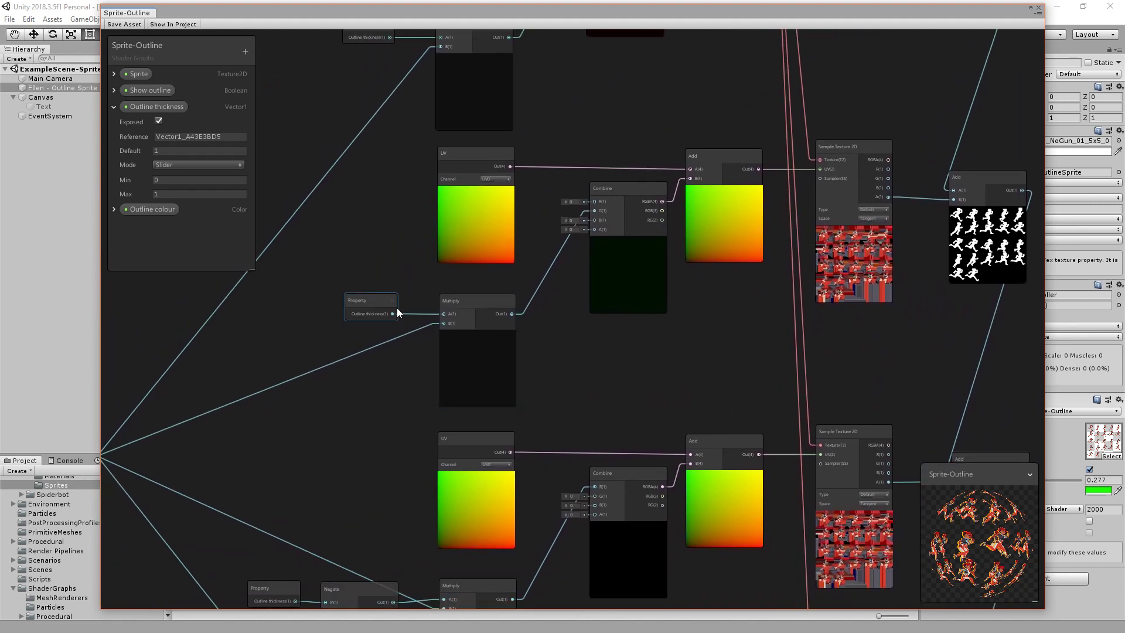
scroll(396, 308, up, 3)
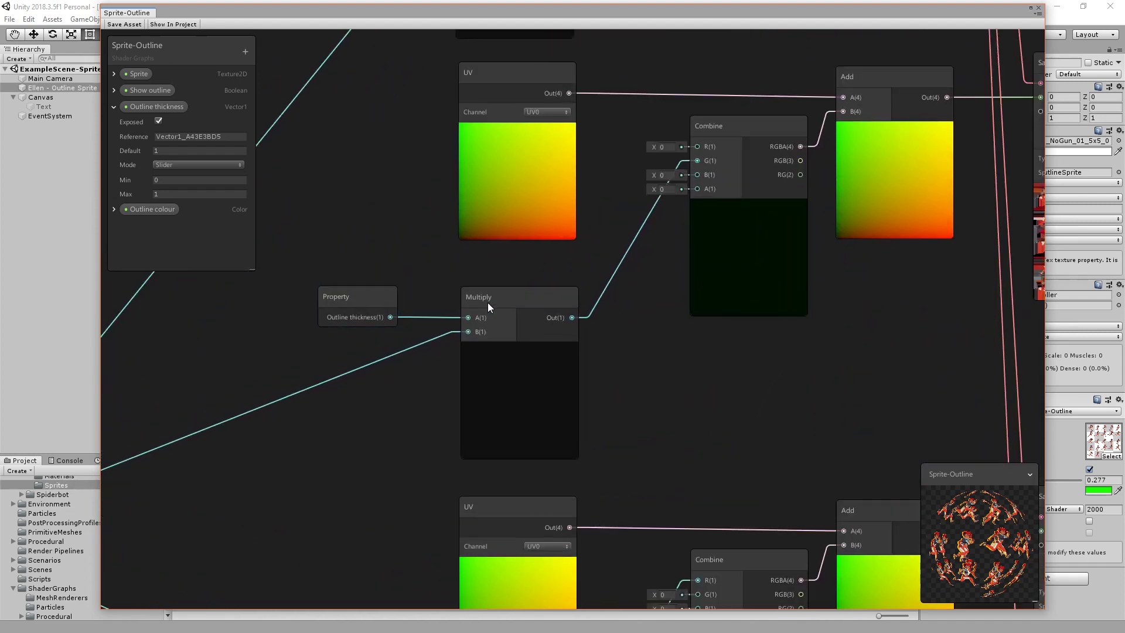
middle_drag(617, 336, 516, 393)
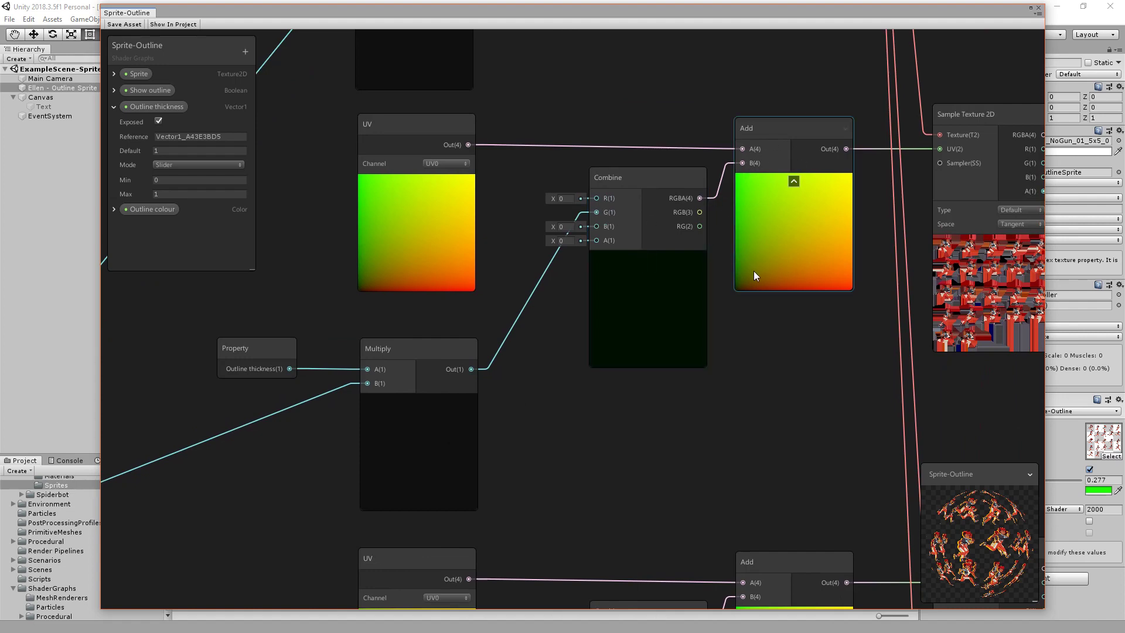
Examine the two offset branches where the negated Outline thickness passes through Multiply into the Combine nodes' R and G inputs
middle_drag(584, 376, 577, 361)
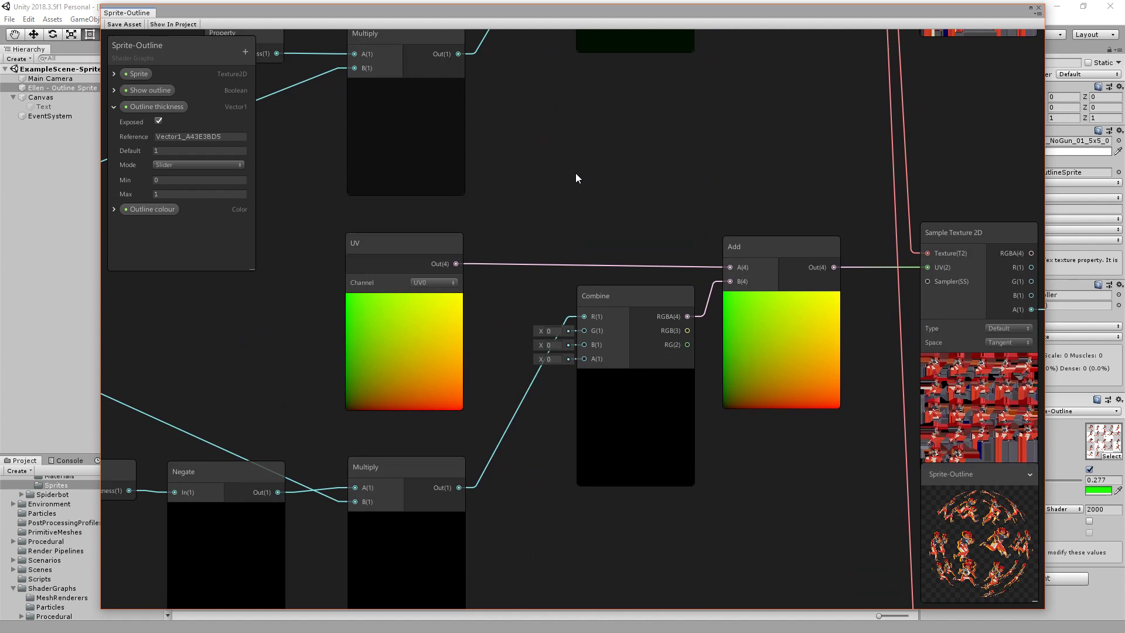
middle_drag(512, 463, 547, 443)
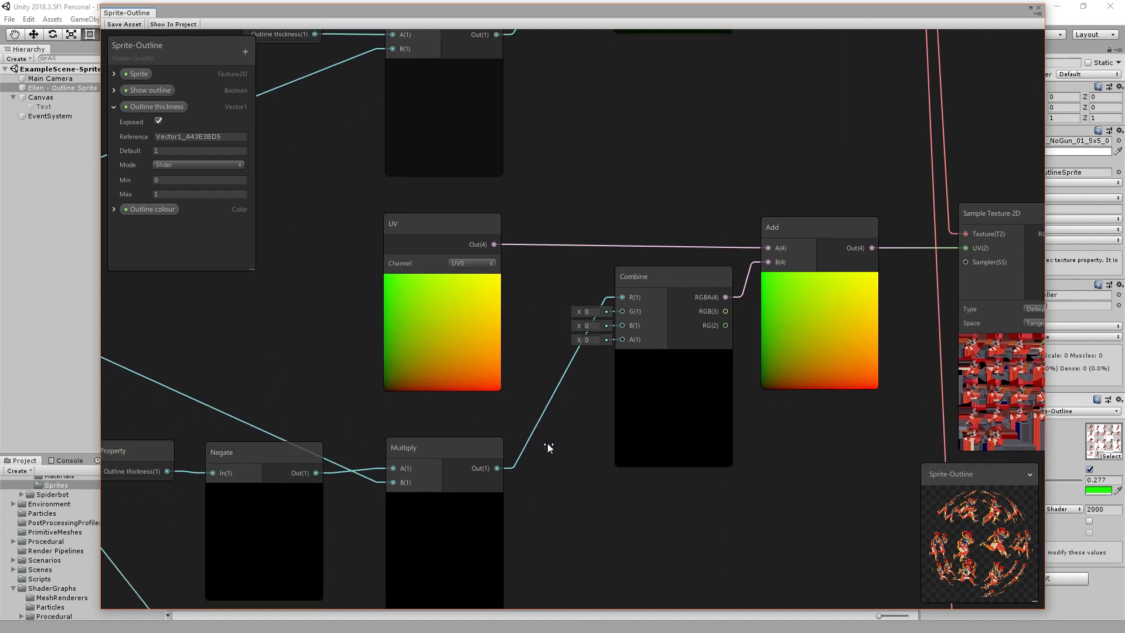
middle_drag(543, 501, 641, 461)
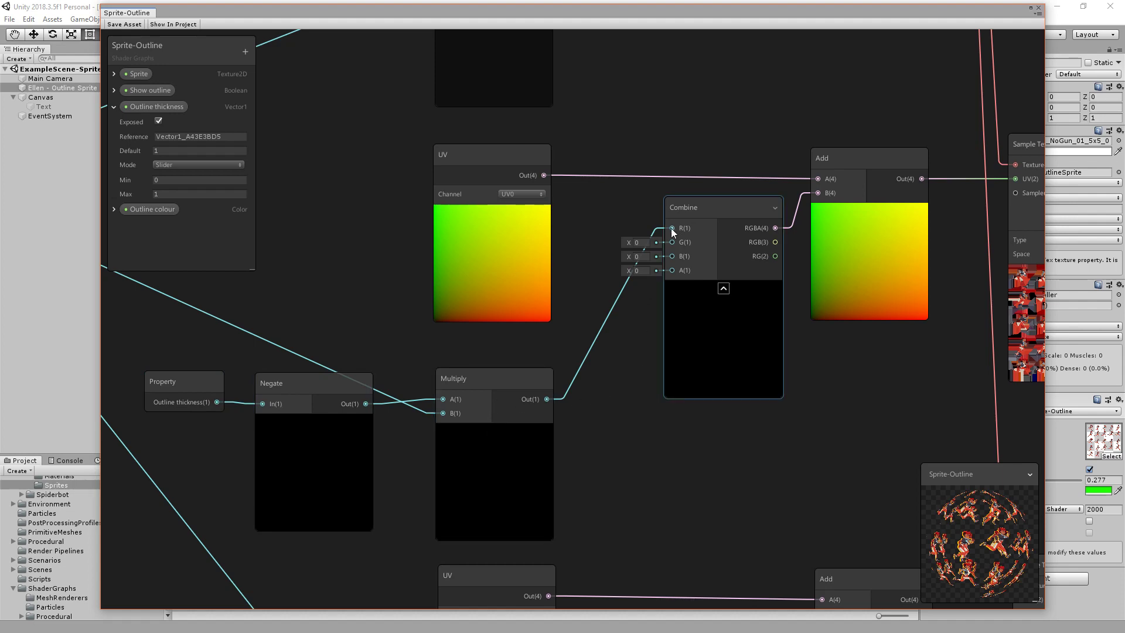
middle_drag(724, 524, 666, 133)
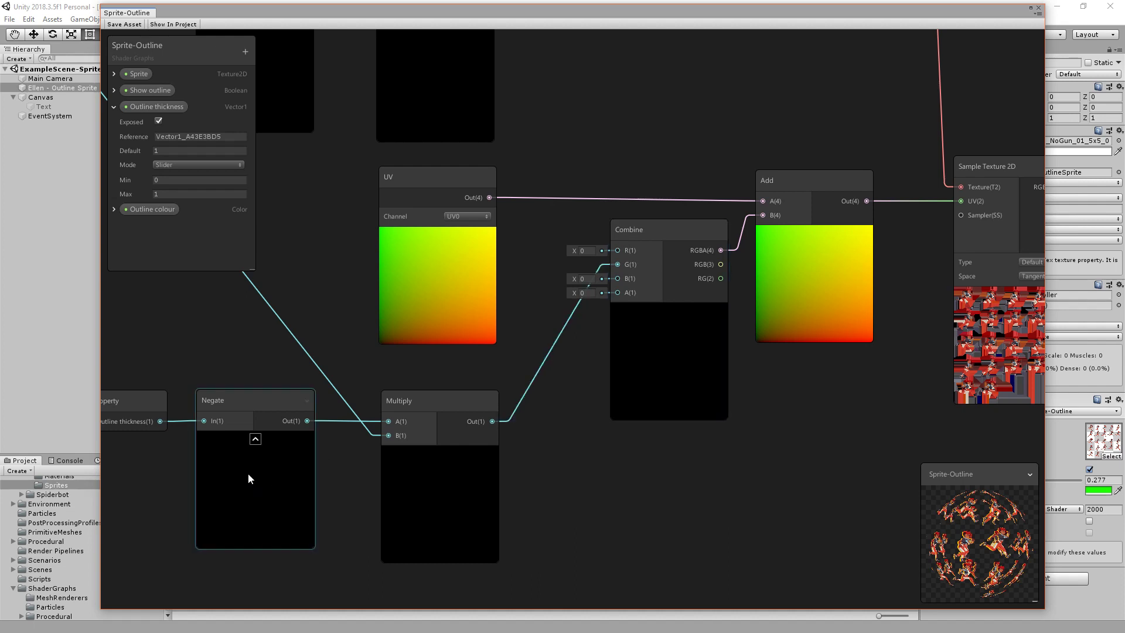
middle_drag(140, 473, 303, 450)
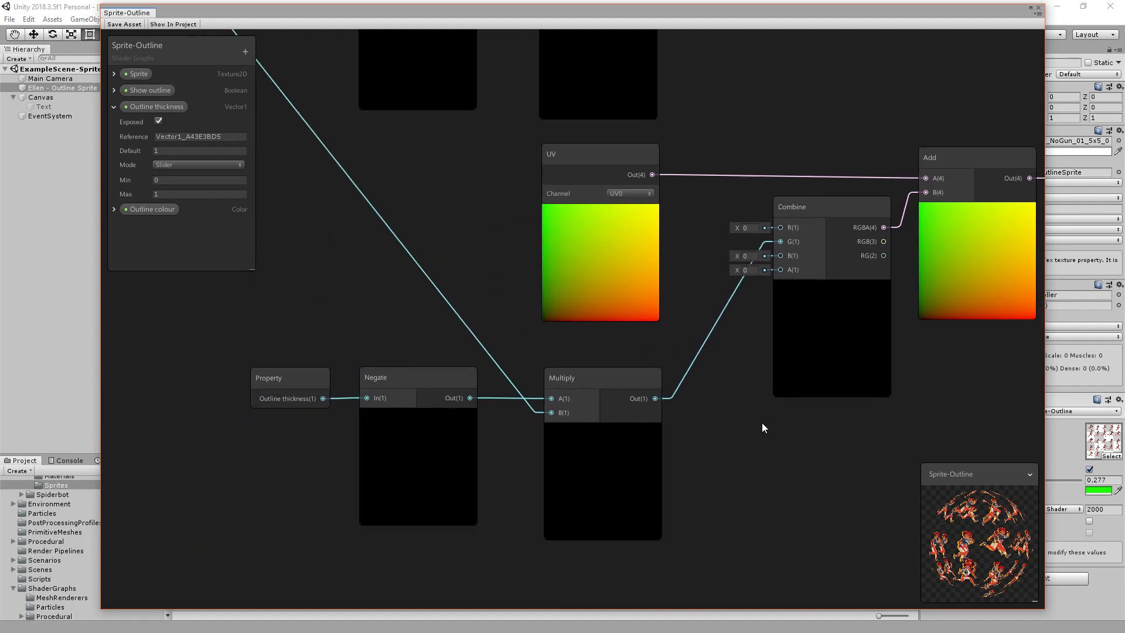
middle_drag(707, 440, 479, 503)
click(558, 375)
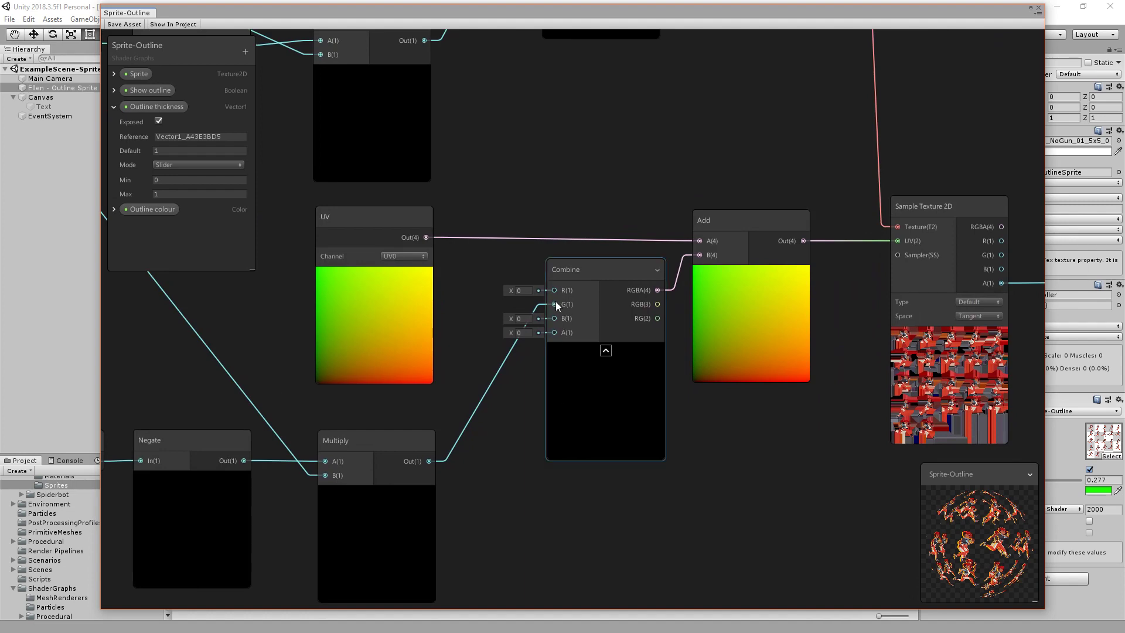
Follow the last Sample Texture 2D's alpha into the final Add node, and survey the graph back up to the Sprite property
middle_drag(753, 452, 475, 501)
middle_drag(778, 207, 496, 247)
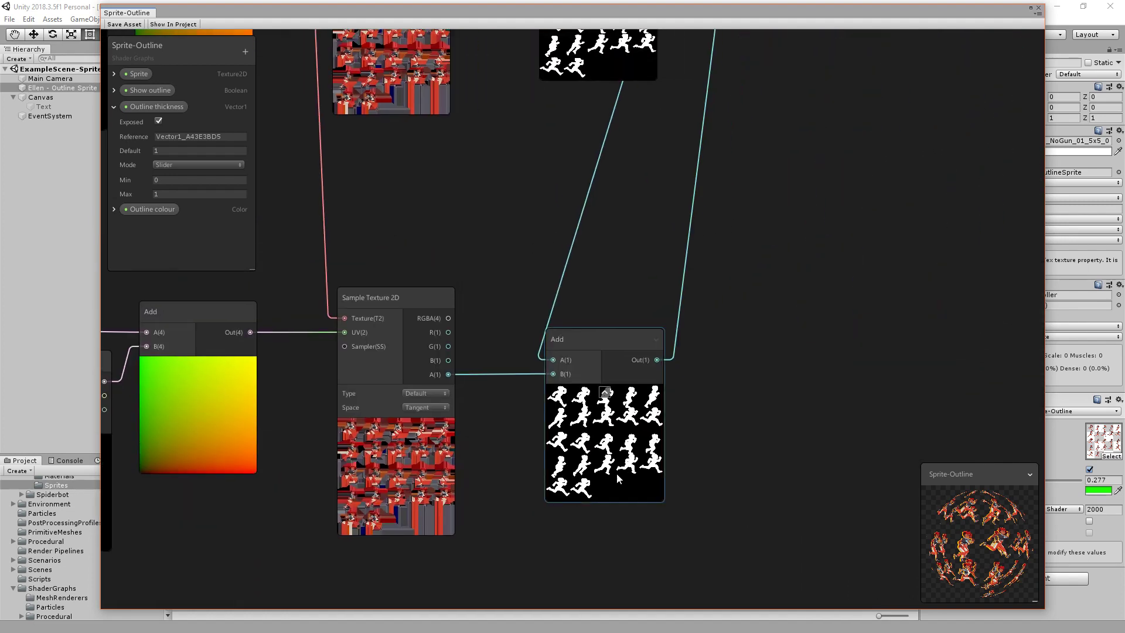
middle_drag(879, 193, 809, 389)
scroll(615, 307, down, 3)
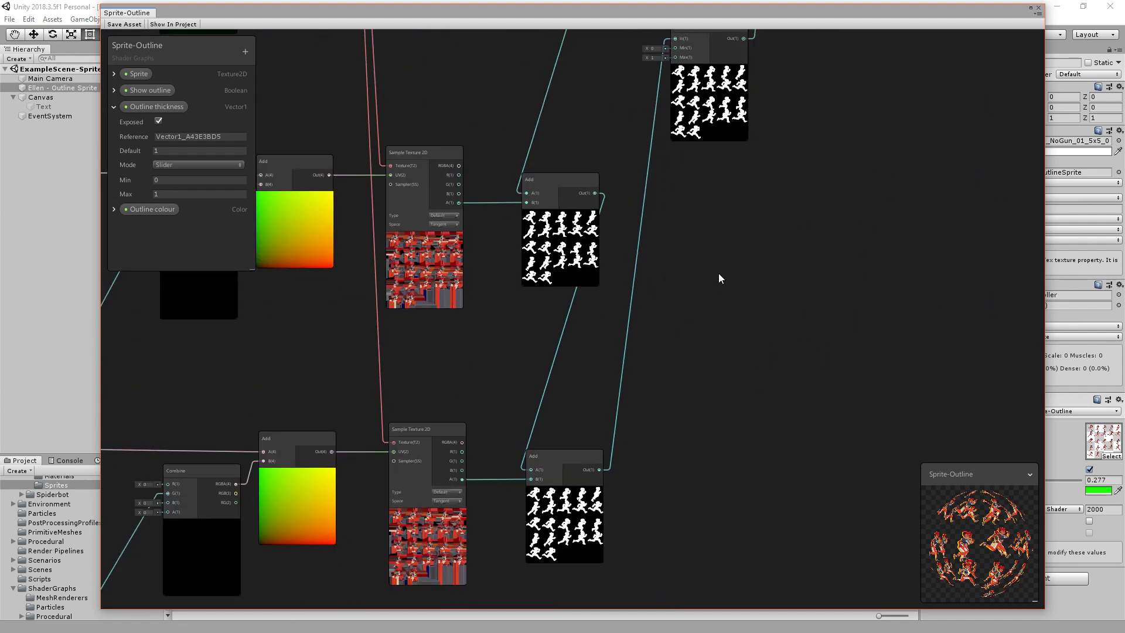
middle_drag(711, 310, 661, 525)
scroll(578, 190, down, 2)
middle_drag(582, 236, 559, 363)
middle_drag(576, 298, 568, 344)
middle_drag(586, 213, 636, 392)
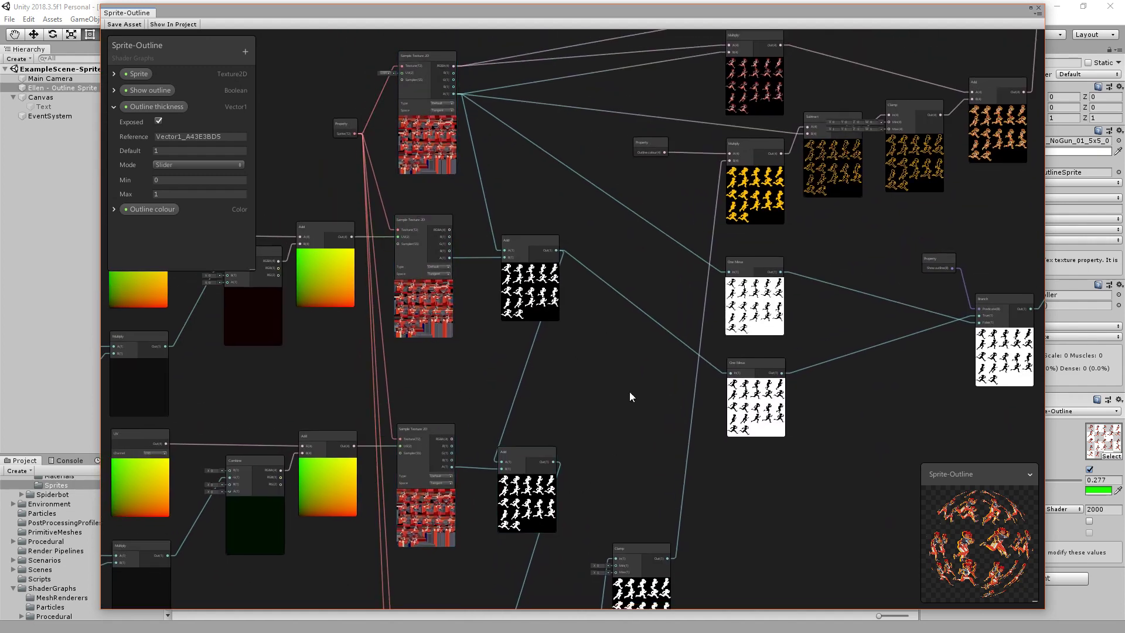
Trace the Add chain down to its last node and into the Clamp, and inspect the Clamp's range and the first Add's One Minus link
middle_drag(628, 395, 667, 185)
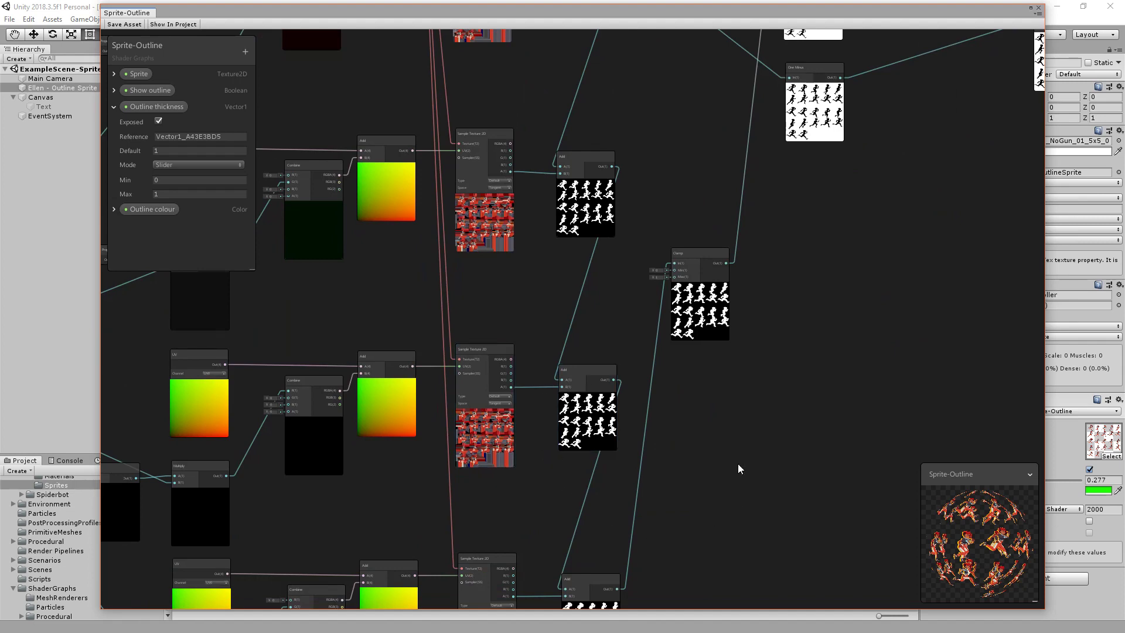
middle_drag(738, 464, 739, 341)
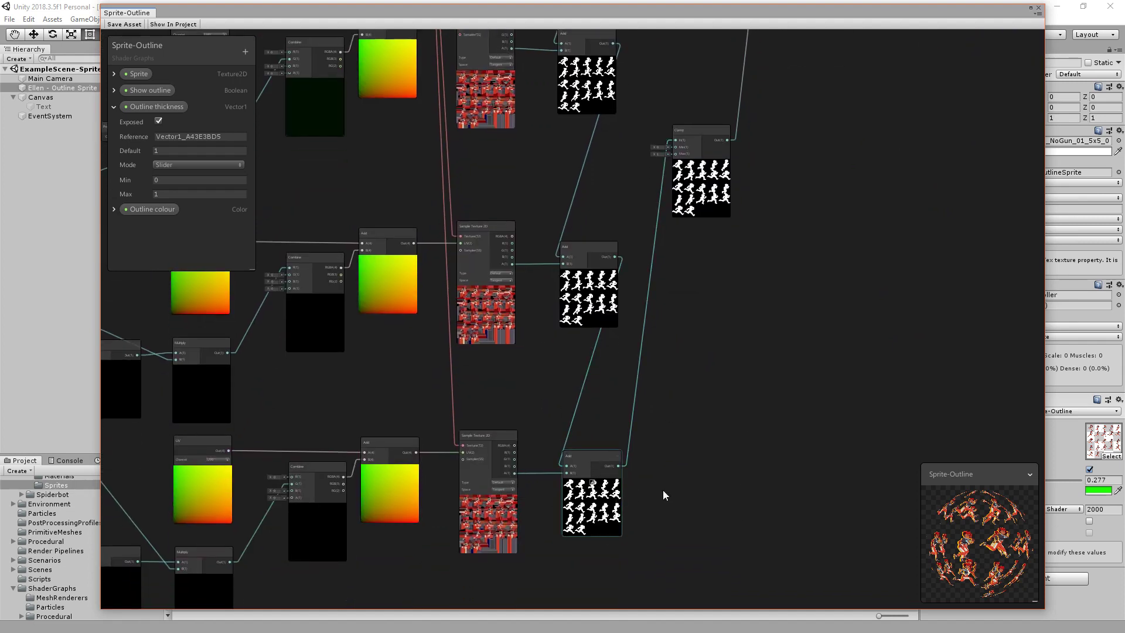
middle_drag(680, 370, 597, 490)
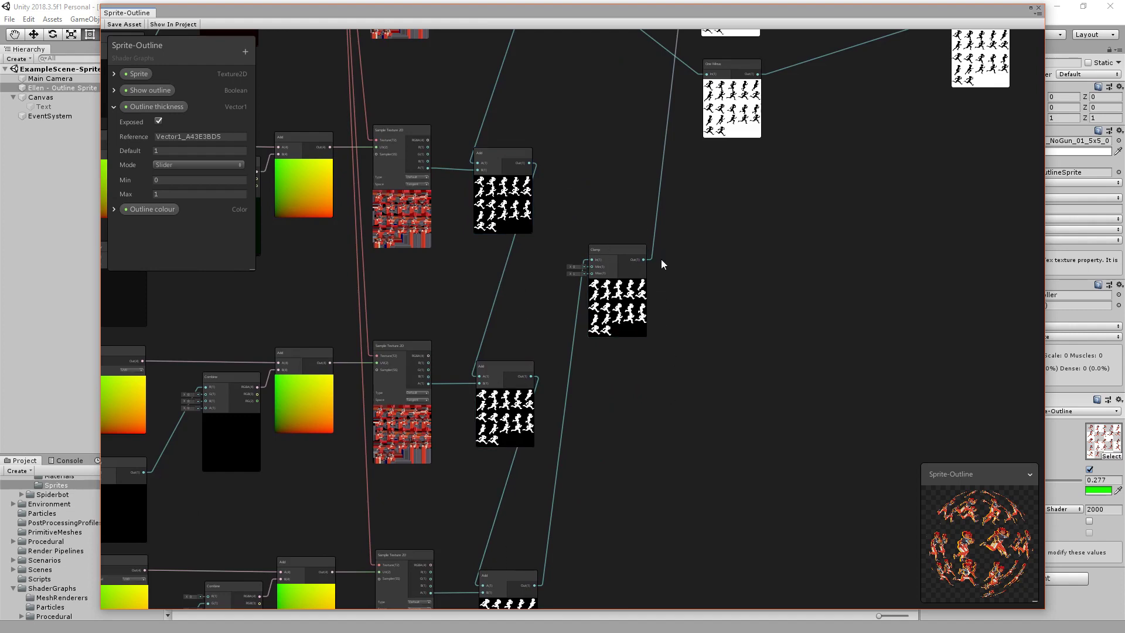
middle_drag(726, 323, 749, 443)
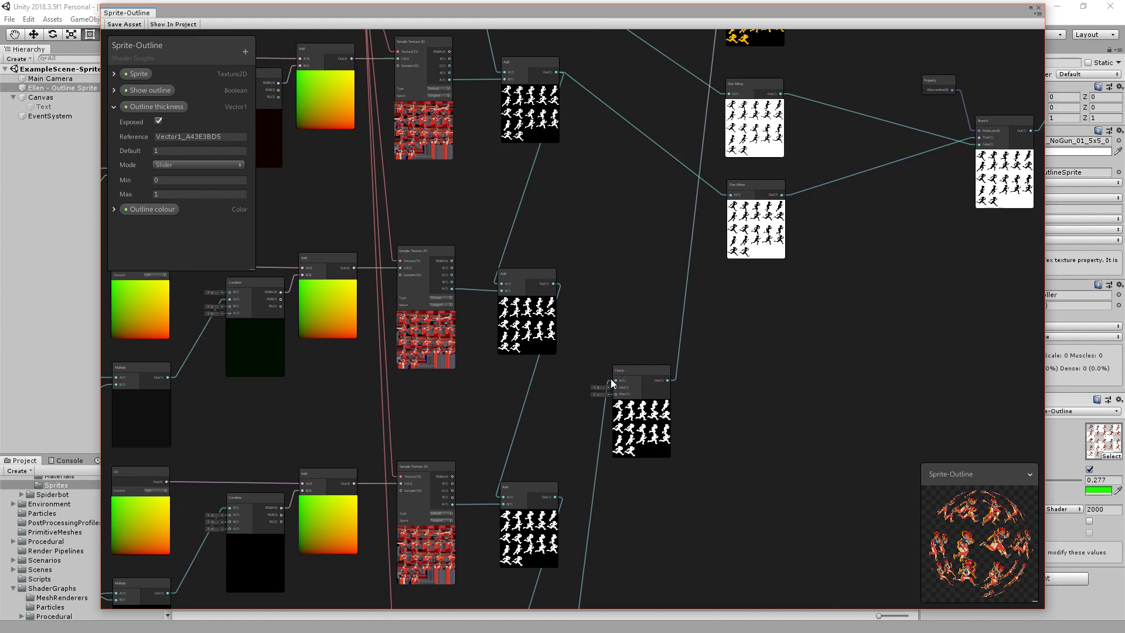
scroll(589, 409, up, 2)
scroll(586, 403, up, 2)
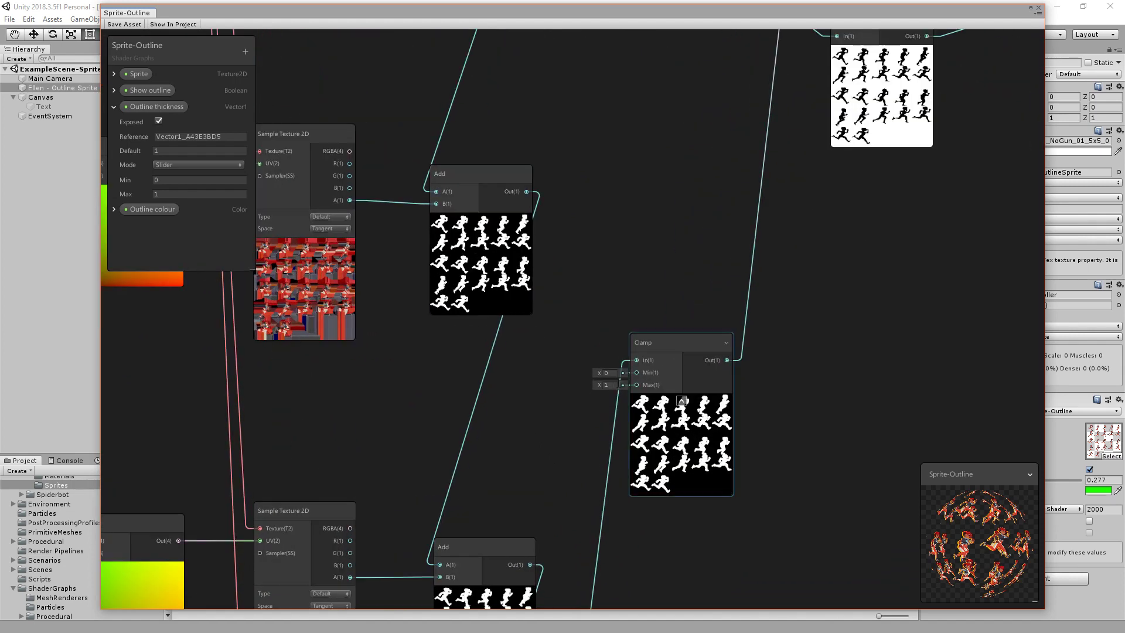
scroll(626, 170, down, 3)
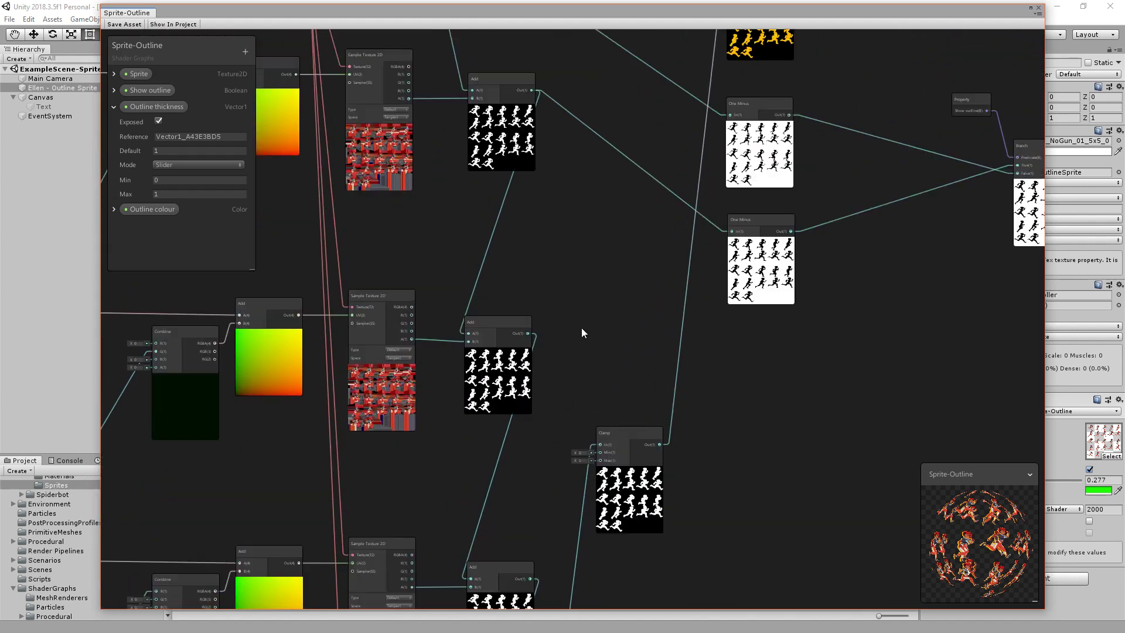
scroll(511, 234, up, 3)
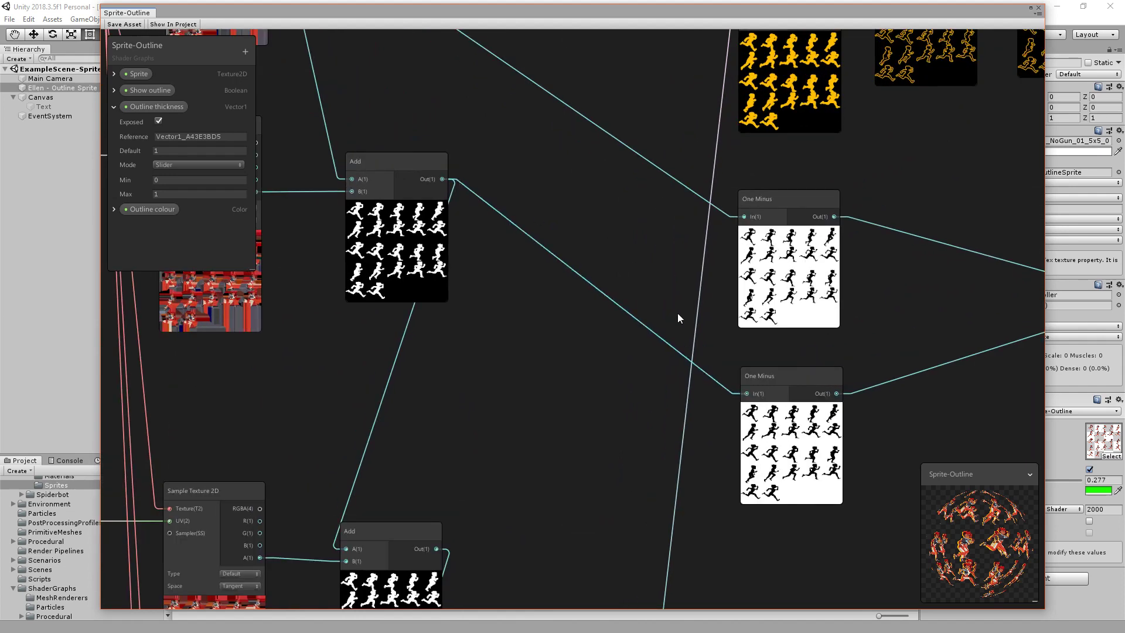
Connect the Clamp's output to the lower One Minus node's input, replacing the first Add's link, and save the shader graph
middle_drag(584, 471, 520, 262)
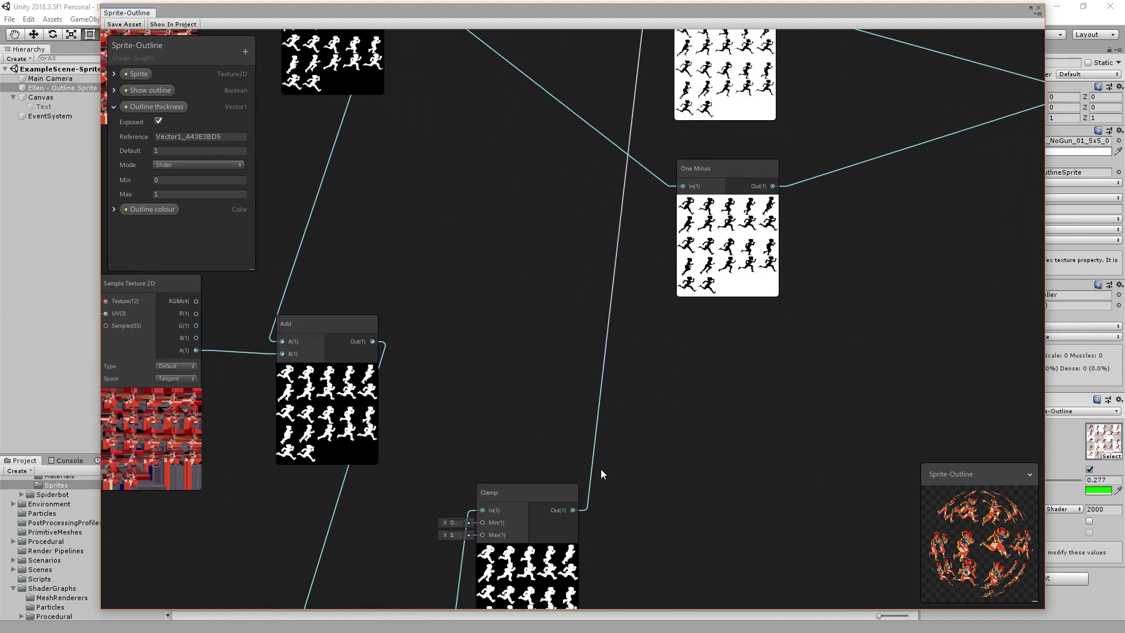
drag(576, 509, 684, 189)
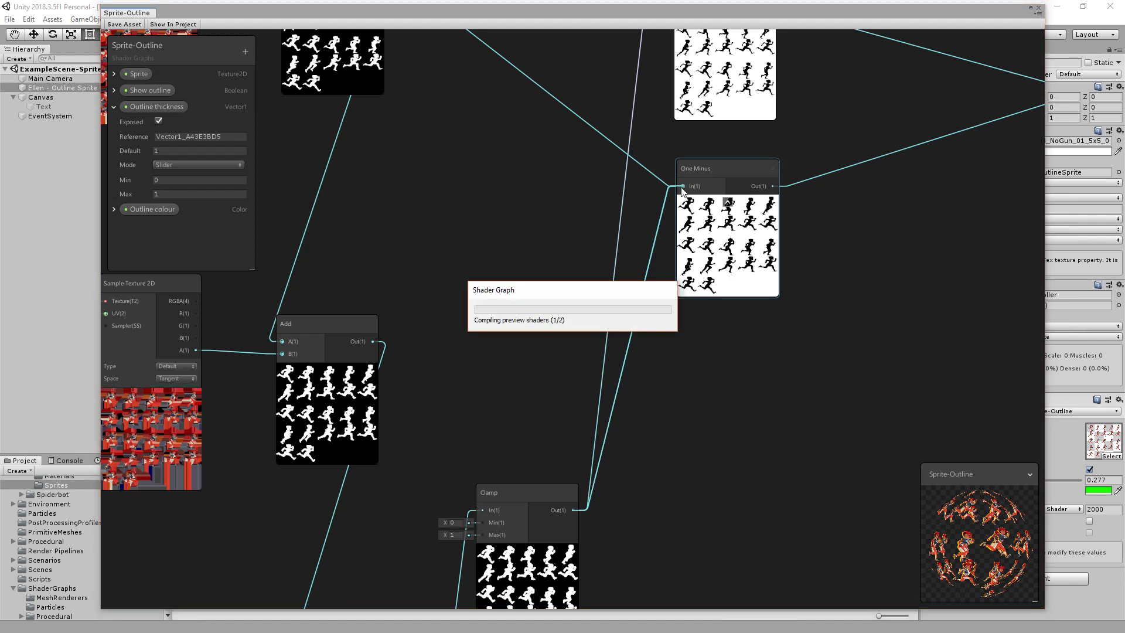
middle_drag(520, 241, 606, 305)
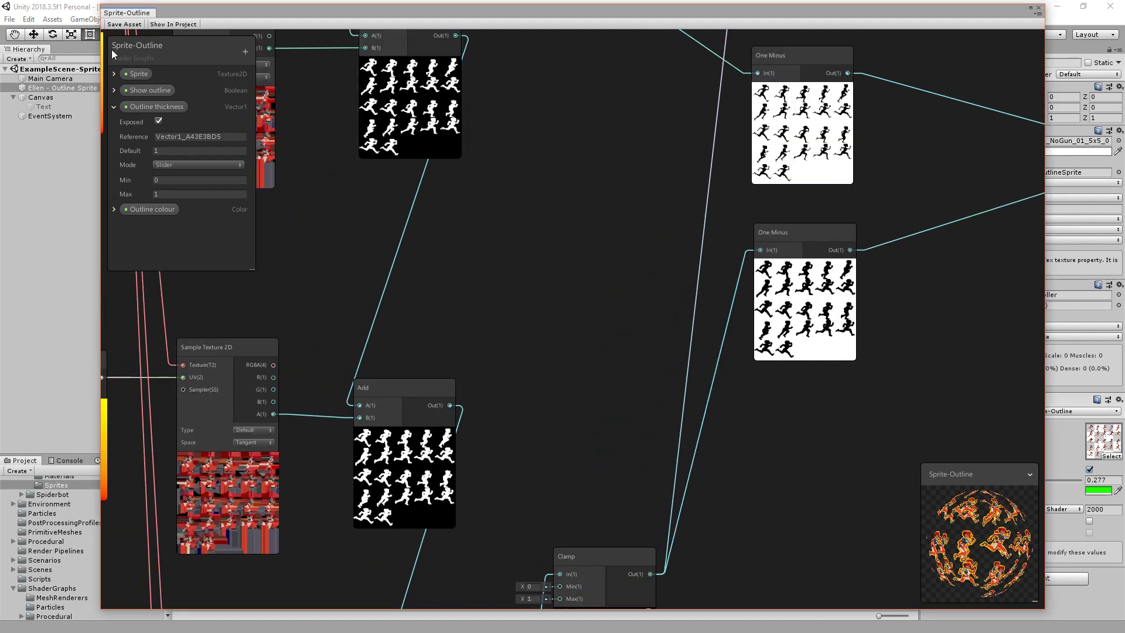
click(124, 25)
Trace the Clamp's output through the lower One Minus and the Branch into AlphaClipThreshold on Unlit Master, and survey the neighbouring colour path
scroll(406, 476, down, 1)
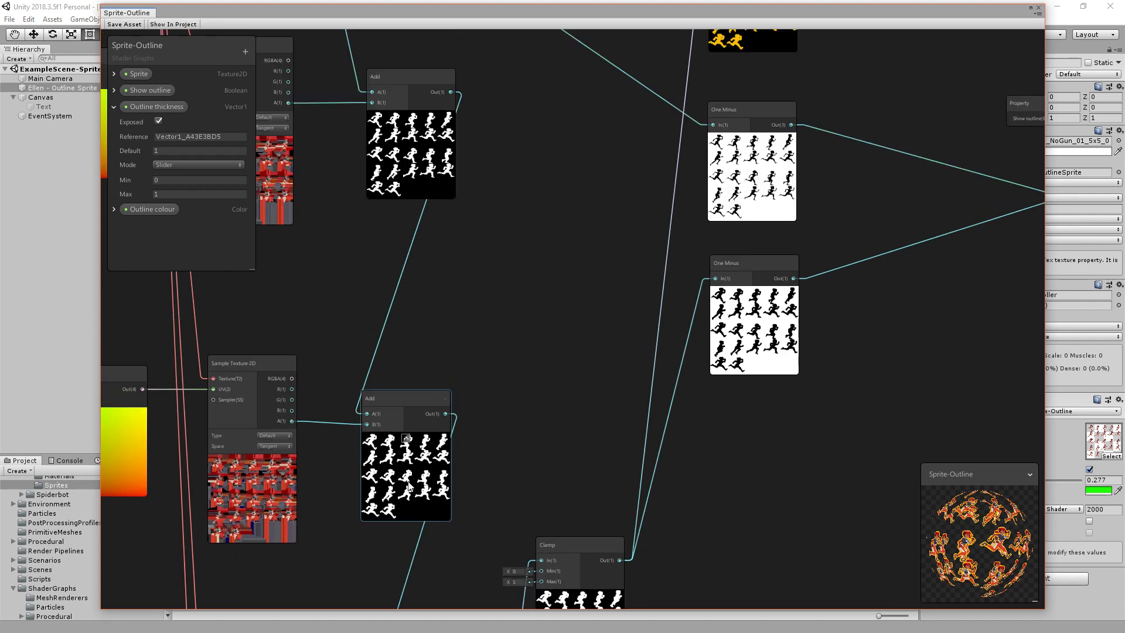
middle_drag(565, 371, 491, 234)
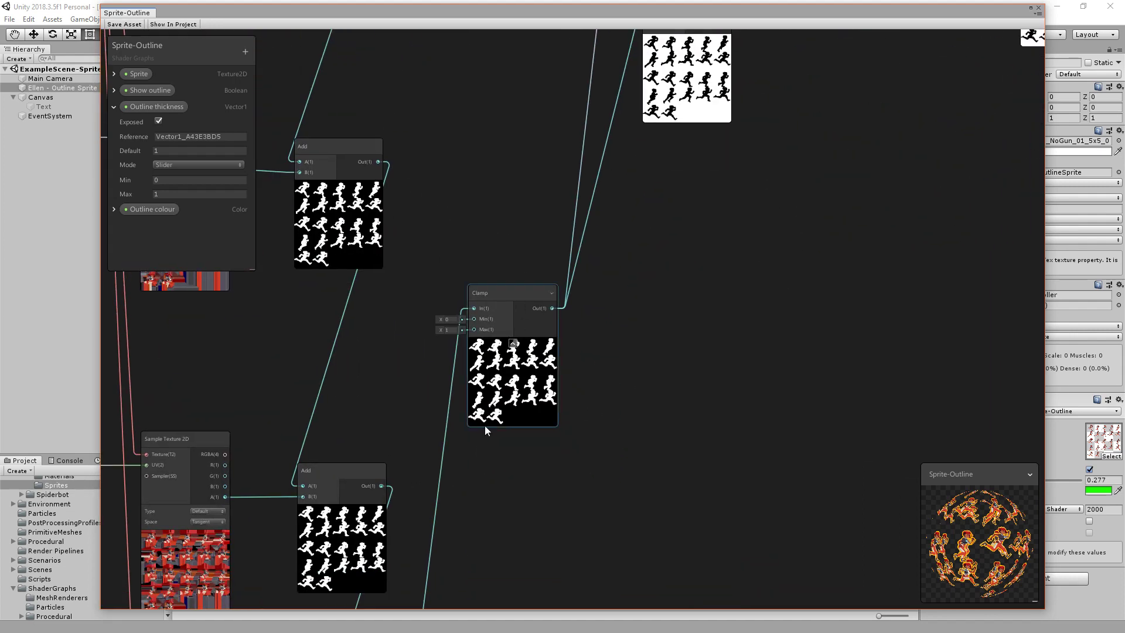
scroll(514, 319, up, 2)
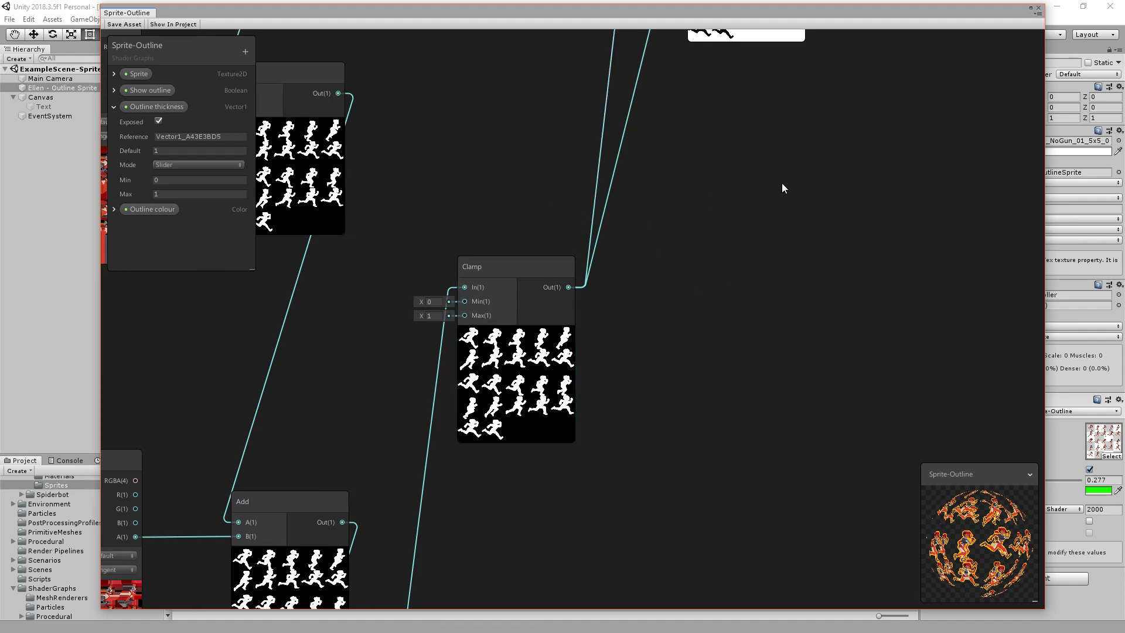
middle_drag(743, 218, 519, 553)
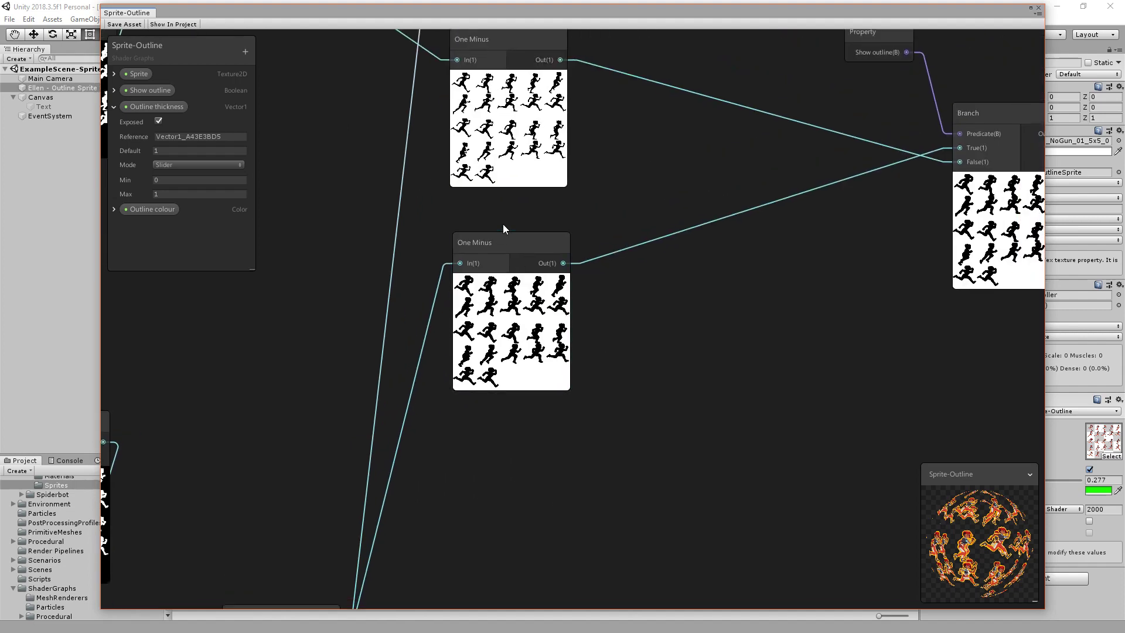
scroll(589, 248, down, 2)
middle_drag(723, 298, 655, 381)
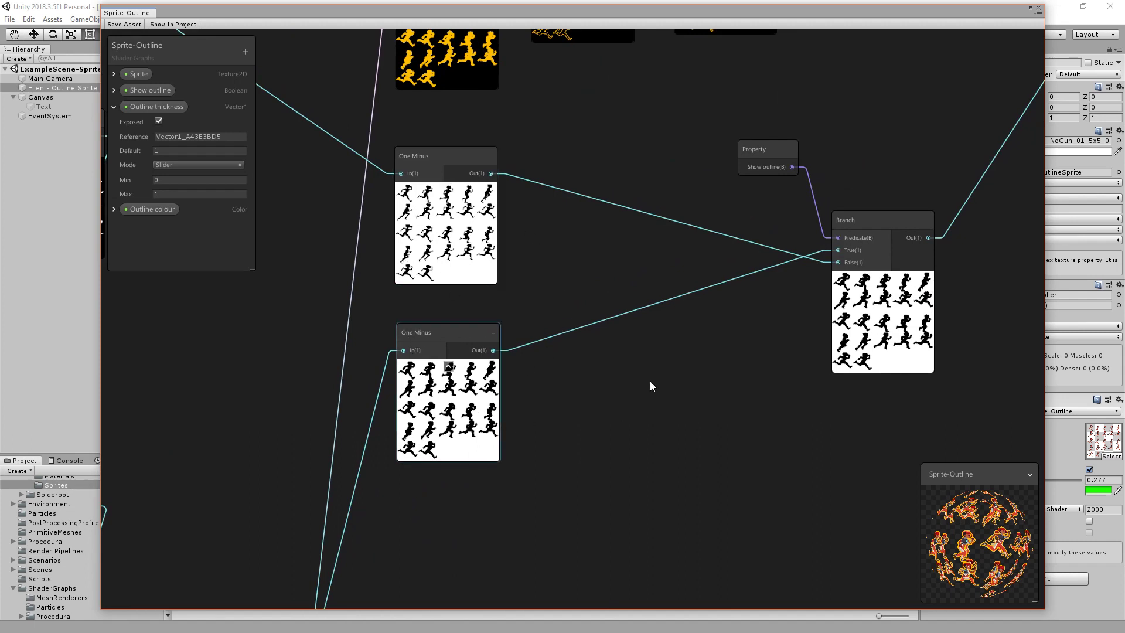
middle_drag(729, 402, 520, 484)
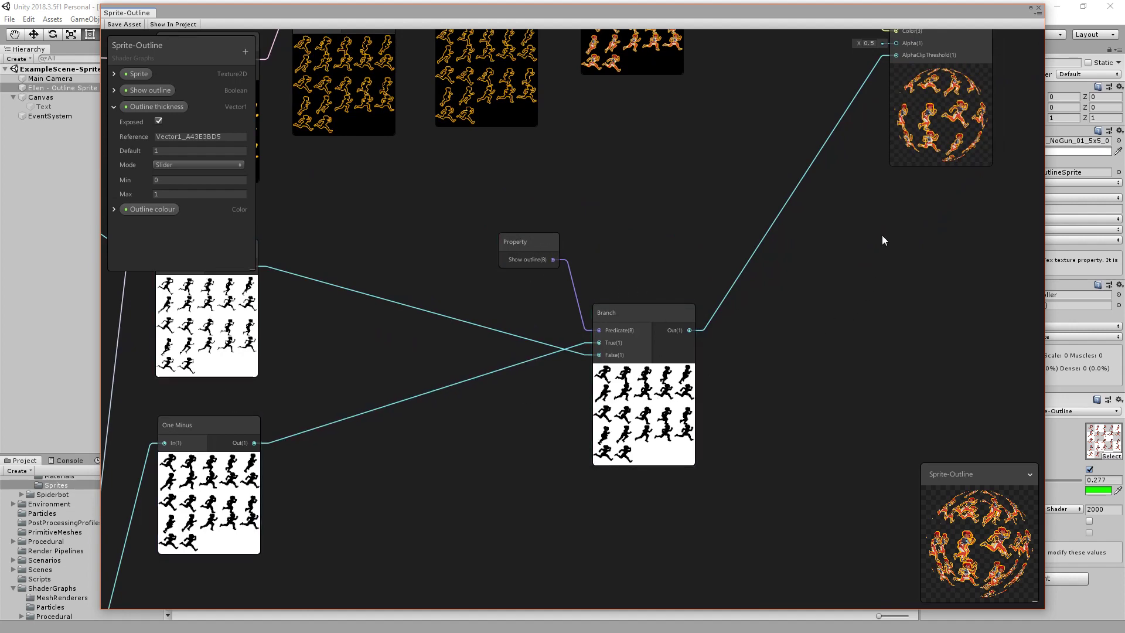
middle_drag(881, 239, 631, 492)
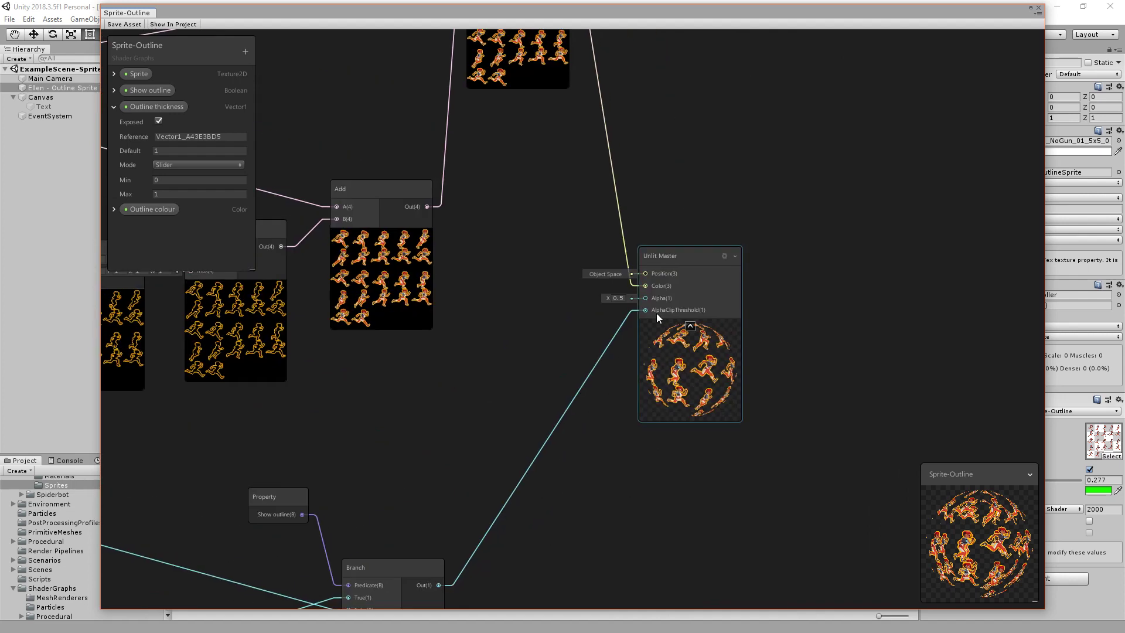
middle_drag(410, 415, 716, 361)
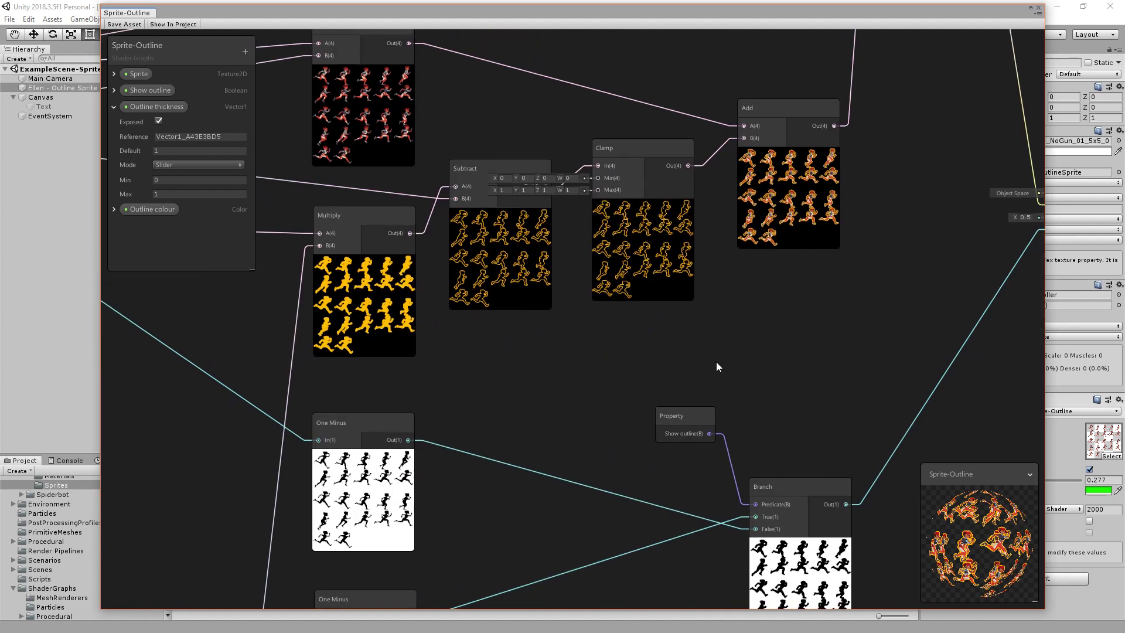
scroll(544, 379, down, 1)
scroll(544, 380, down, 2)
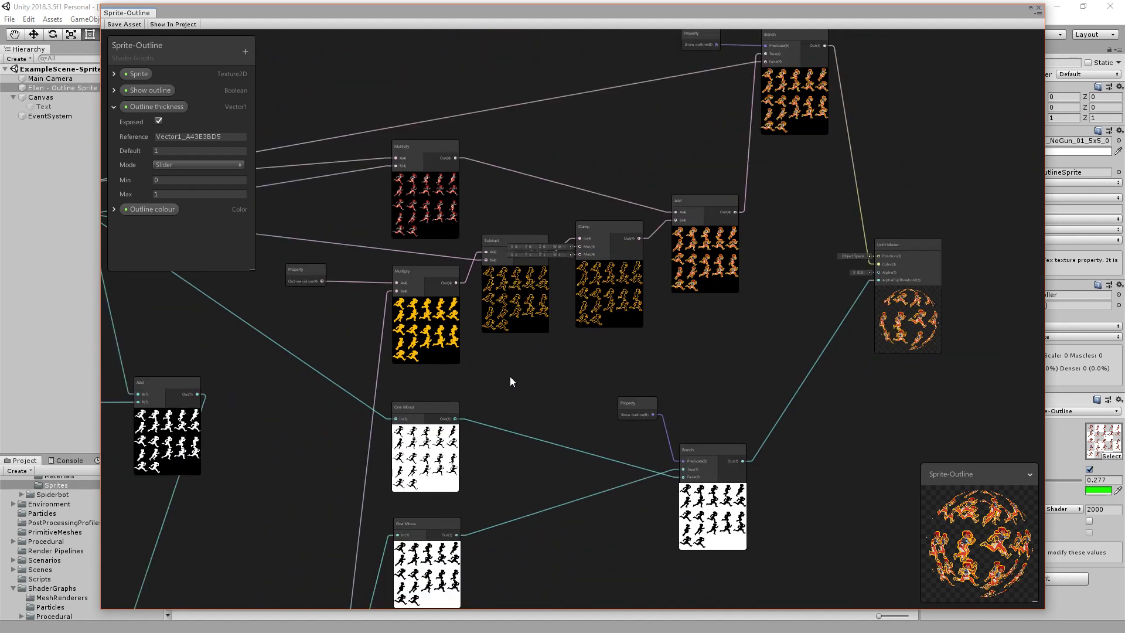
scroll(510, 381, down, 1)
middle_drag(342, 515, 402, 451)
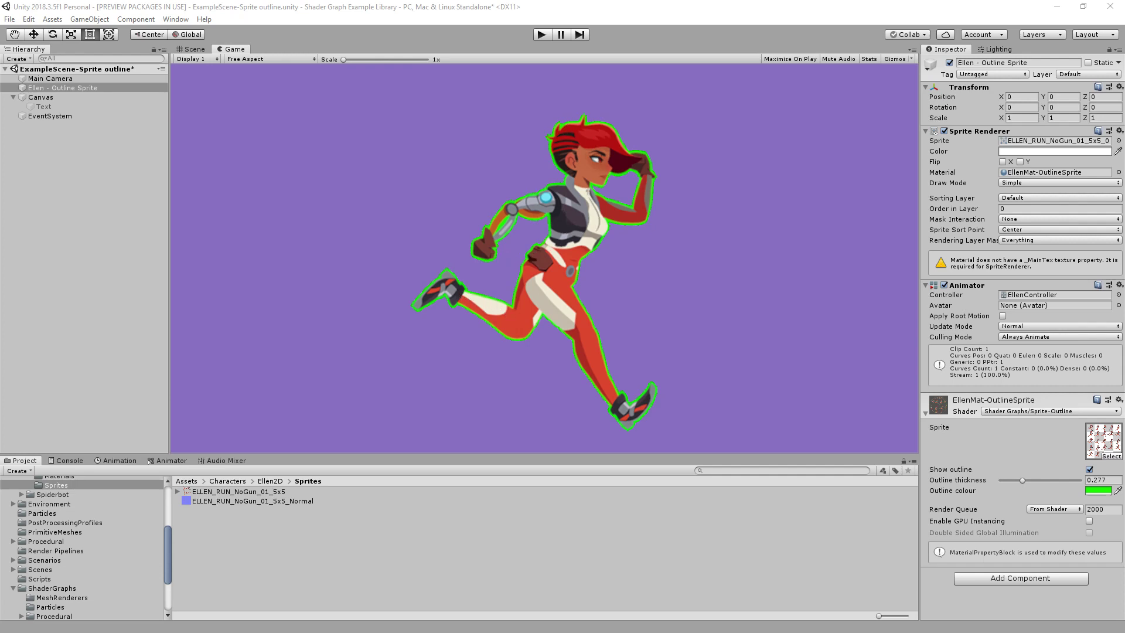
Bring the Sprite-Outline graph back over the scene and follow the Clamp's output up to the Multiply fed by Outline colour
drag(0, 528, 515, 12)
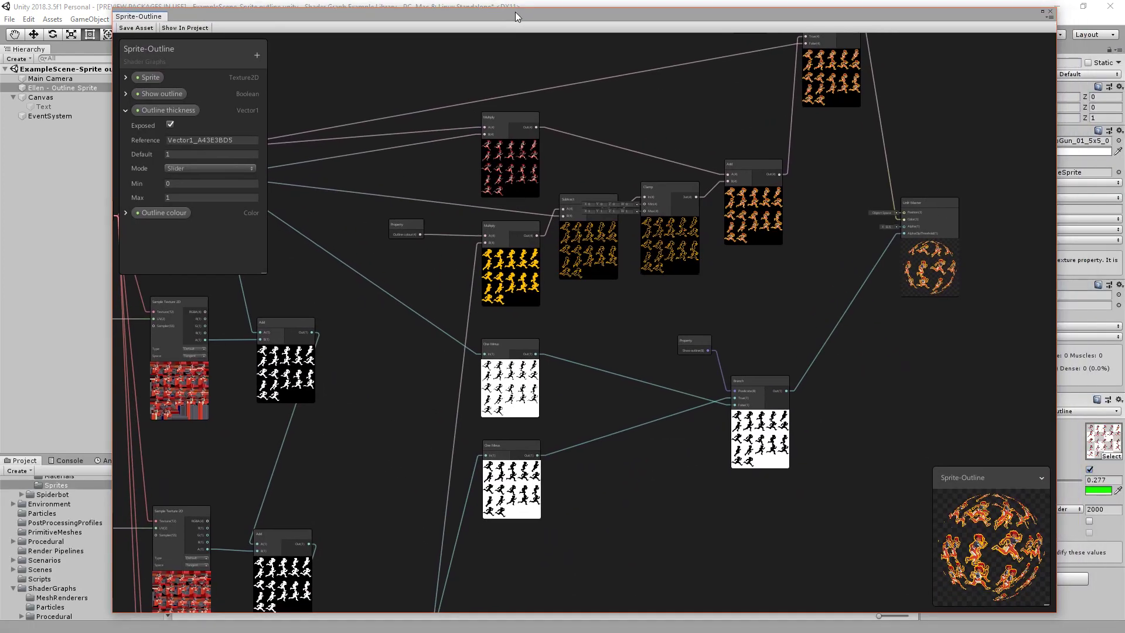
scroll(510, 557, down, 2)
scroll(576, 360, down, 2)
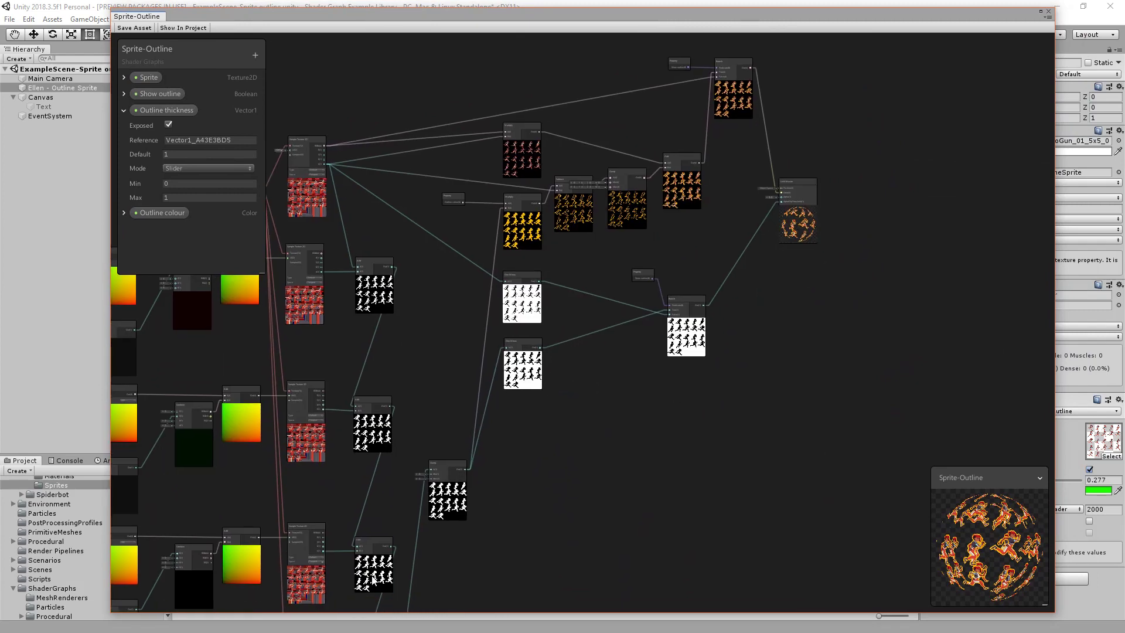
scroll(430, 519, up, 2)
scroll(430, 519, up, 3)
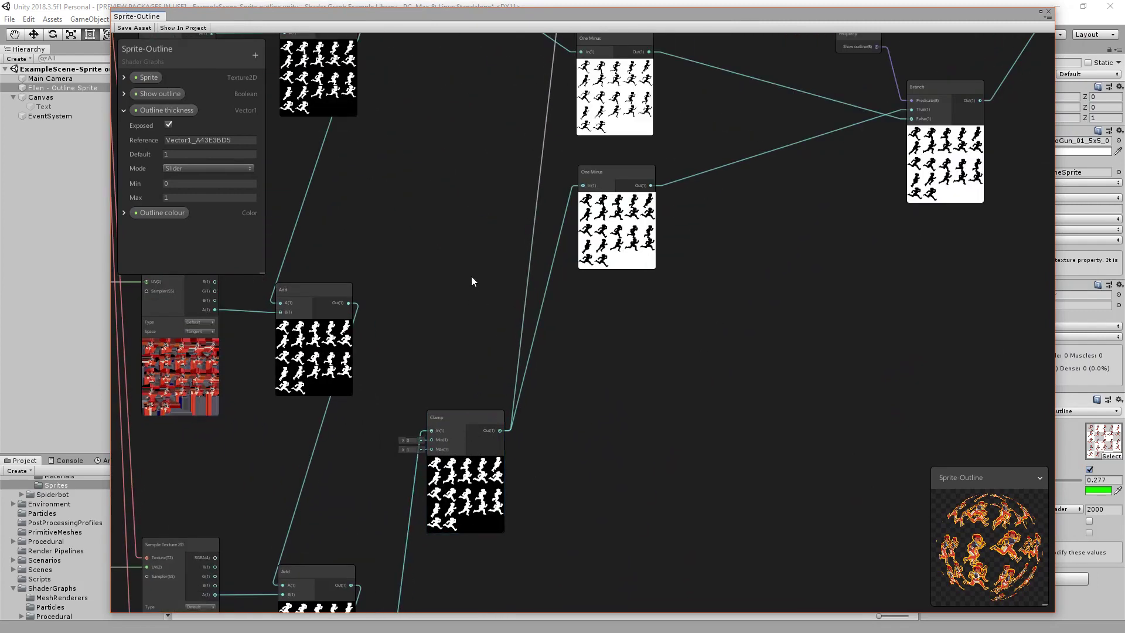
middle_drag(491, 221, 451, 479)
scroll(450, 414, down, 2)
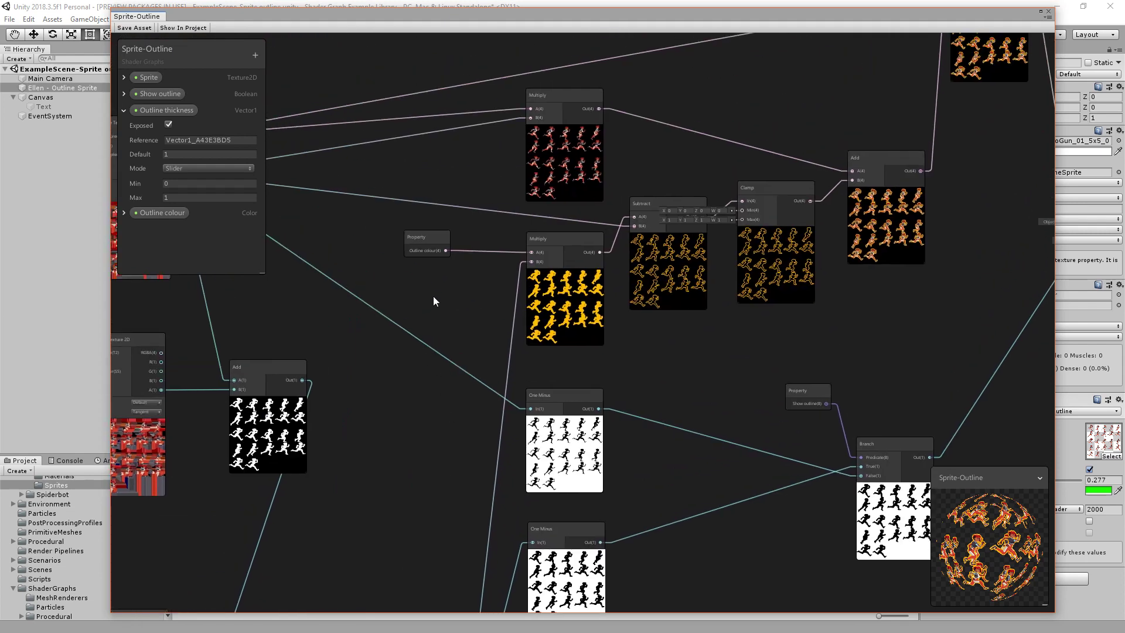
scroll(435, 299, up, 2)
scroll(482, 320, up, 3)
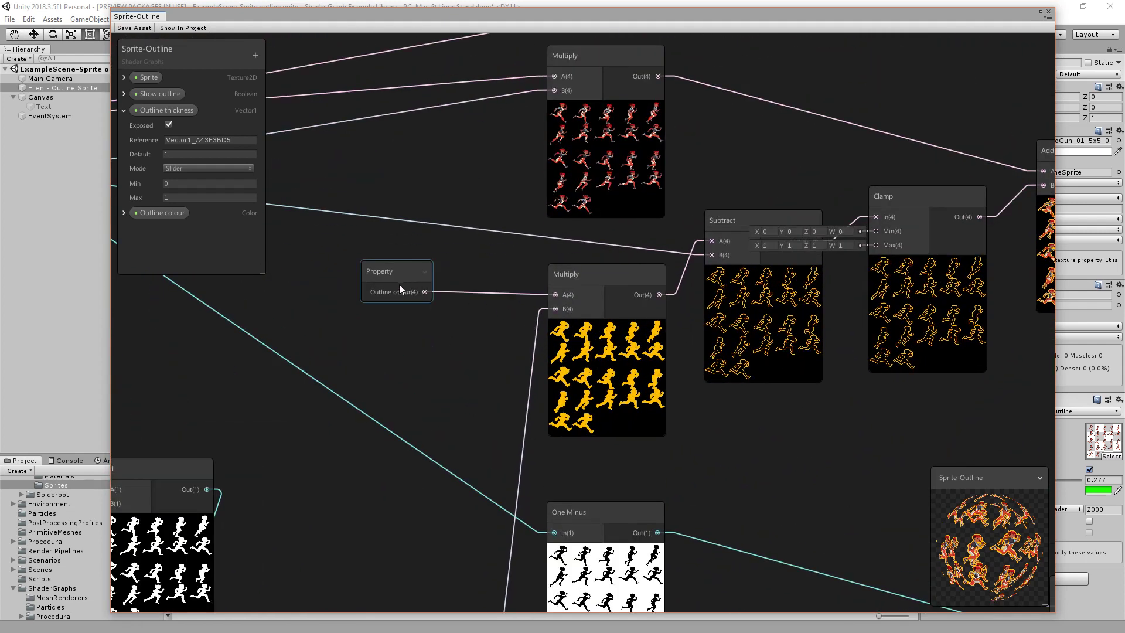
Collapse the Outline thickness property's settings and briefly inspect those of Outline colour
click(123, 111)
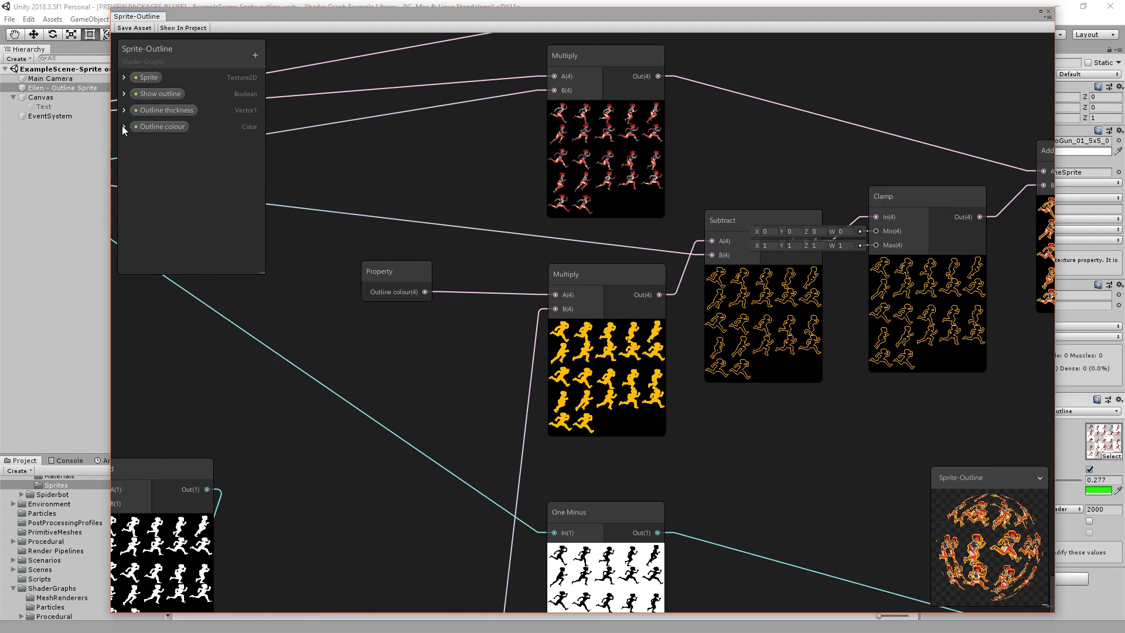
click(123, 126)
click(123, 126)
Follow the original Sample Texture 2D's alpha into the Subtract node, and examine the Clamp and Add nodes after it
middle_drag(541, 416, 733, 480)
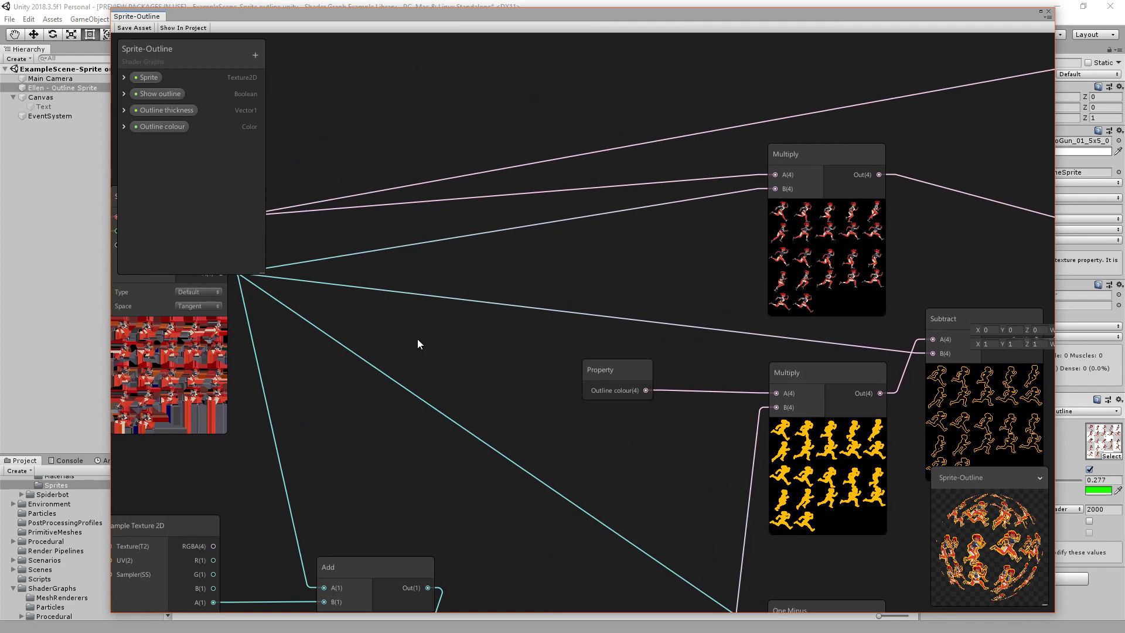
middle_drag(417, 339, 598, 370)
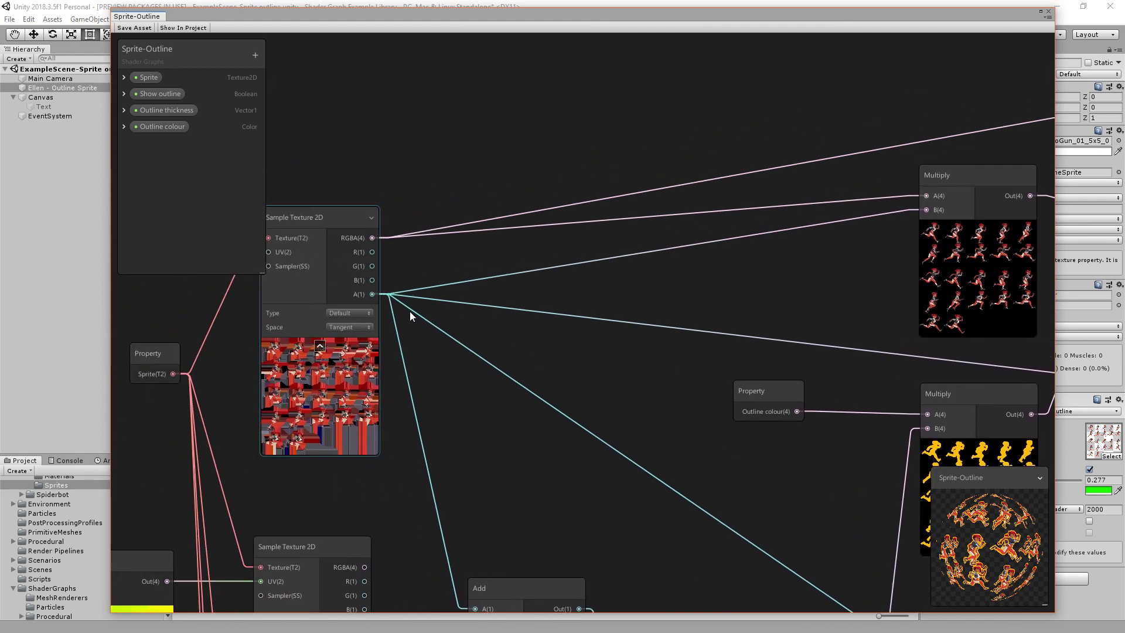
middle_drag(842, 480, 361, 411)
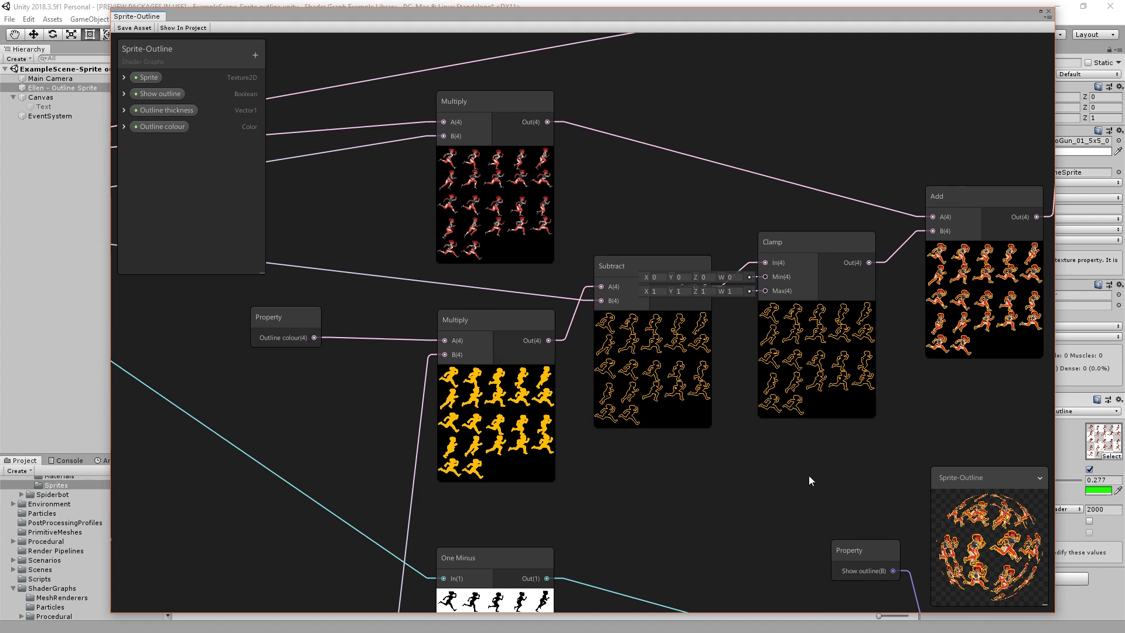
middle_drag(809, 476, 623, 514)
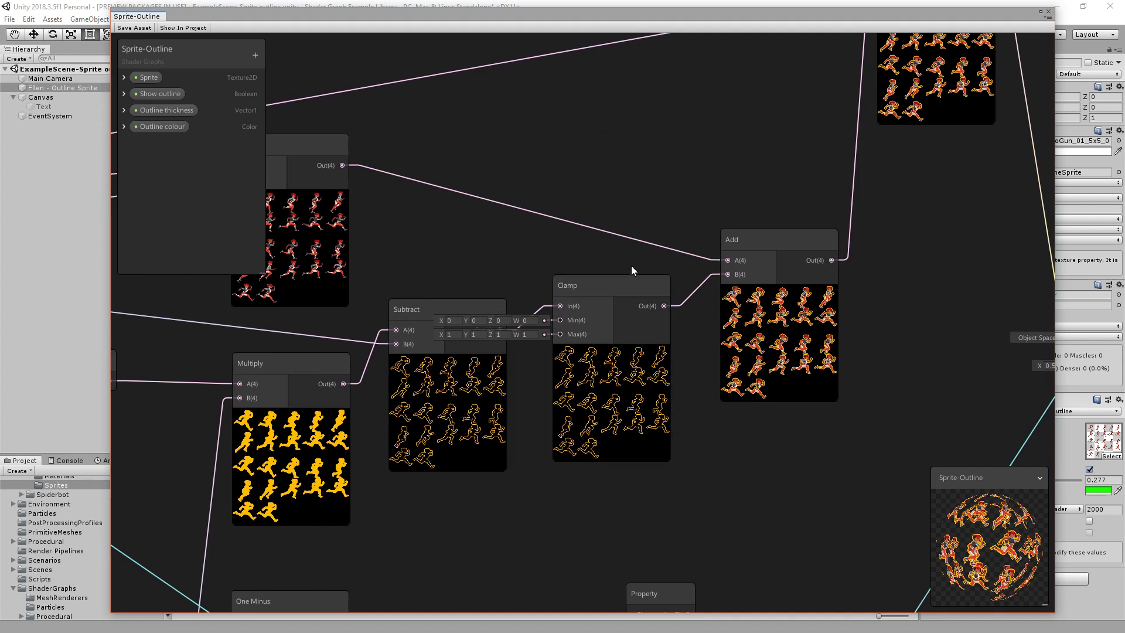
middle_drag(524, 252, 683, 319)
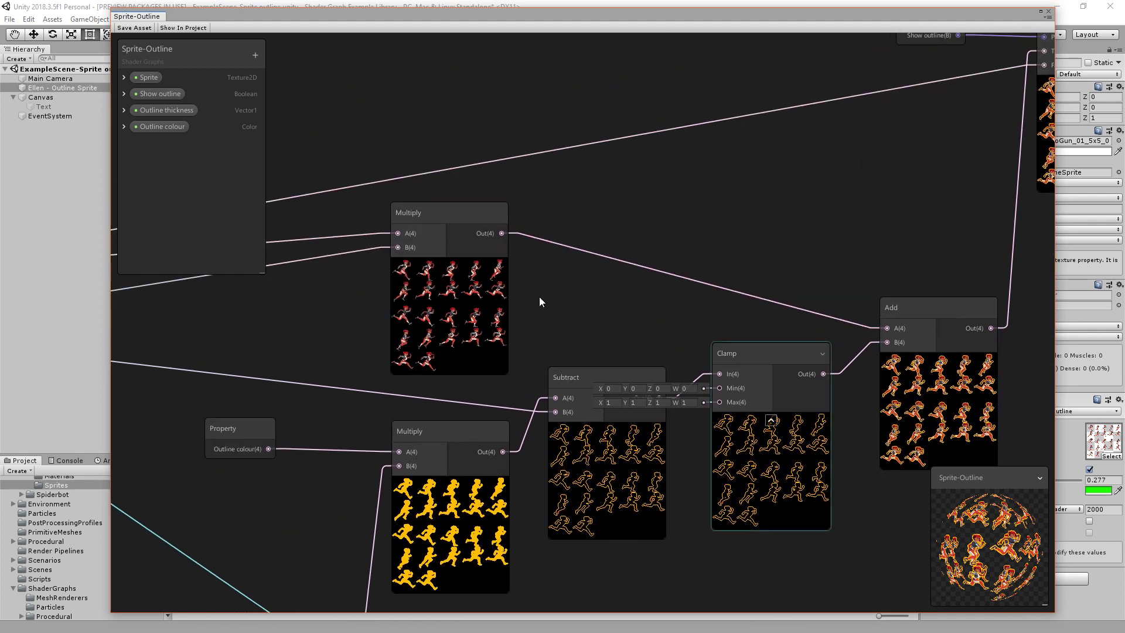
Trace the sprite's RGBA and alpha through Multiply, Add and the Show outline Branch into Unlit Master, and survey both output paths
scroll(540, 302, down, 2)
middle_drag(306, 352, 628, 350)
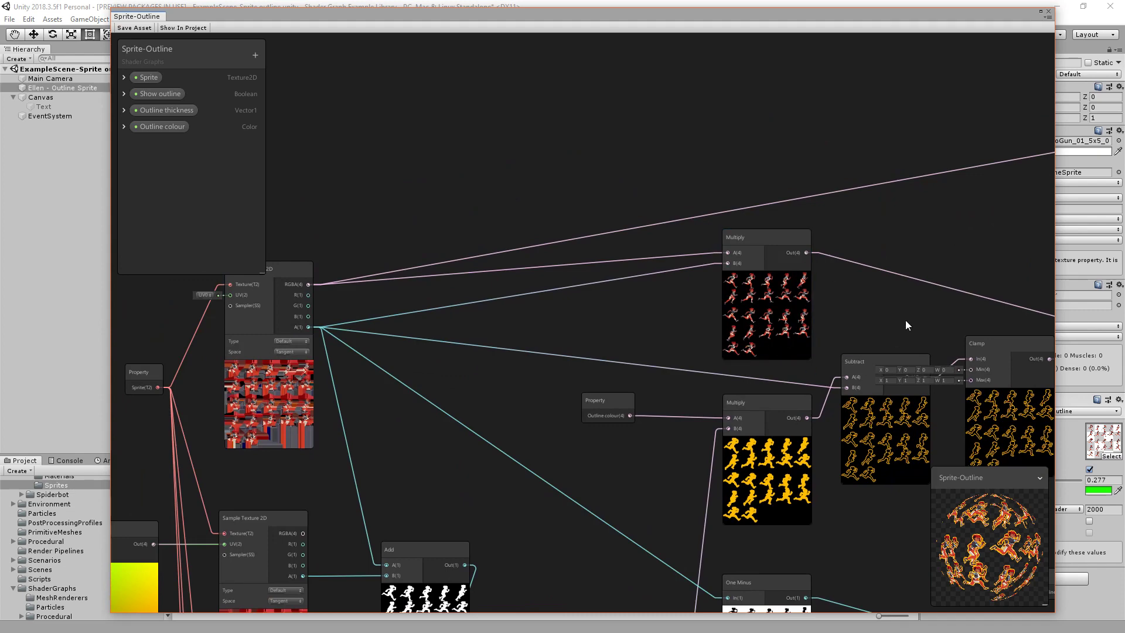
middle_drag(906, 320, 335, 354)
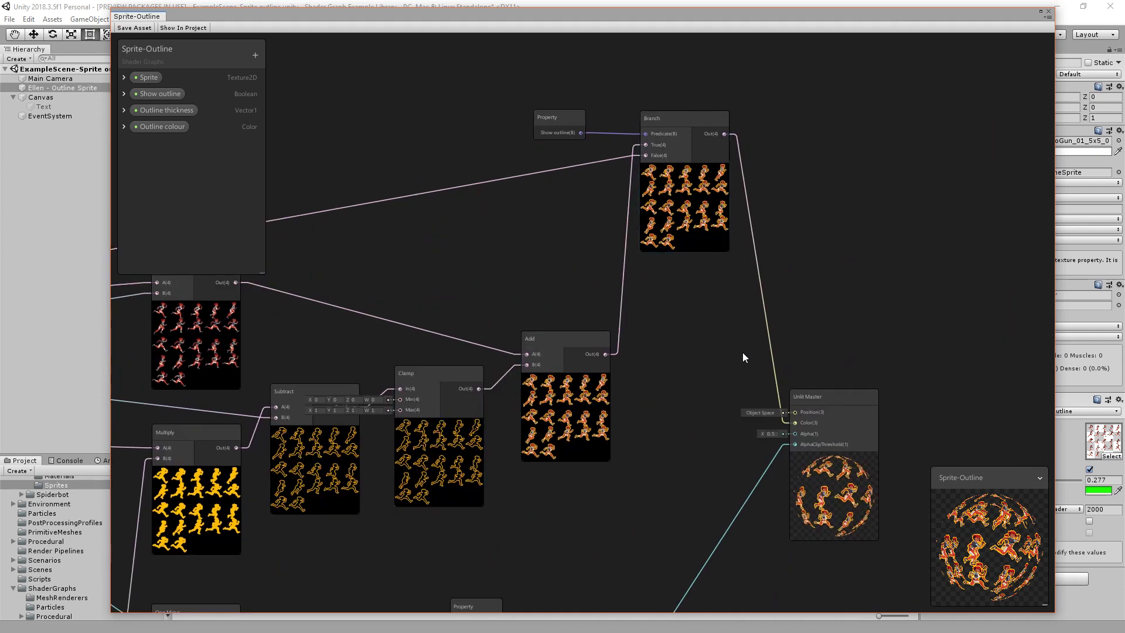
scroll(672, 480, up, 4)
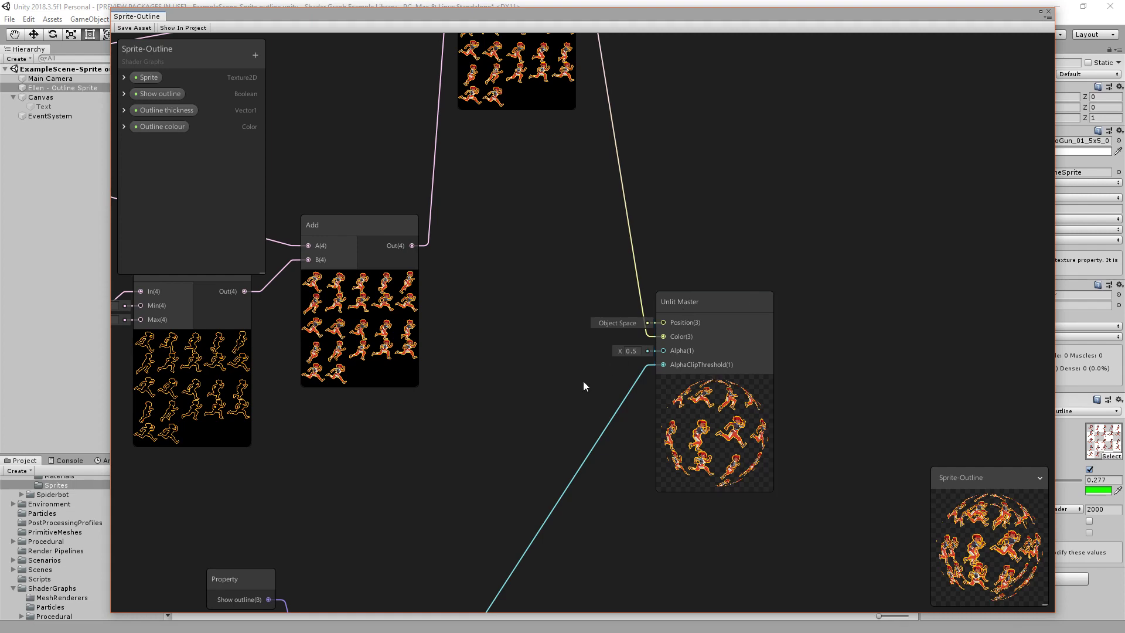
scroll(488, 387, down, 3)
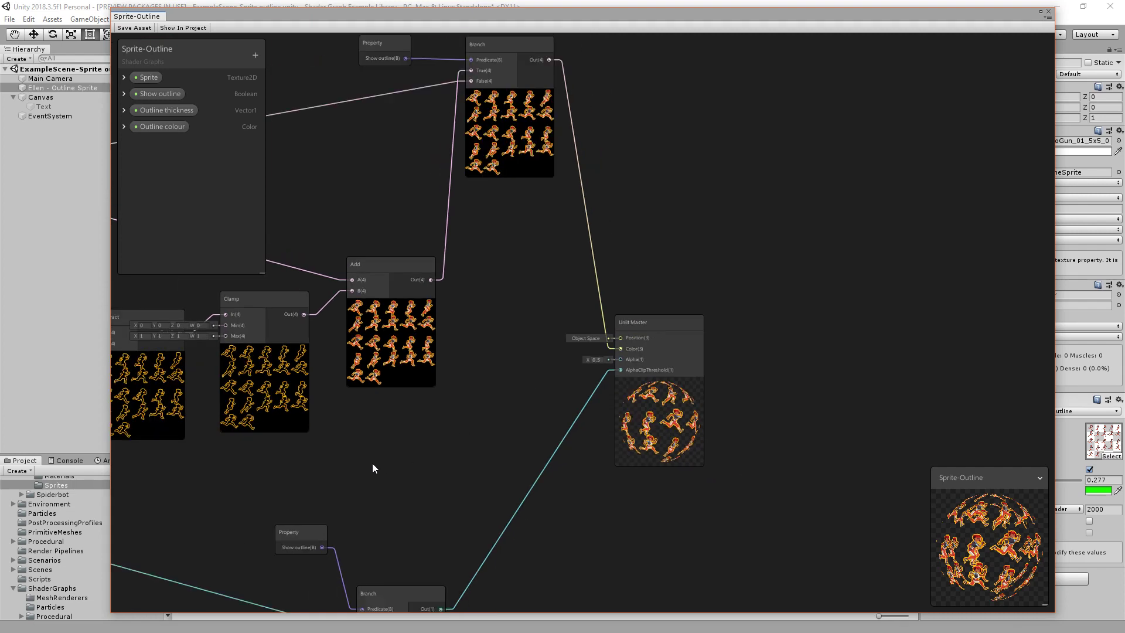
middle_drag(372, 463, 790, 338)
scroll(670, 369, down, 6)
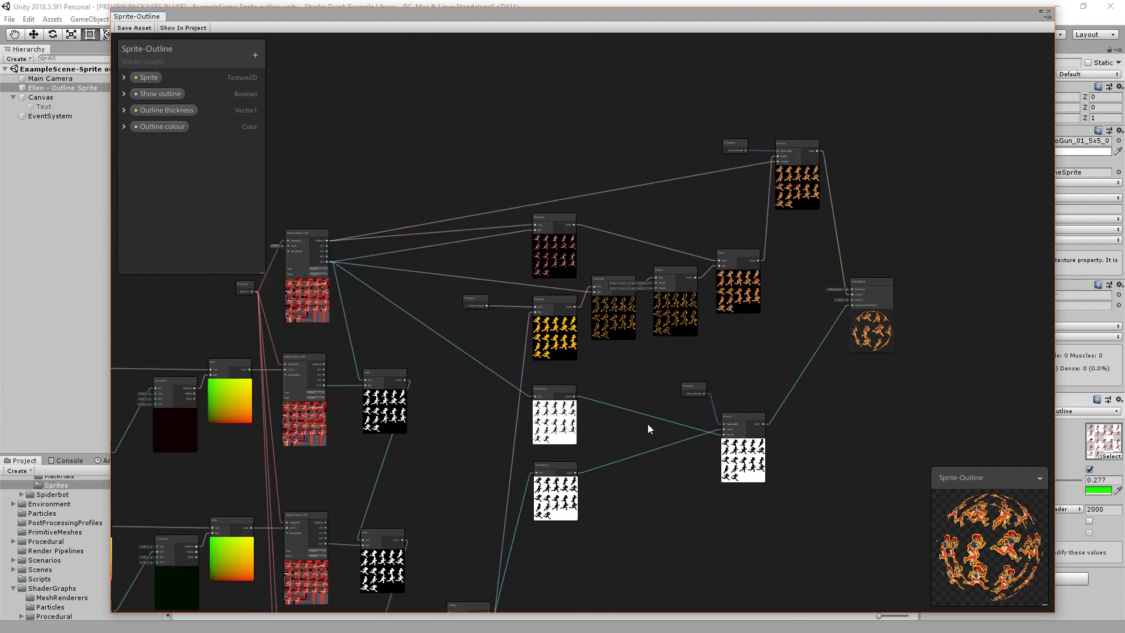
scroll(697, 347, down, 1)
middle_drag(697, 347, 746, 306)
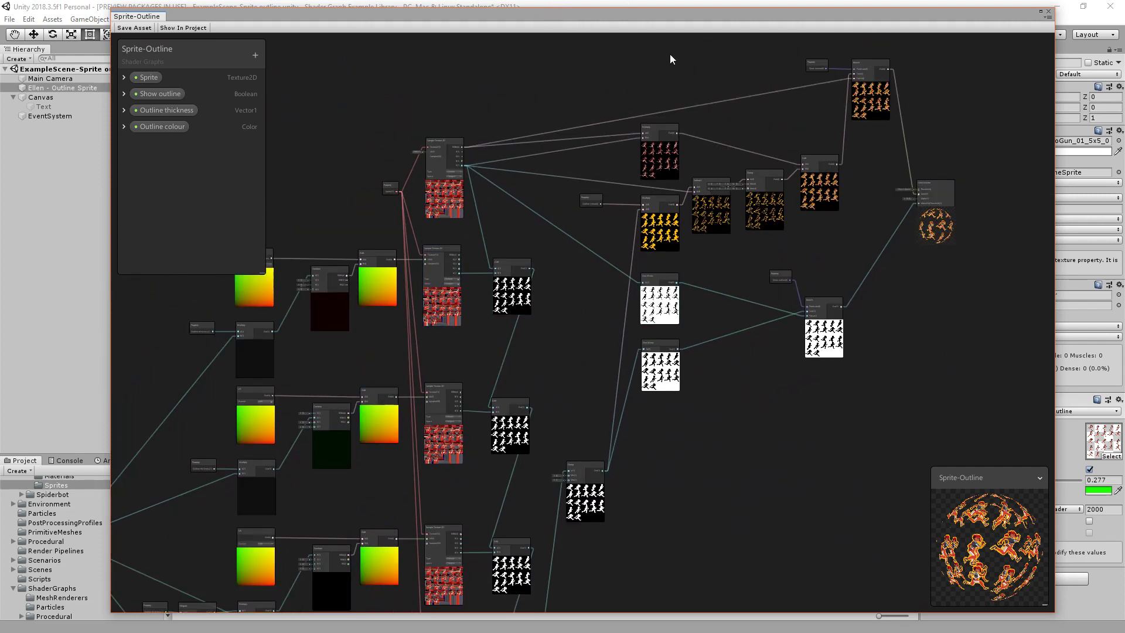
Move the graph away from the scene, test the material's Outline thickness at 1, and reduce it to about 0.311
drag(655, 16, 0, 498)
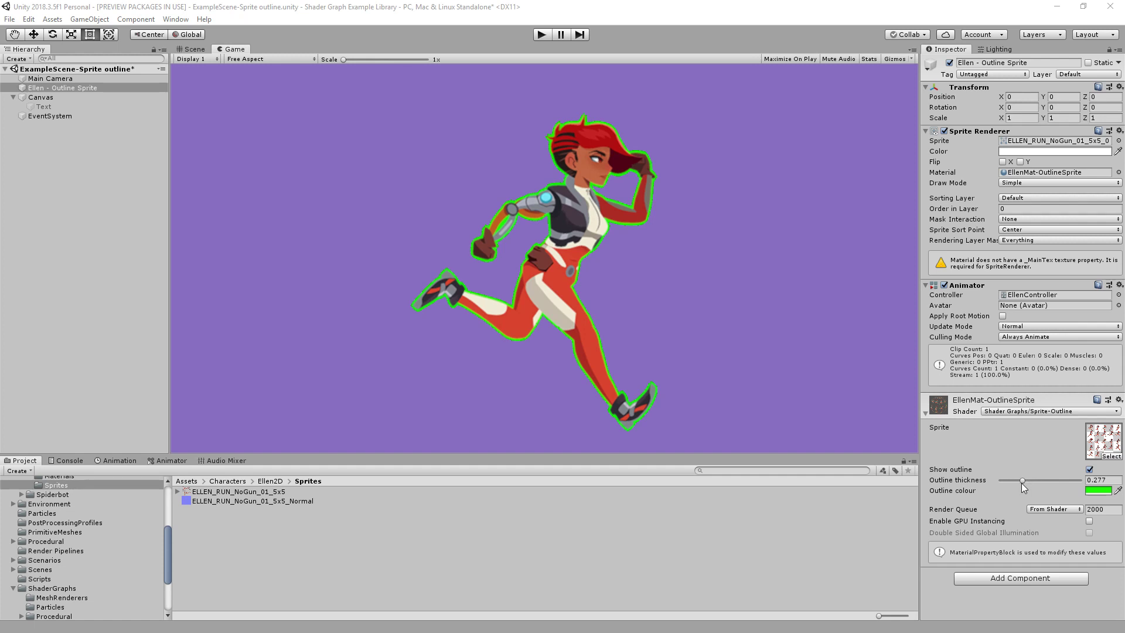
drag(1022, 481, 1086, 485)
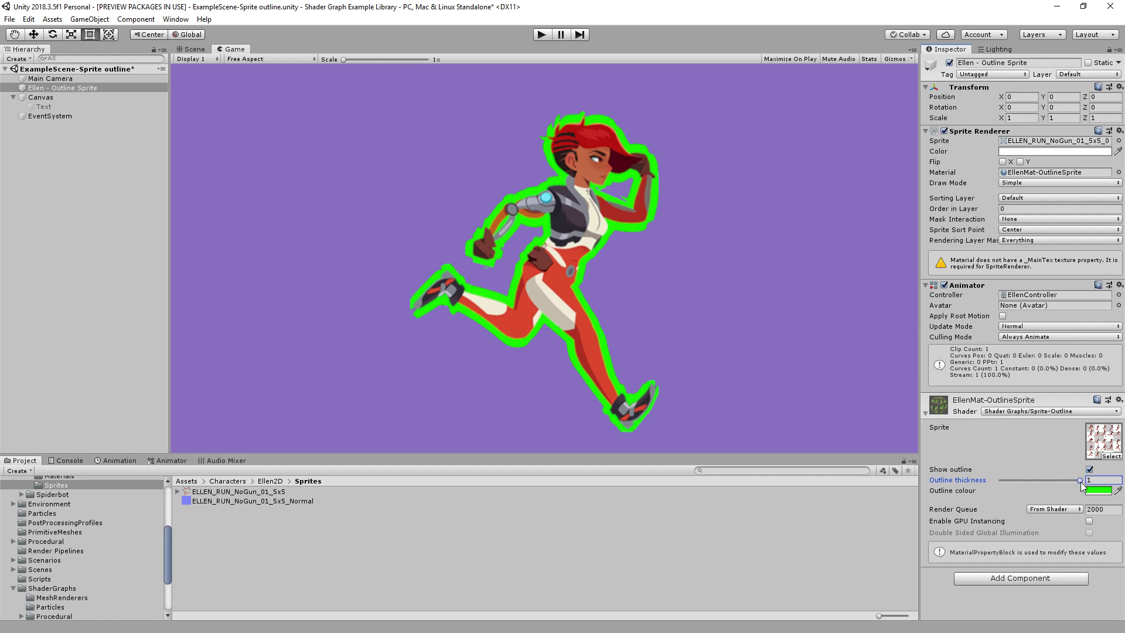
drag(1081, 480, 1025, 482)
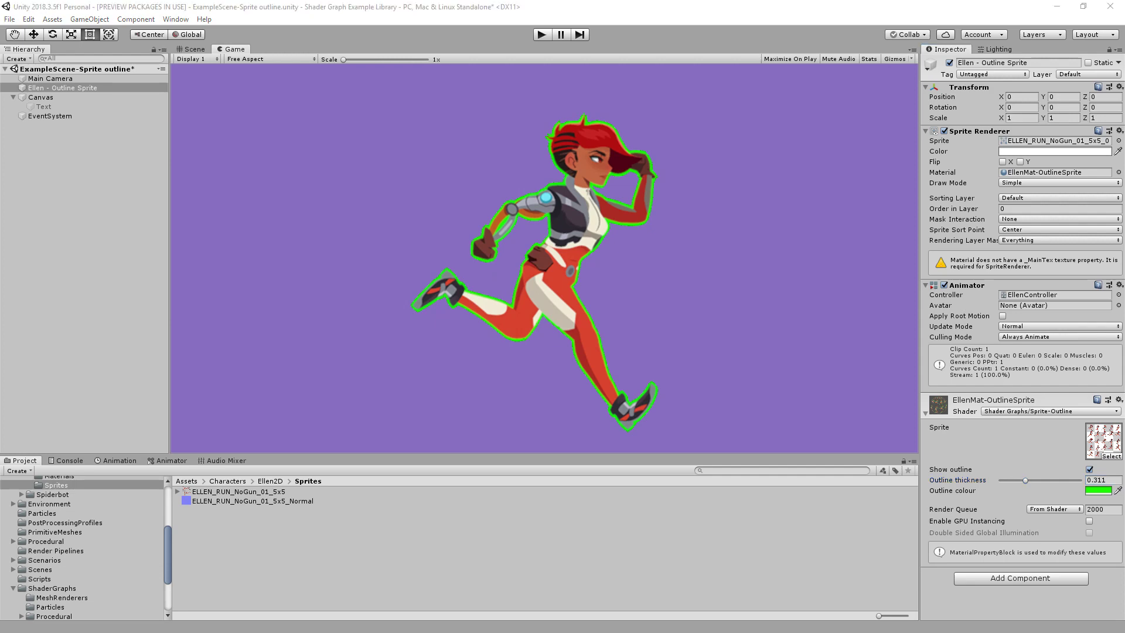
Bring the Sprite-Outline graph back over the scene and survey the four offset branches fed by Outline thickness
drag(0, 381, 671, 20)
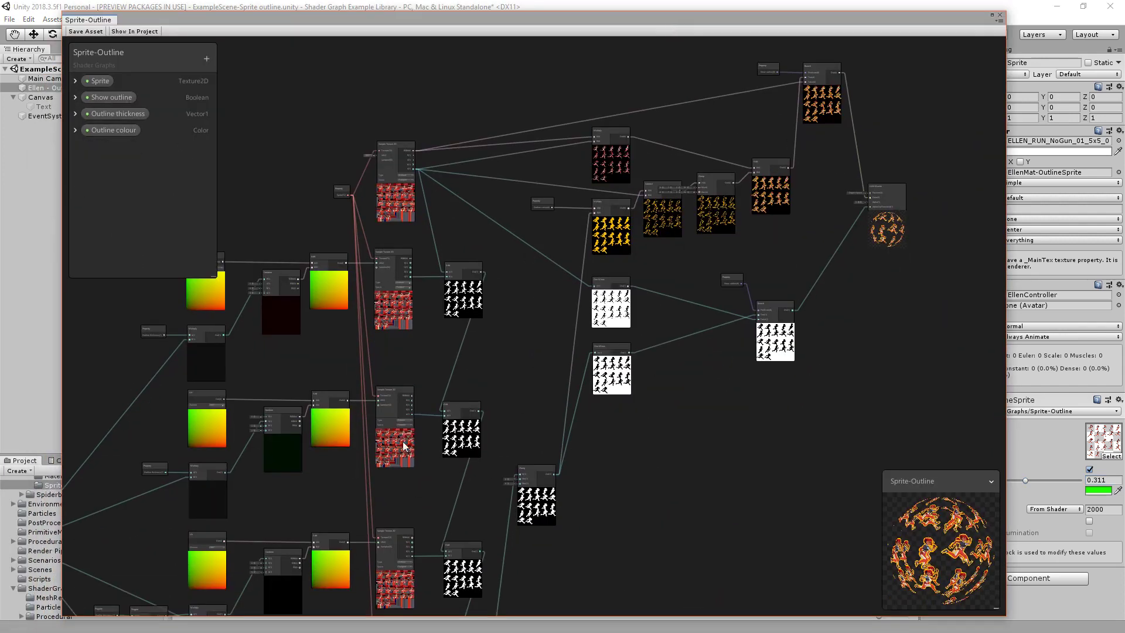
scroll(610, 501, down, 5)
middle_drag(654, 378, 659, 308)
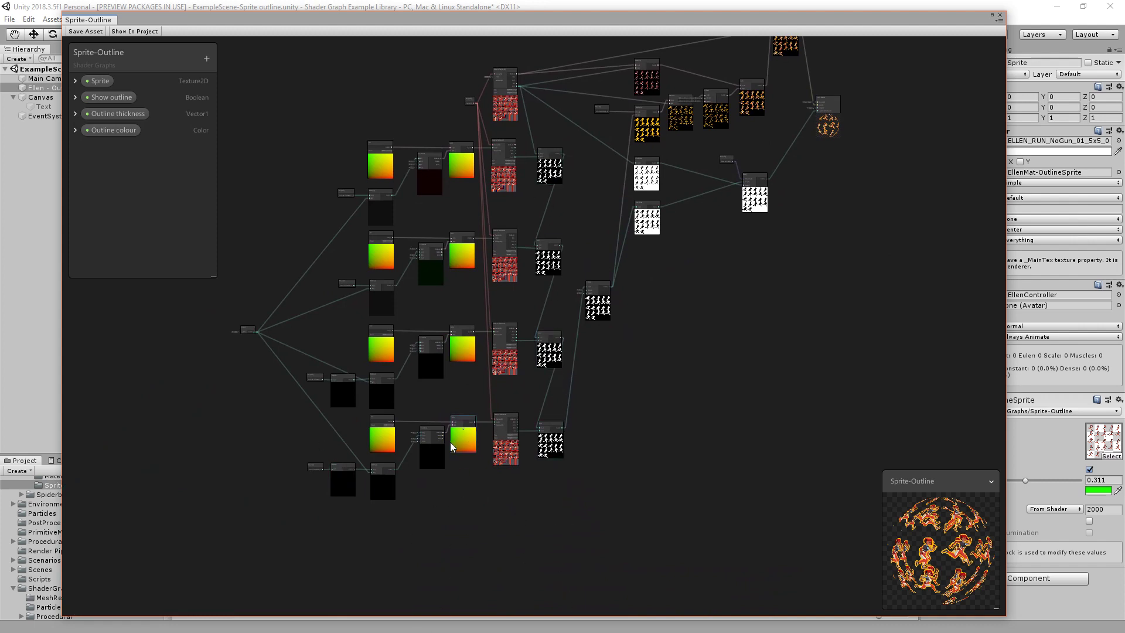
Examine the lowest negated Outline thickness branch from Multiply and Combine to its texture sample, and survey all four offset branches
scroll(416, 447, up, 8)
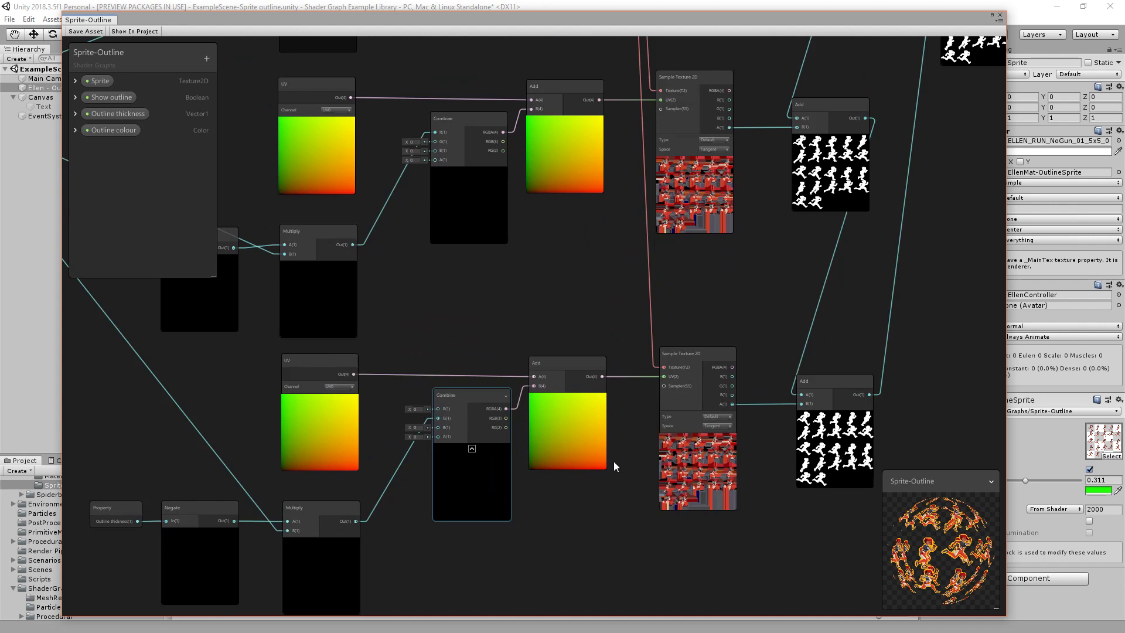
scroll(600, 507, down, 1)
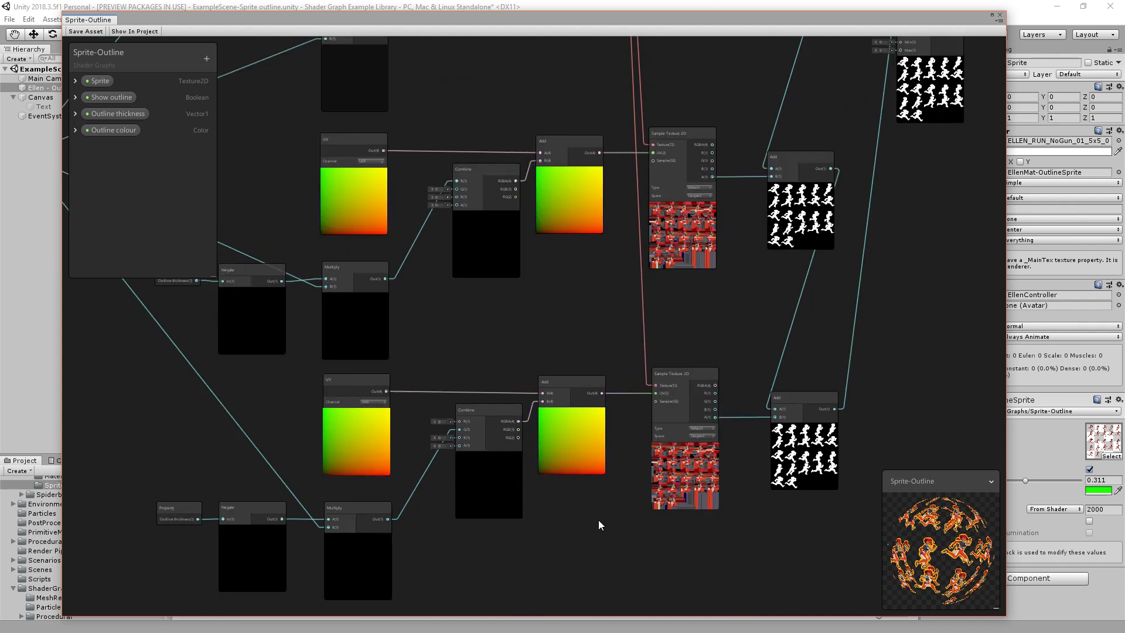
middle_drag(599, 519, 509, 350)
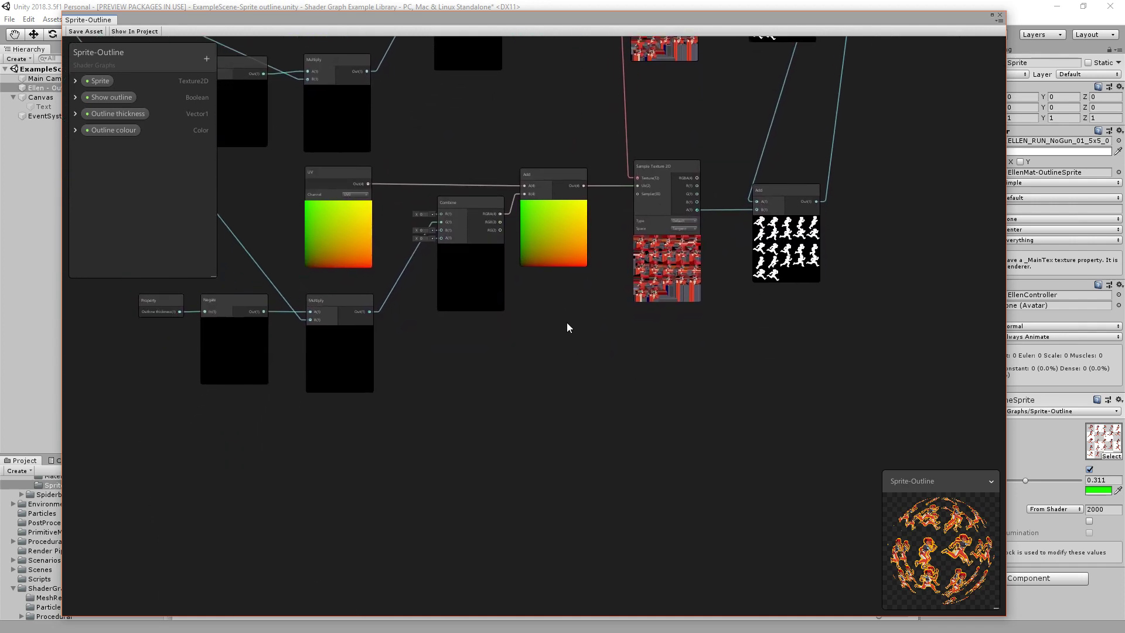
scroll(567, 327, down, 4)
middle_drag(794, 269, 671, 404)
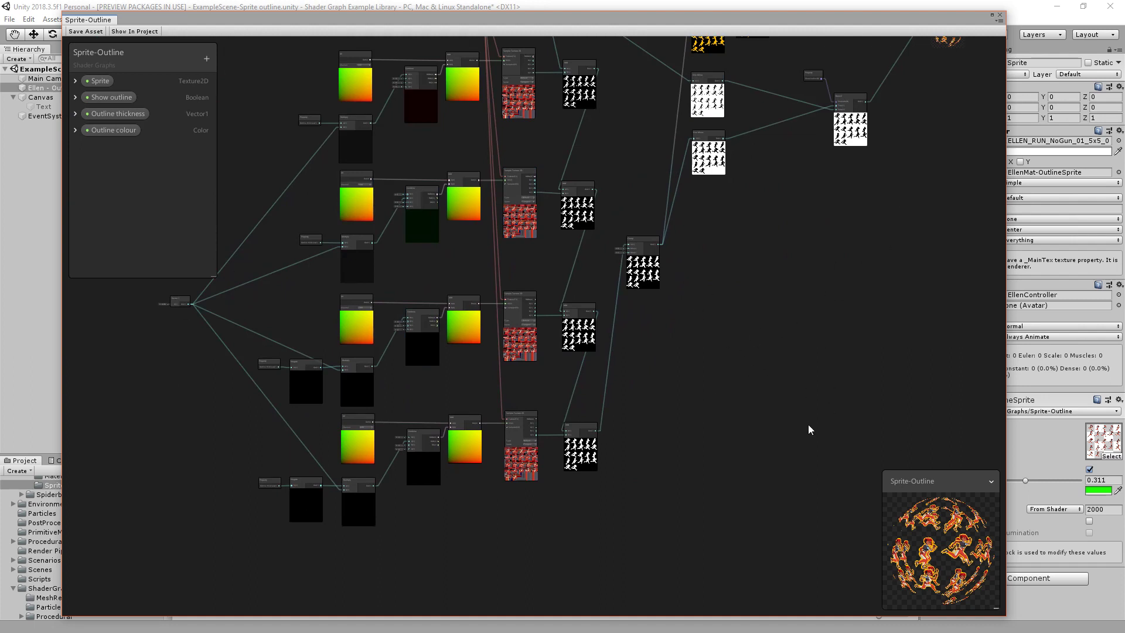
Move the Sprite-Outline graph away from the scene and test the material's Outline thickness at 0
drag(678, 15, 0, 472)
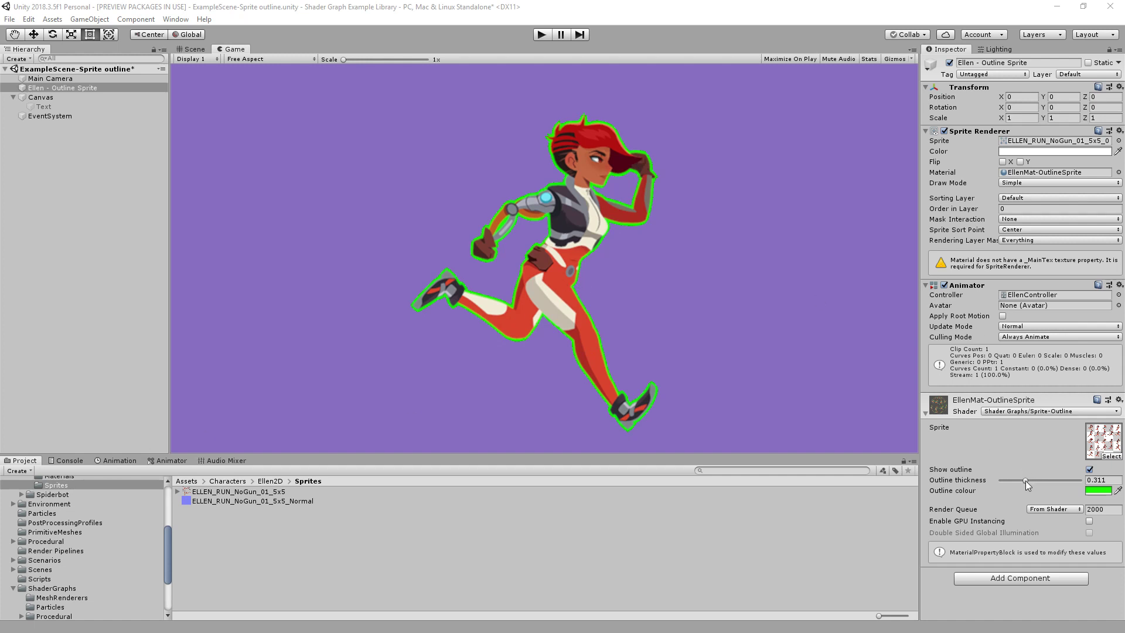
drag(1026, 481, 999, 485)
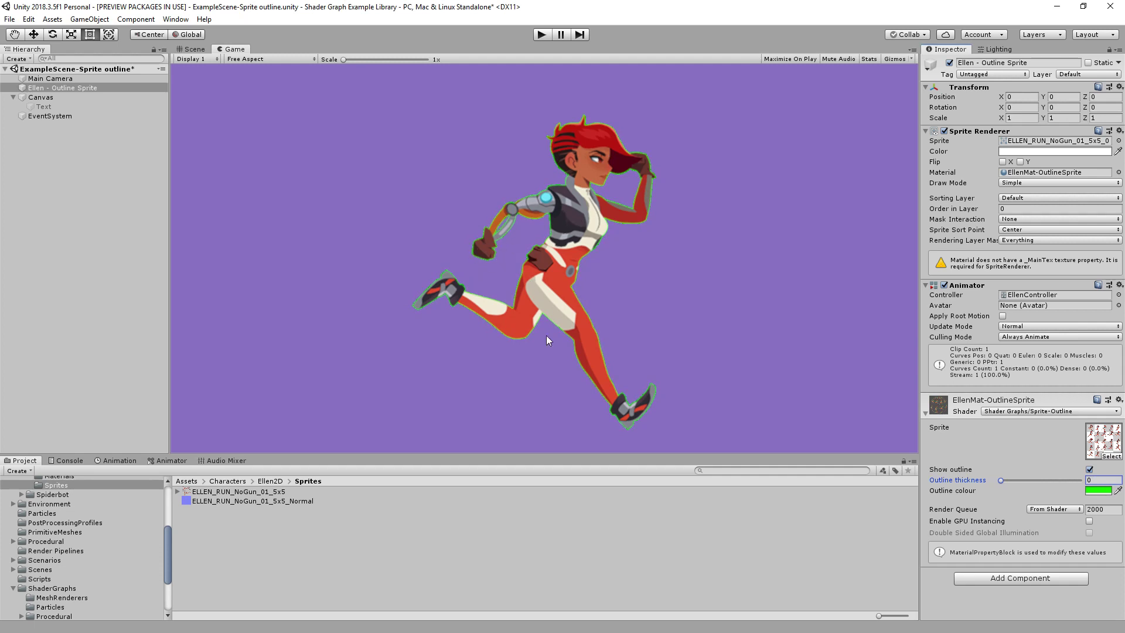
Bring the Sprite-Outline graph back and examine the Multiply, Subtract and Clamp nodes that form the outline
drag(0, 469, 718, 22)
middle_drag(655, 167, 487, 404)
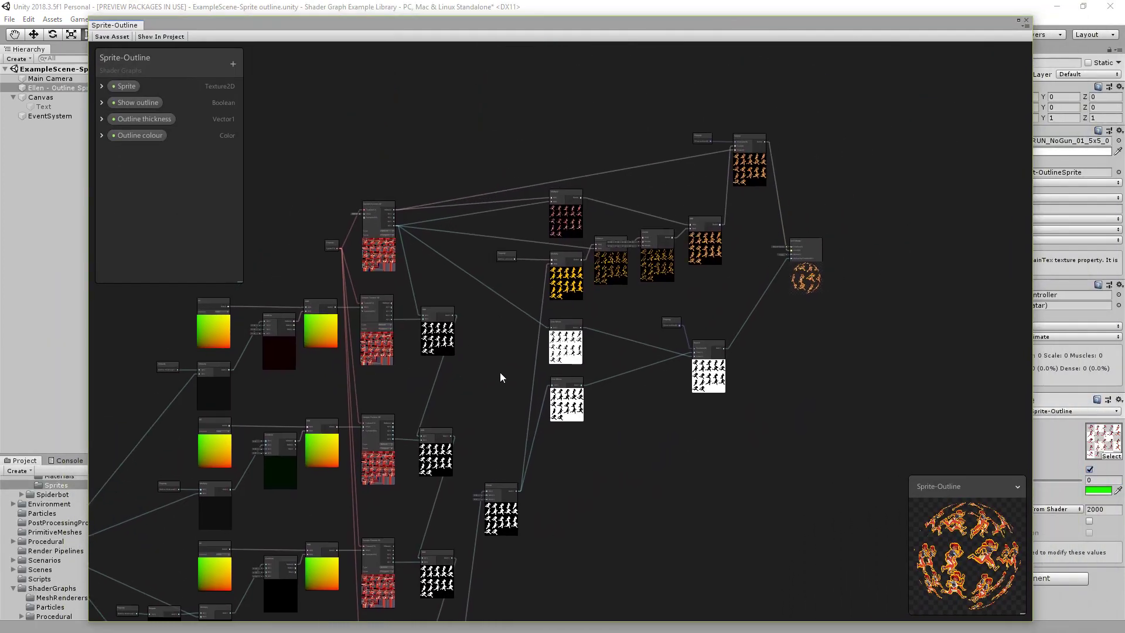
scroll(544, 233, up, 2)
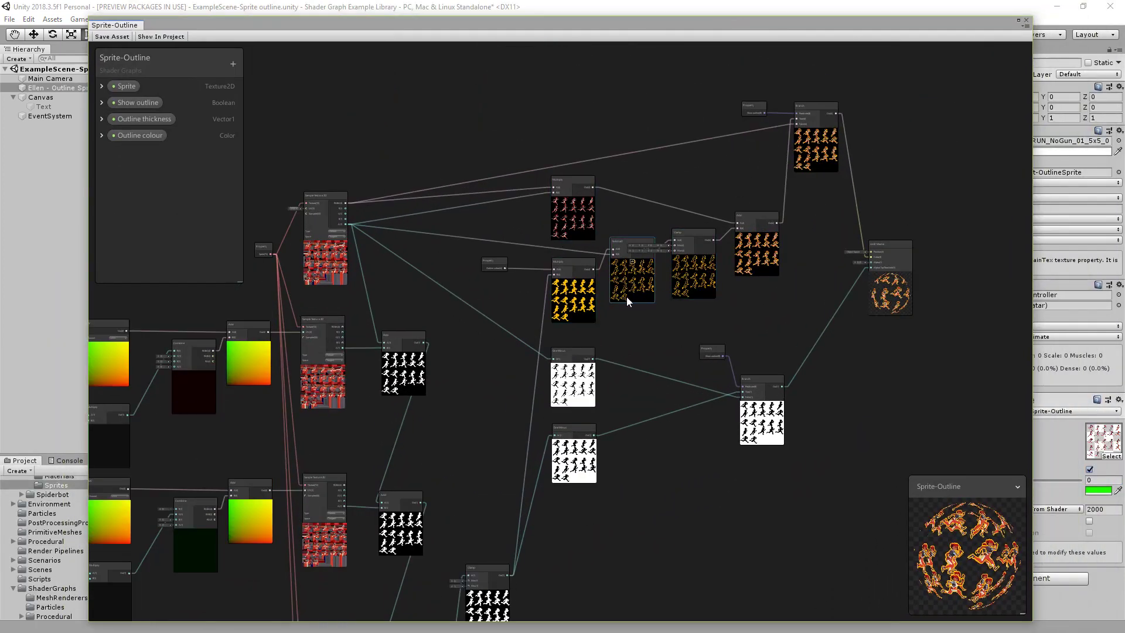
Move the graph away, switch Show outline off and on again, and raise the material's Outline thickness to 0.311
drag(675, 26, 0, 556)
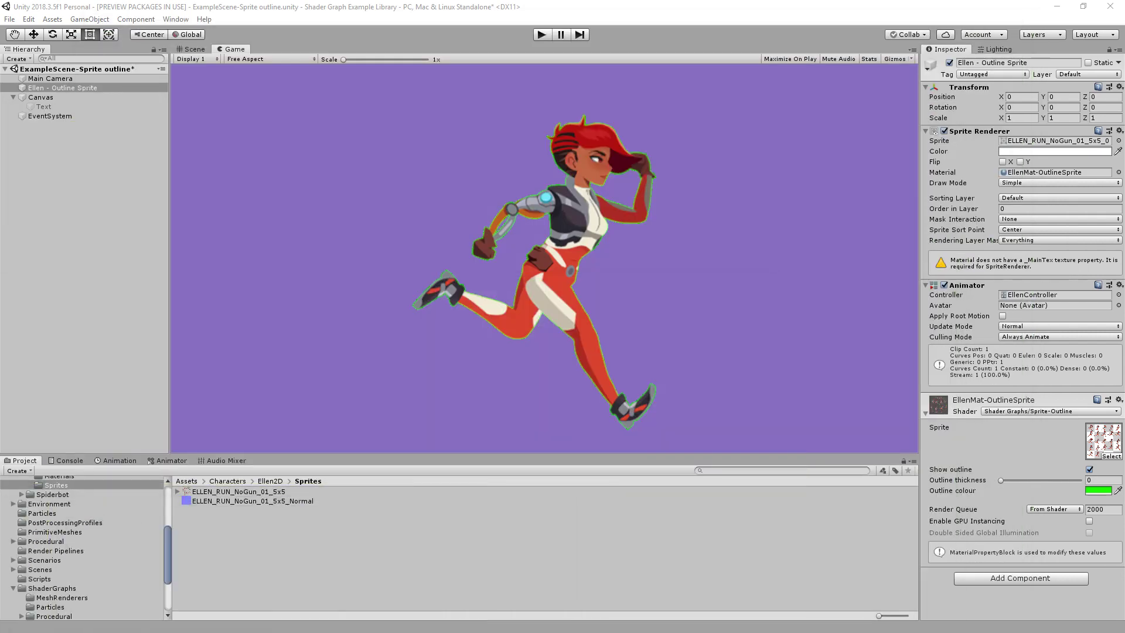
click(1089, 468)
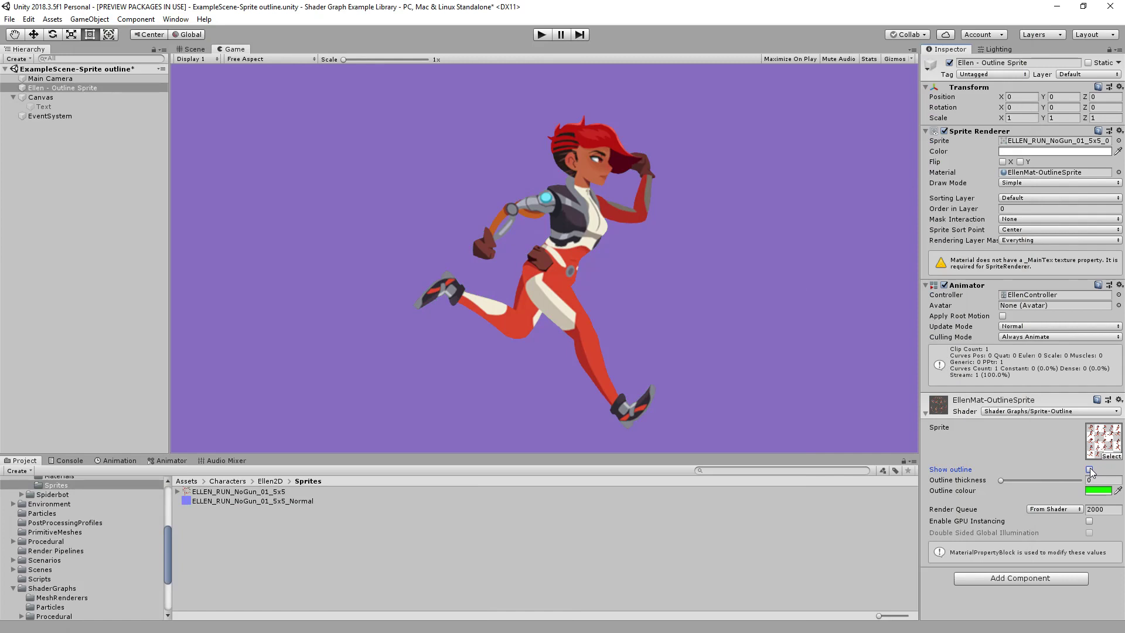
click(1089, 469)
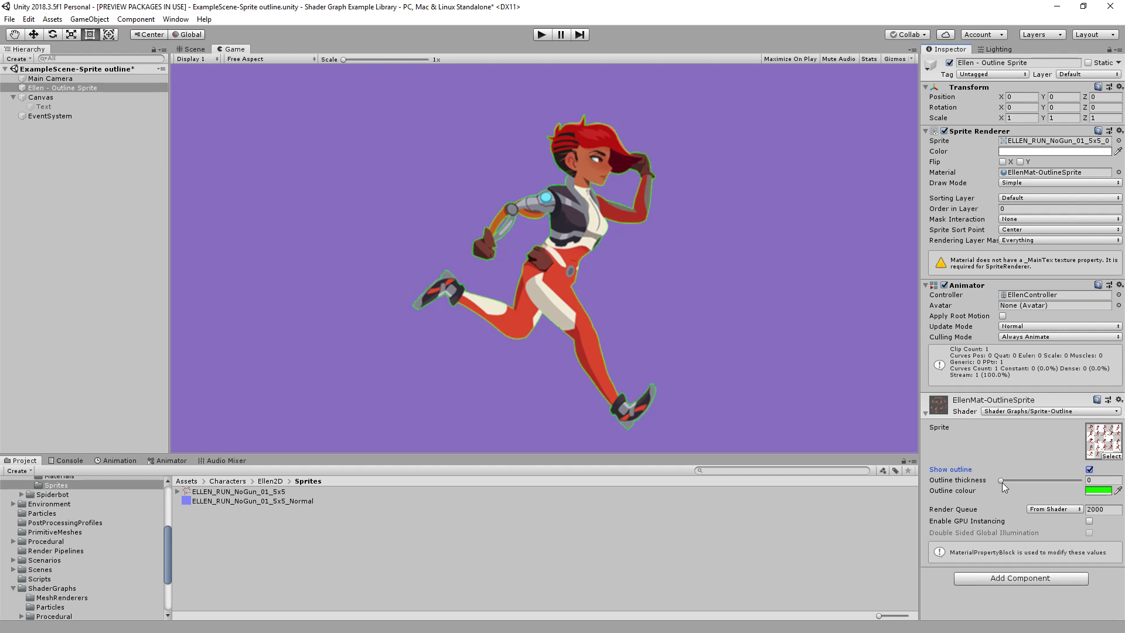
mouse_move(1002, 482)
mouse_down()
mouse_move(1034, 476)
mouse_move(990, 477)
mouse_up()
drag(1002, 480, 1025, 482)
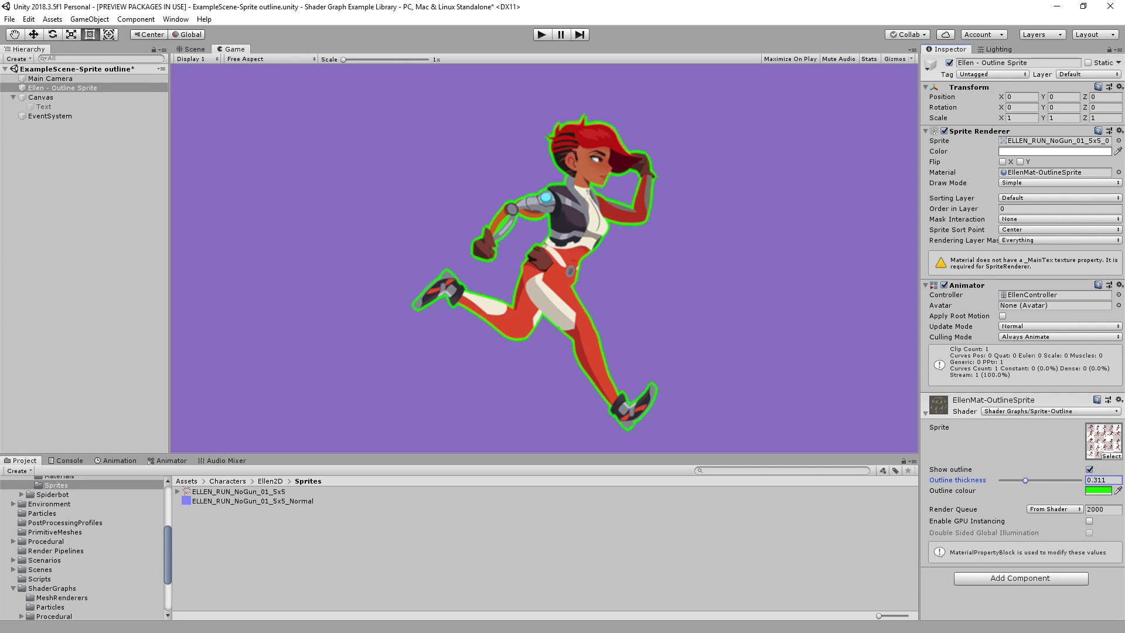
Bring the graph back and examine the two Show outline Branch nodes feeding the Unlit Master's colour and alpha clip threshold
drag(0, 261, 412, 44)
scroll(658, 158, up, 3)
middle_drag(659, 158, 615, 177)
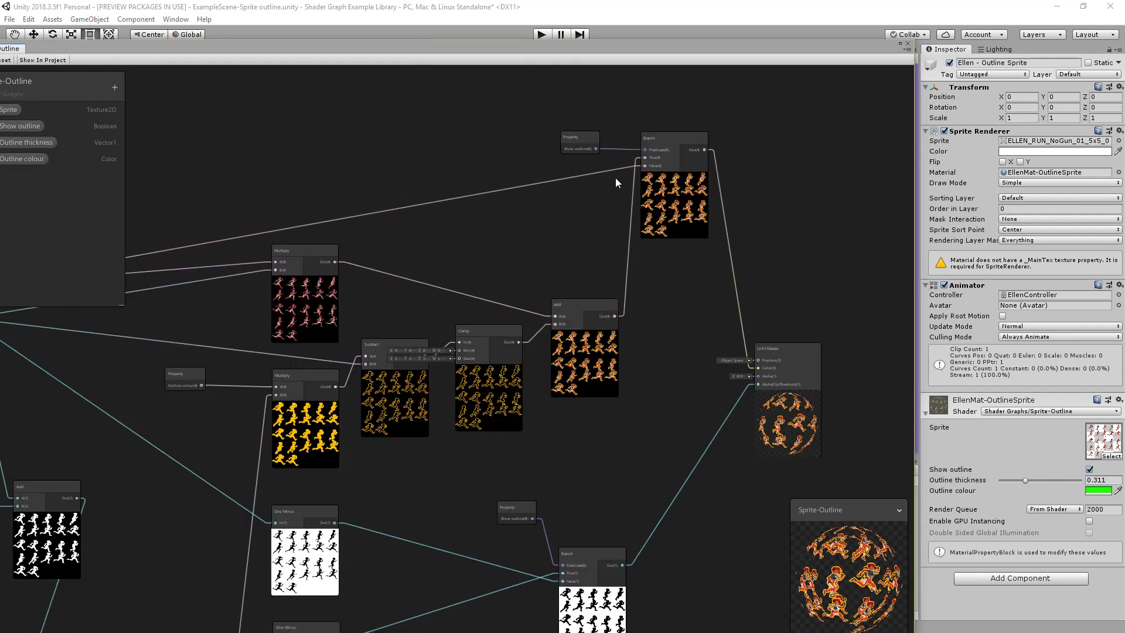
scroll(616, 178, up, 3)
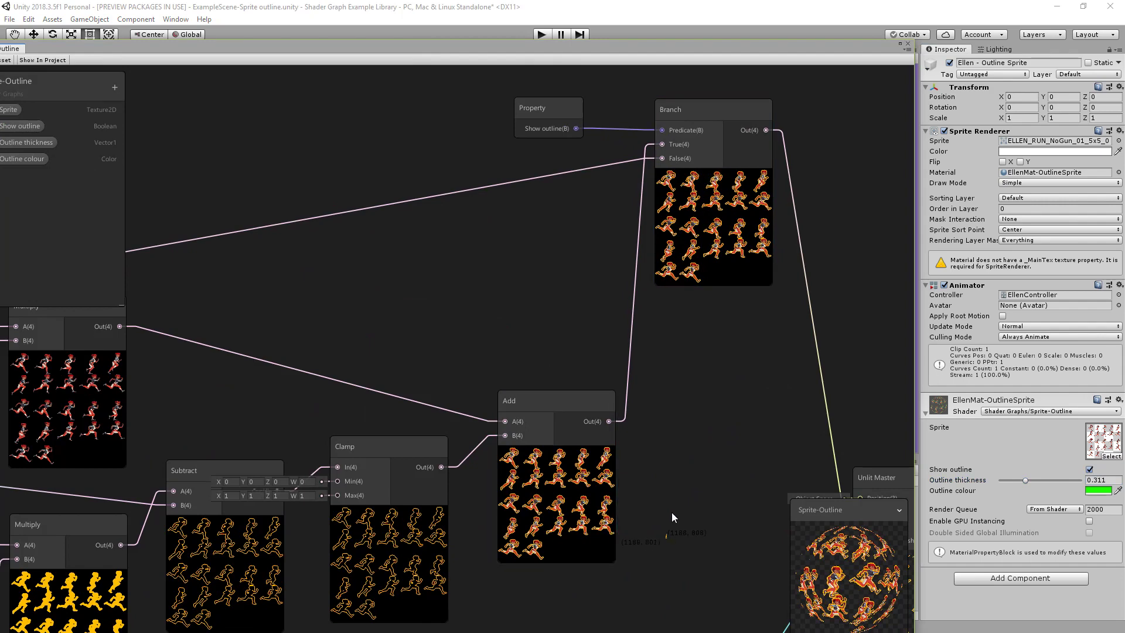
middle_drag(673, 431, 742, 111)
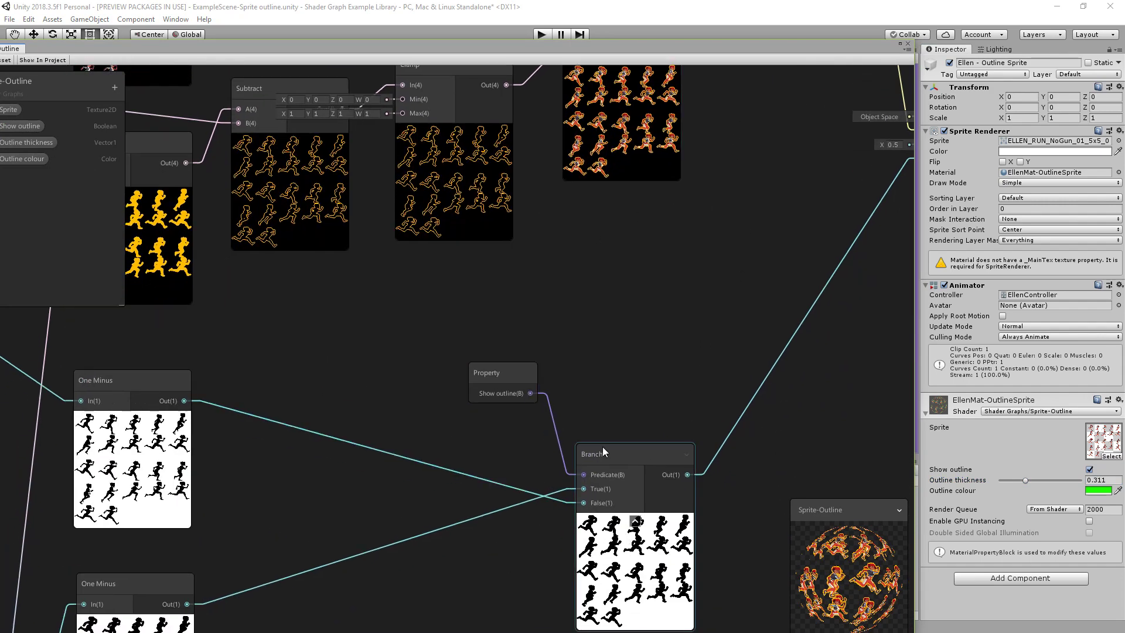
scroll(588, 297, down, 5)
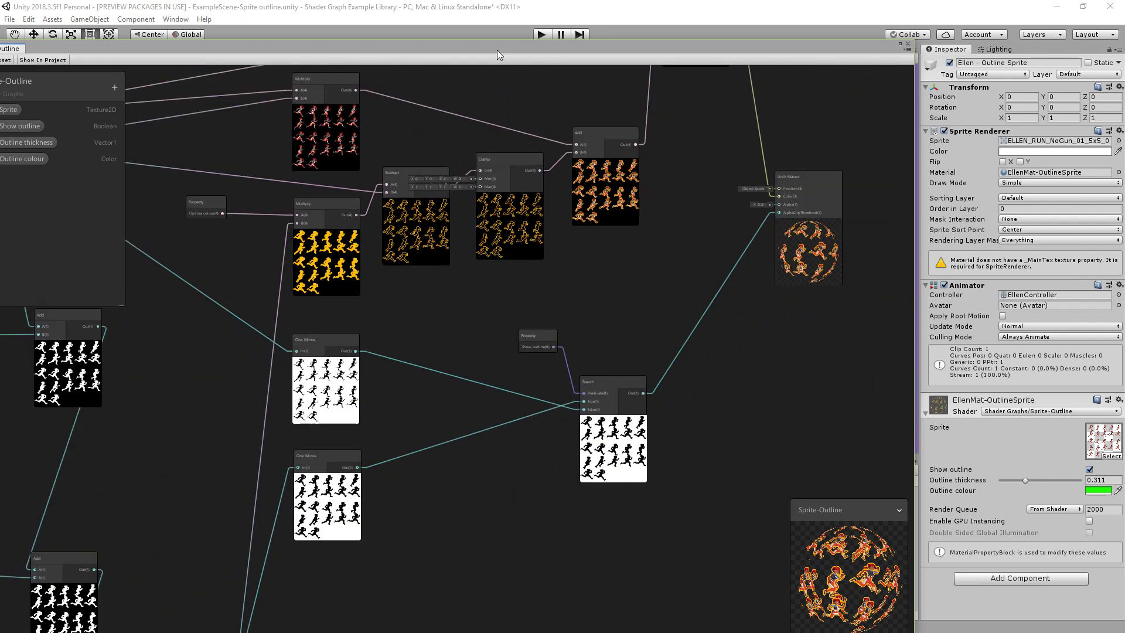
Move the graph off the scene and toggle the material's Show outline option off and back on
drag(497, 50, 0, 632)
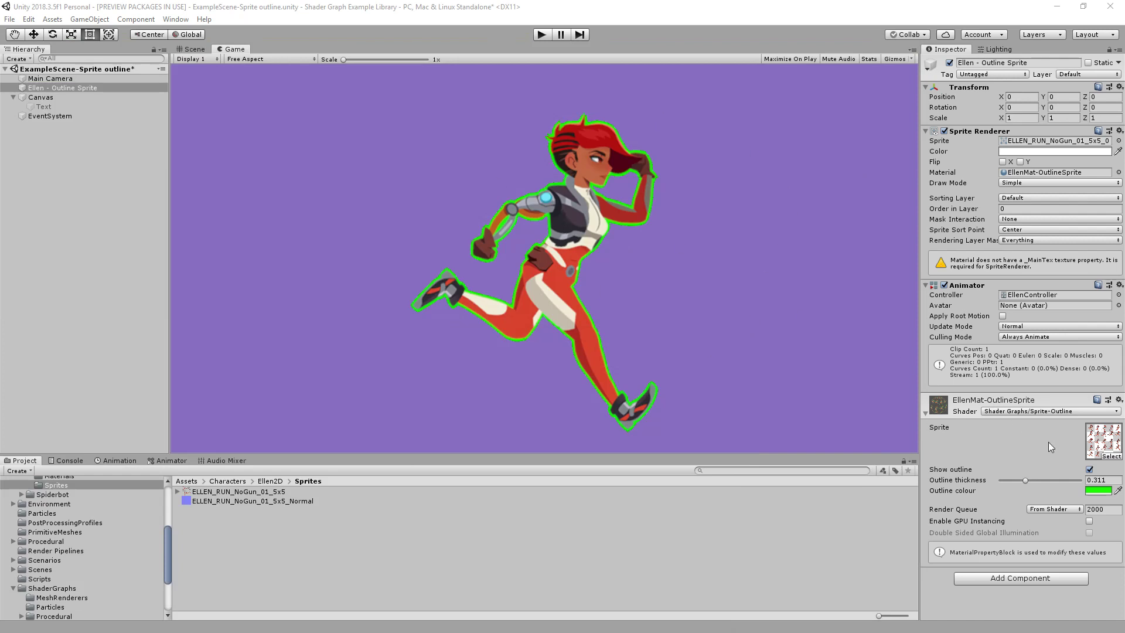
click(1090, 469)
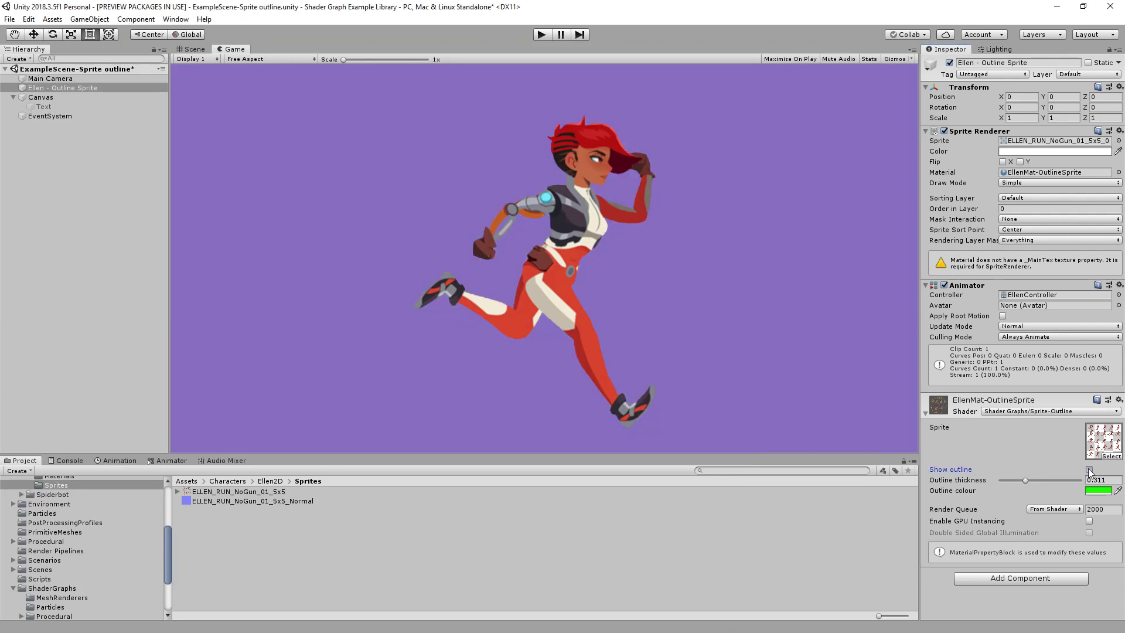
click(1090, 469)
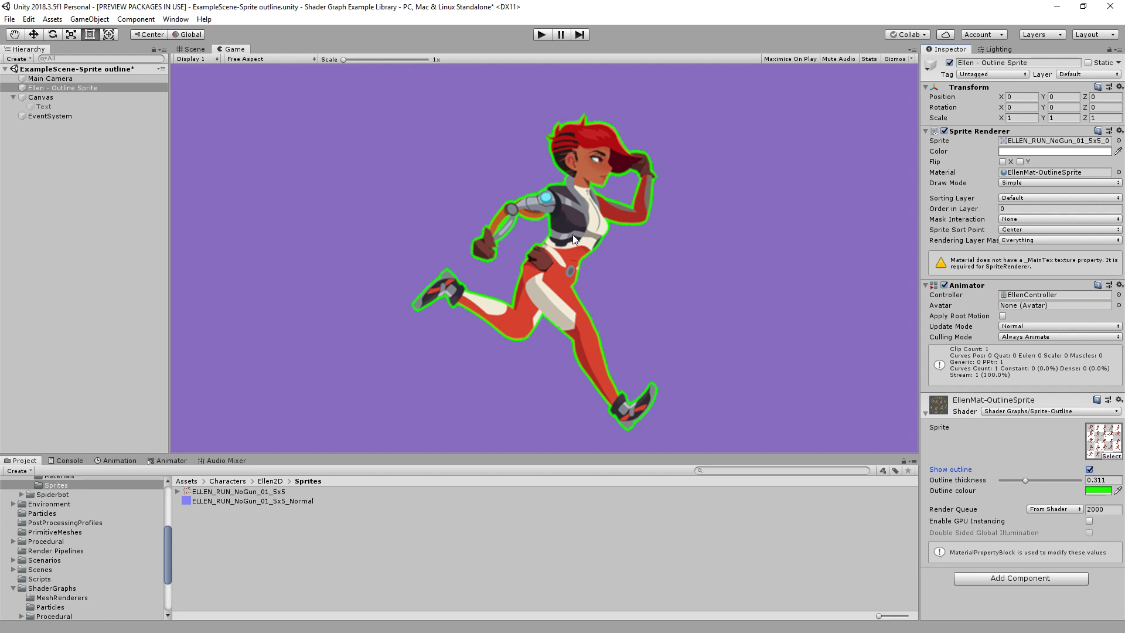
Open the EllenAnimRun animation and scrub its timeline from 0:00 to 1:09 to check the outline on each frame
click(120, 461)
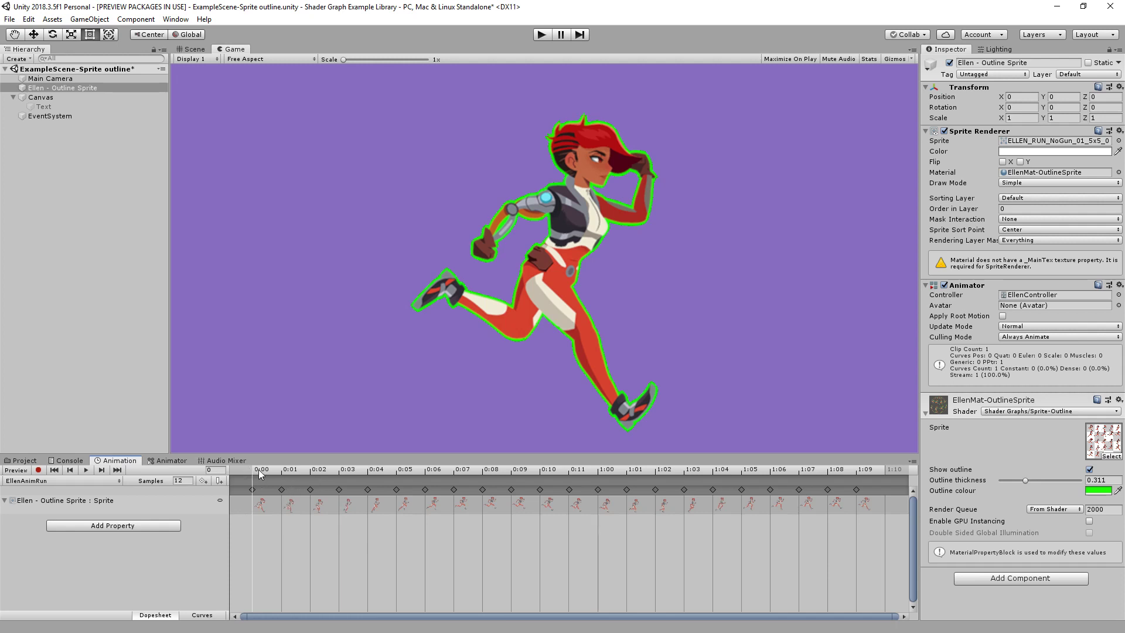
drag(259, 470, 478, 477)
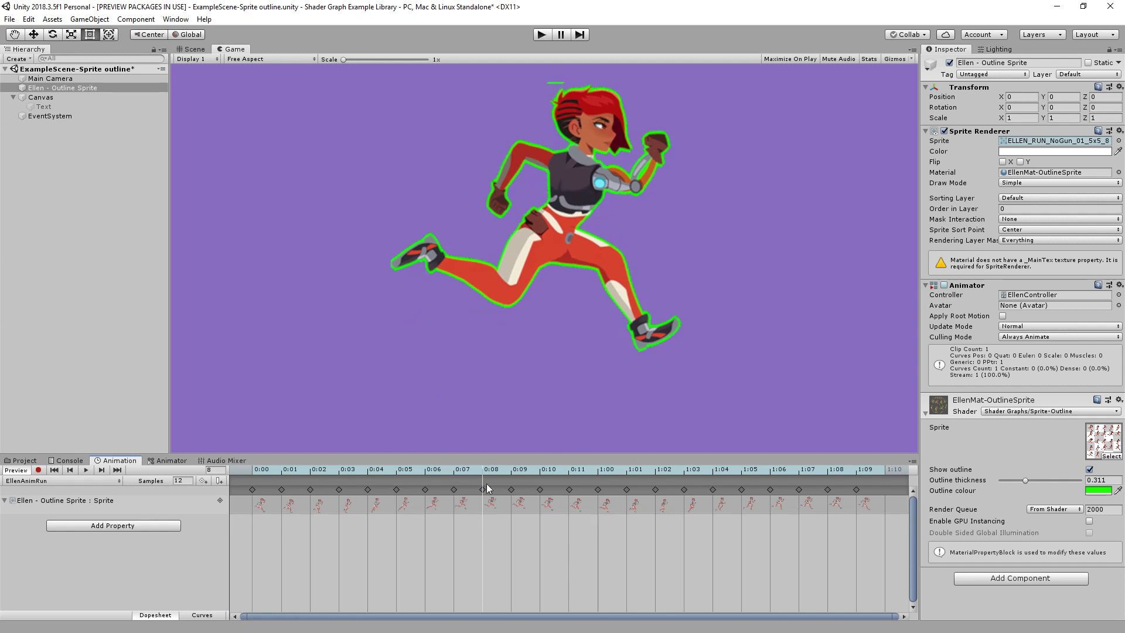
drag(500, 476, 869, 477)
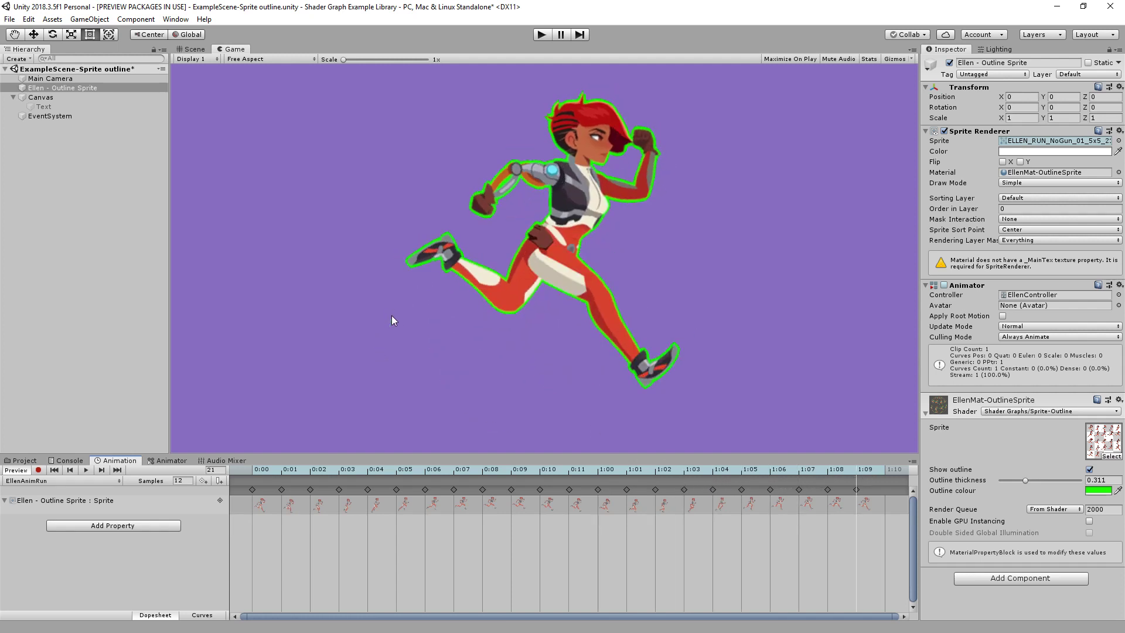
Raise the Outline thickness to 0.615 and compare the outlined sprite at animation frames 20 and 21
drag(1026, 480, 1051, 480)
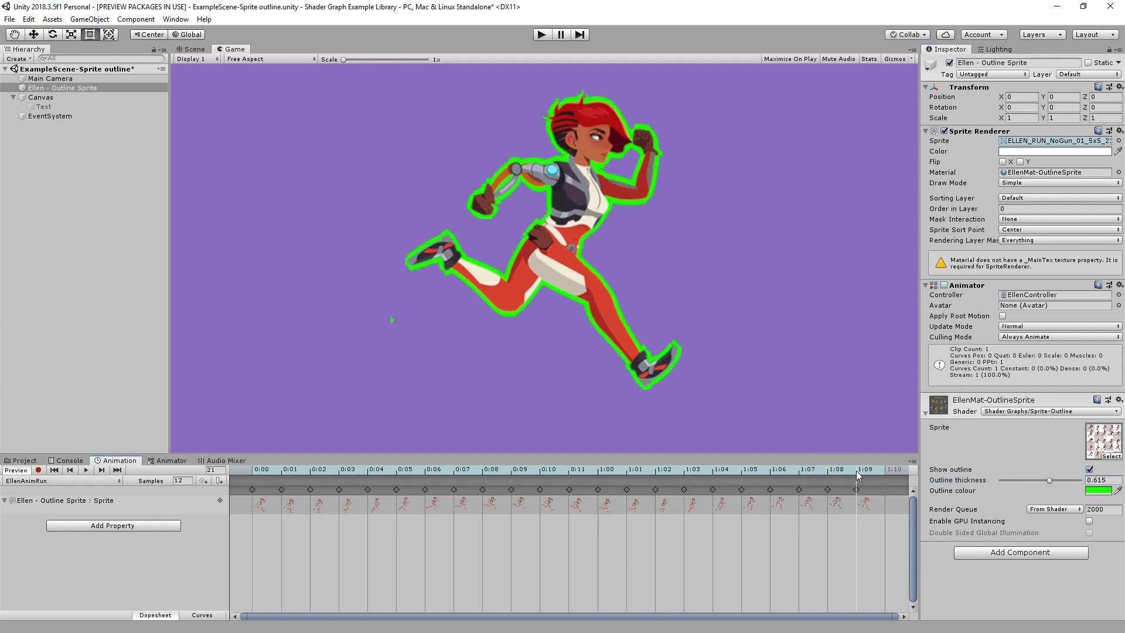
click(838, 473)
drag(838, 473, 856, 474)
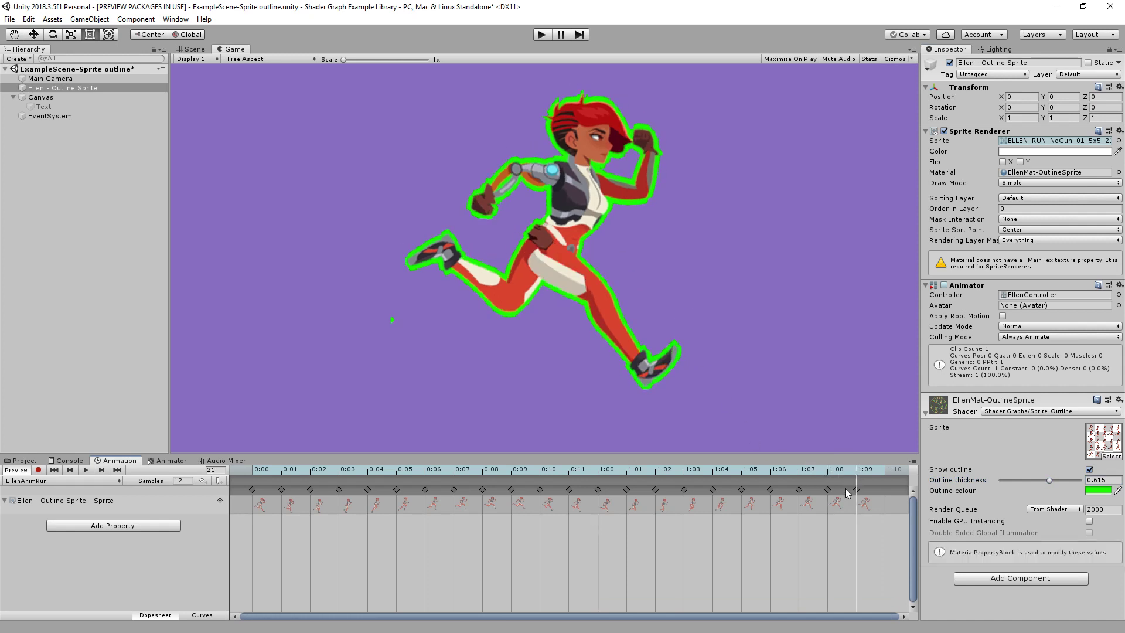
click(833, 472)
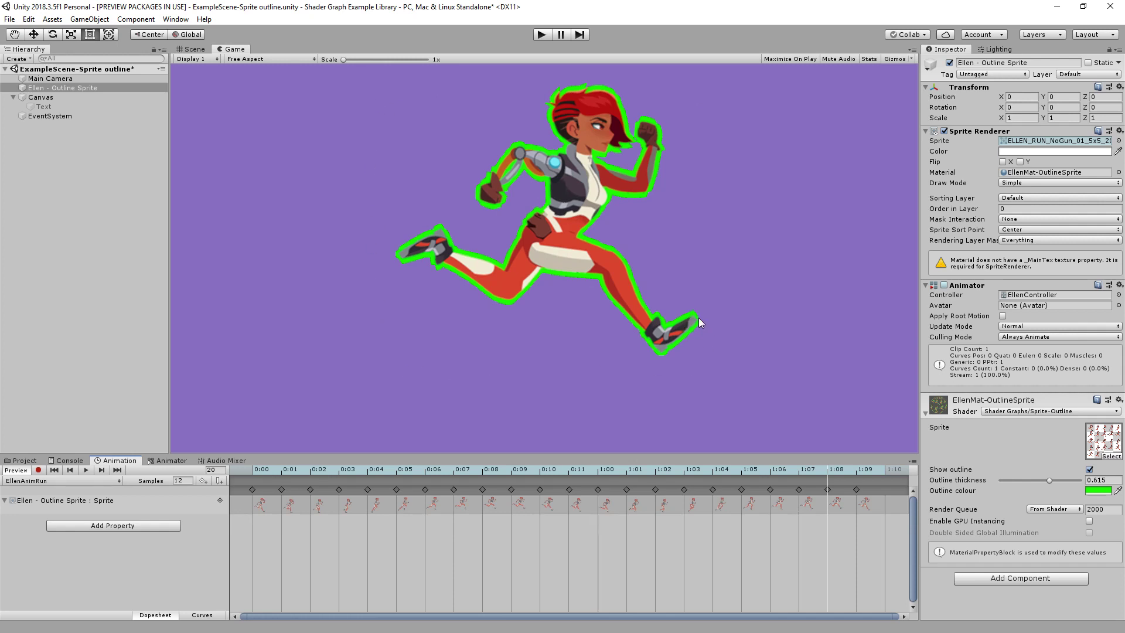
click(847, 469)
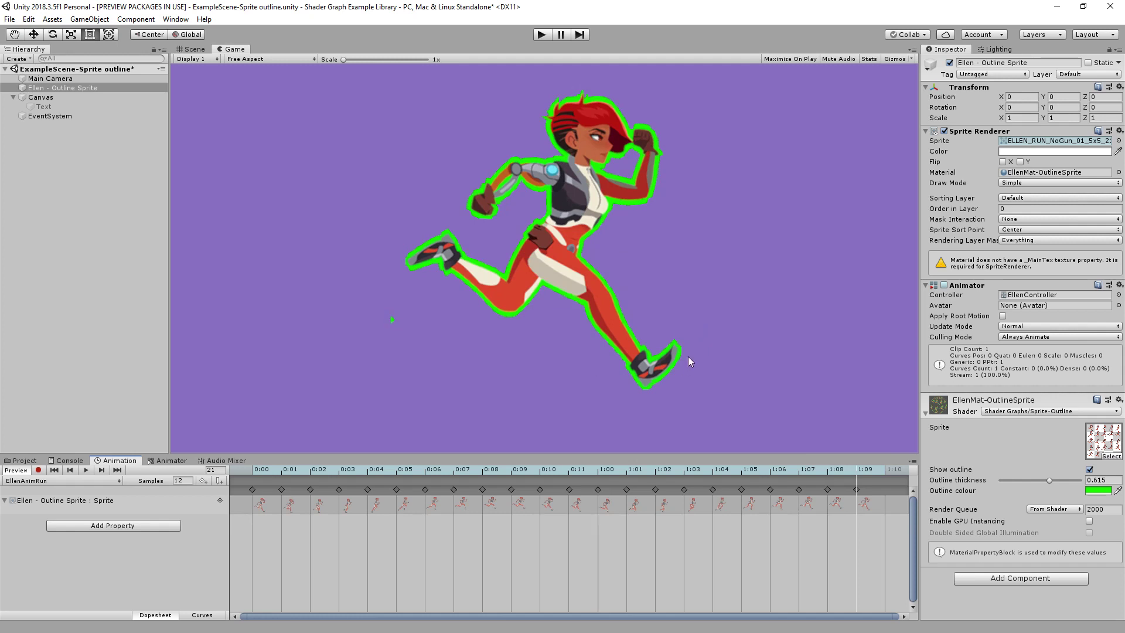
click(832, 468)
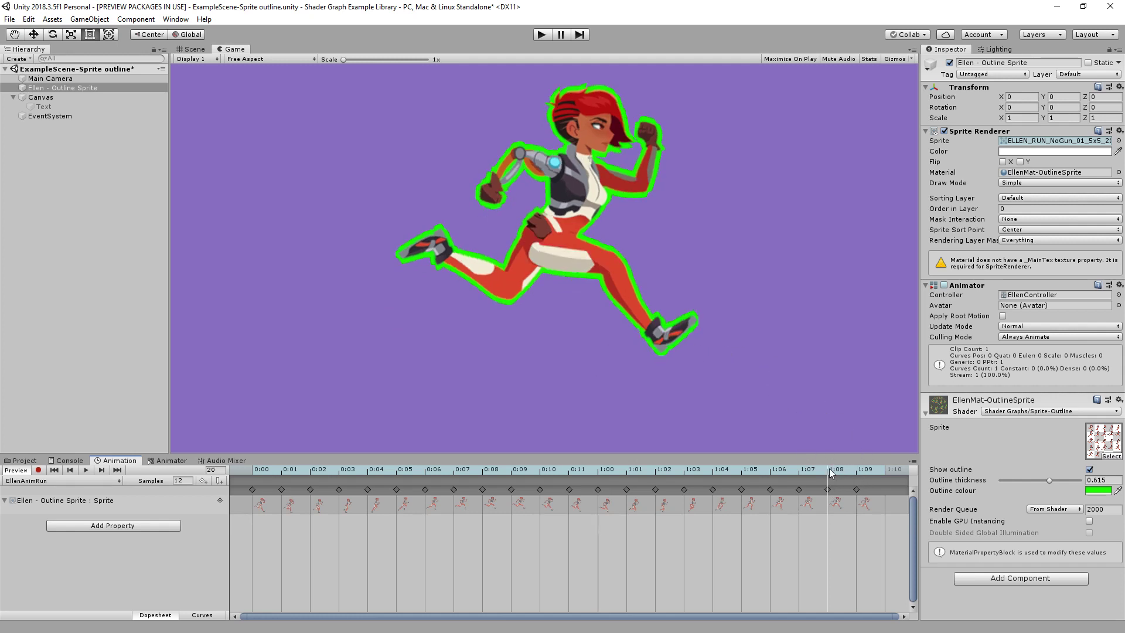
click(860, 469)
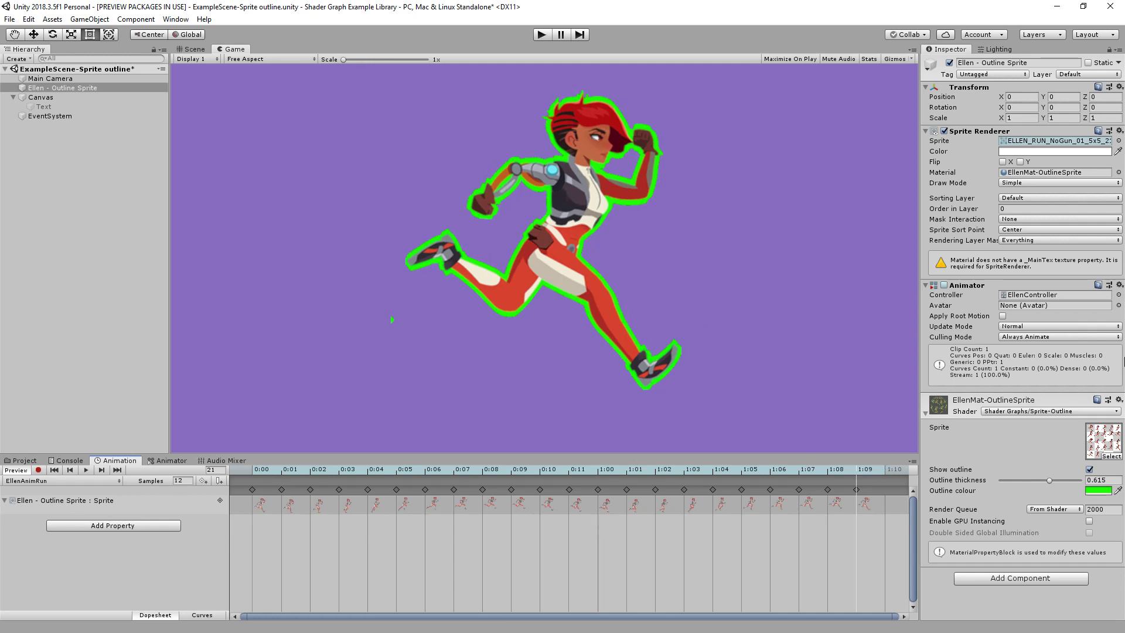
Locate the material's sprite texture in the project and show the import settings of ELLEN_RUN_NoGun_01_5x5
click(1107, 441)
click(24, 460)
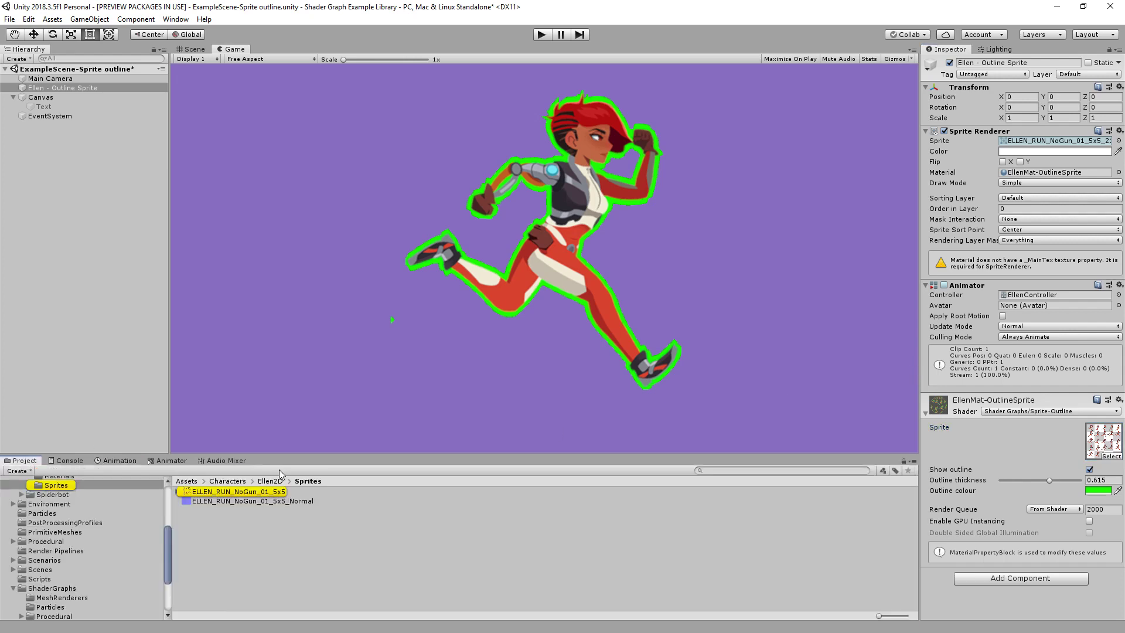
click(265, 492)
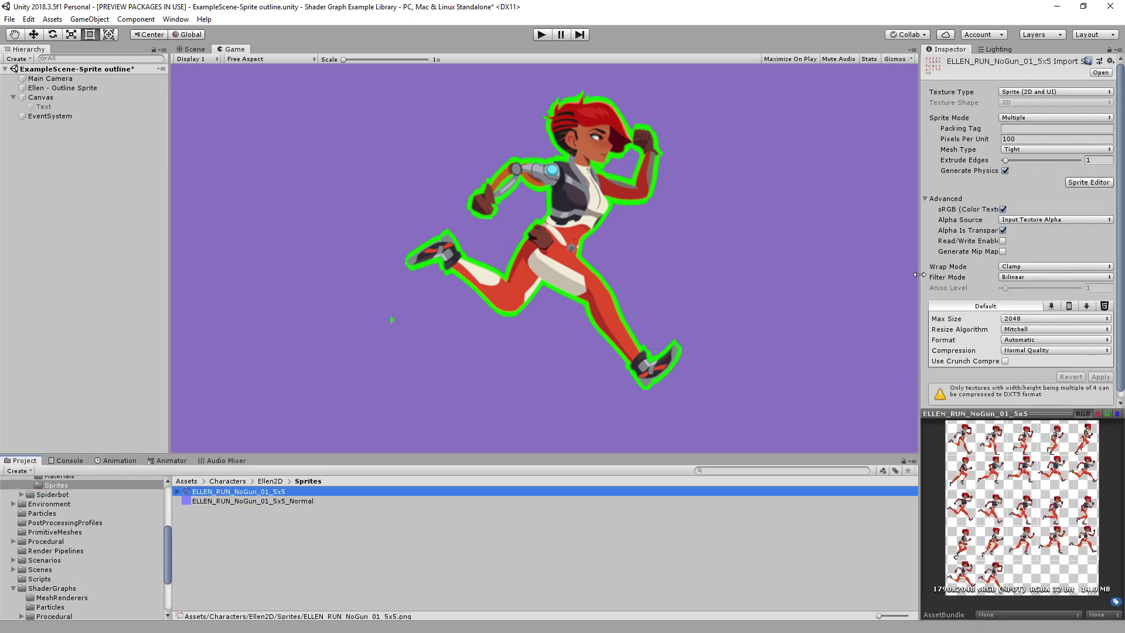
Enlarge the Inspector and sprite sheet preview to examine the spacing between frames, and shrink both again
drag(920, 275, 585, 274)
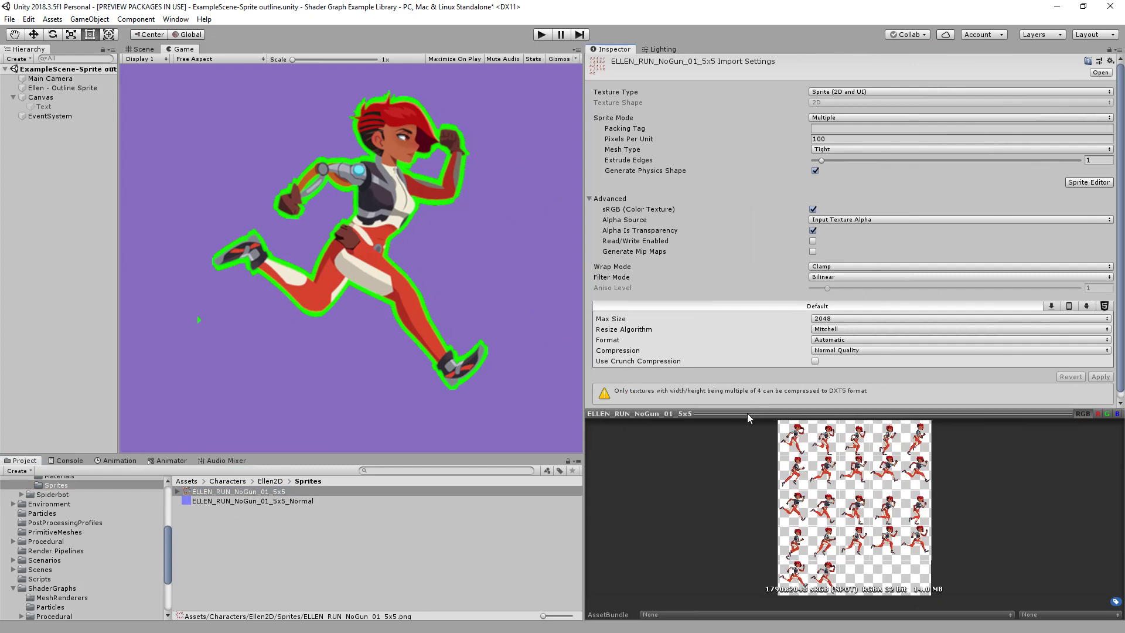
drag(747, 413, 741, 173)
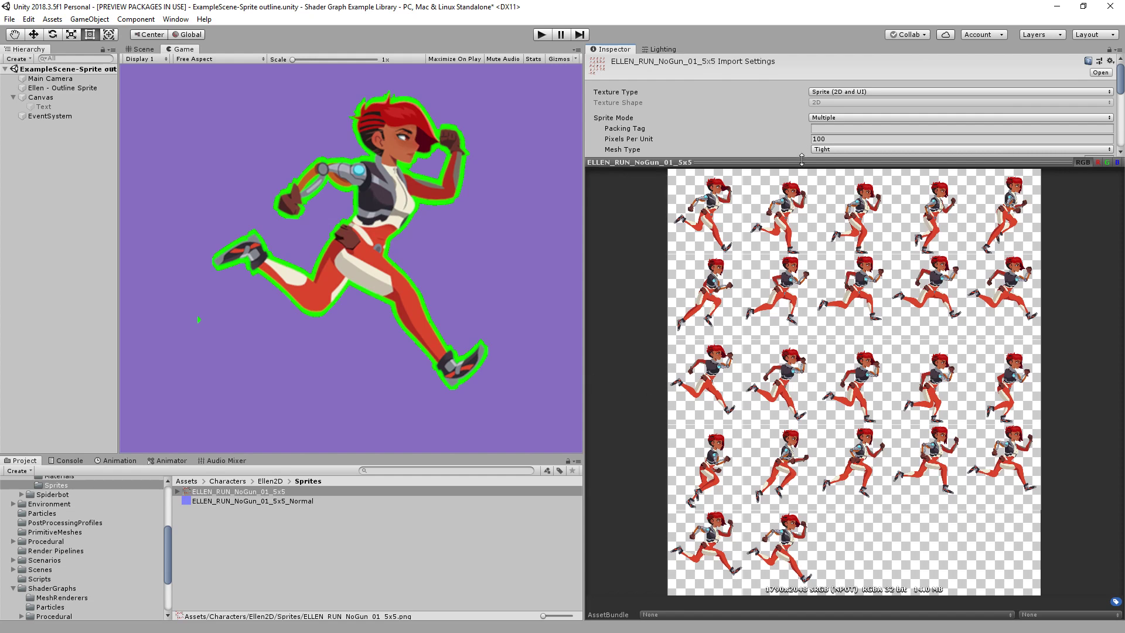
drag(802, 162, 800, 100)
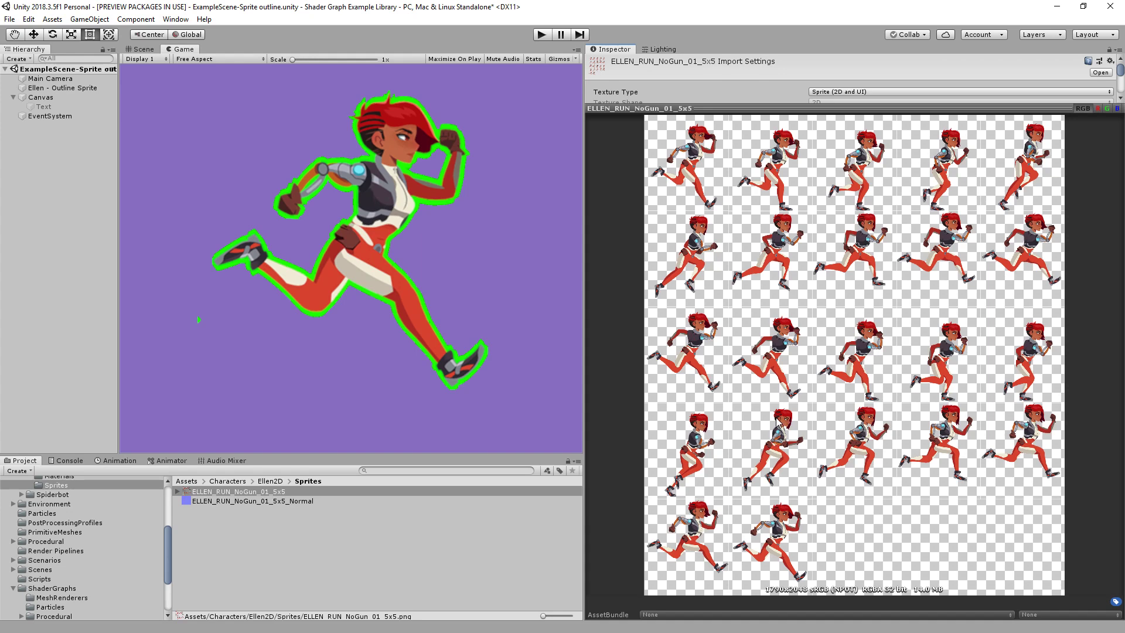
drag(586, 395, 835, 395)
drag(998, 108, 983, 453)
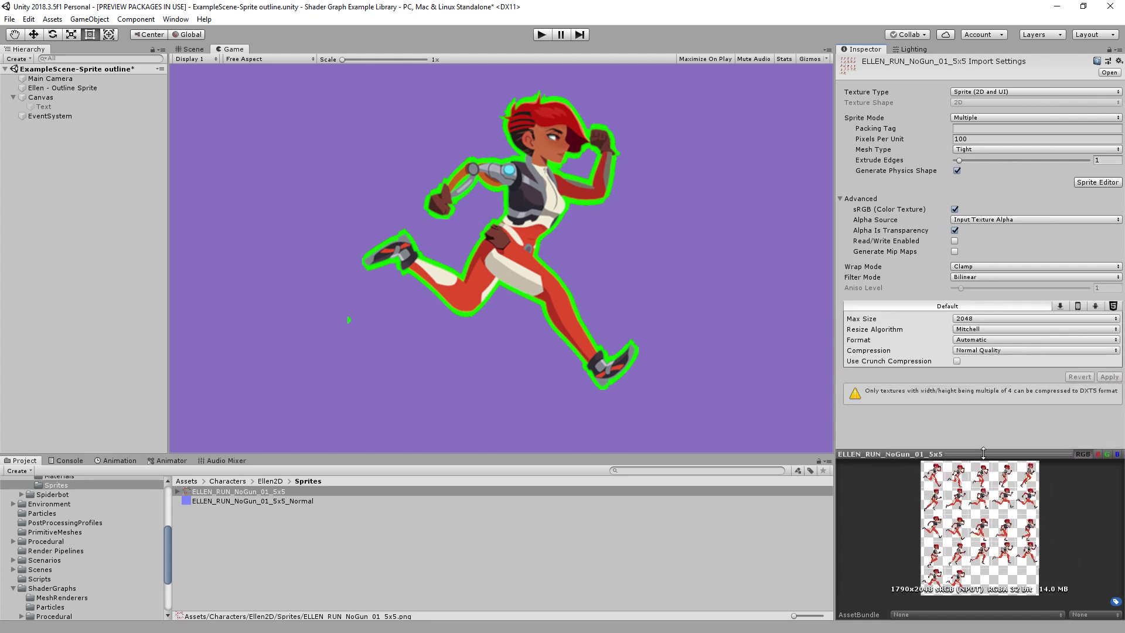